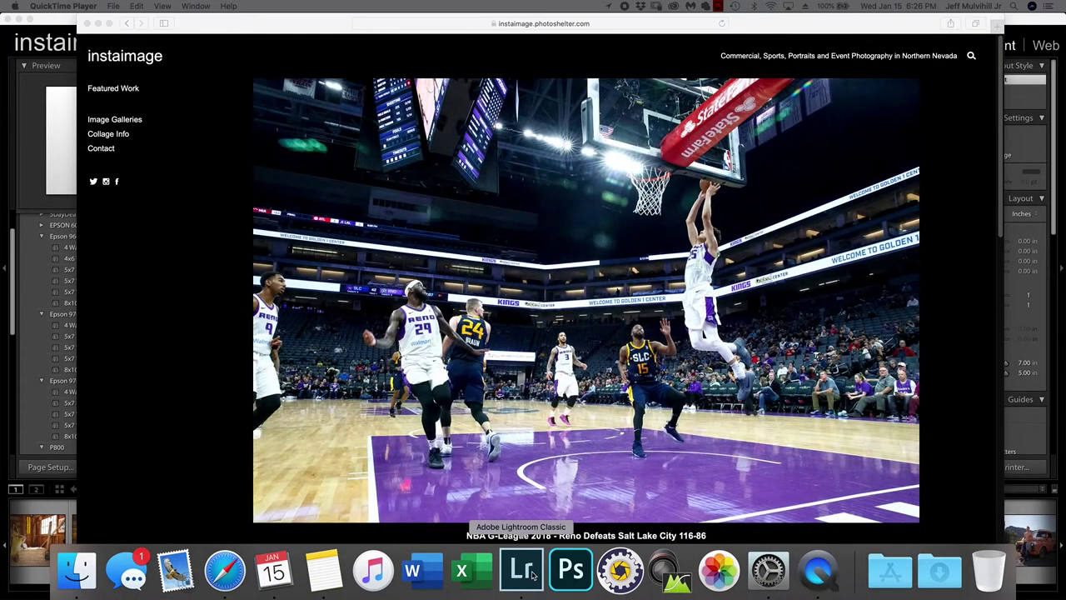
Switch to Lightroom Classic and view the horizontal barn couple photo and its vertical copy in the Library
left_click(533, 574)
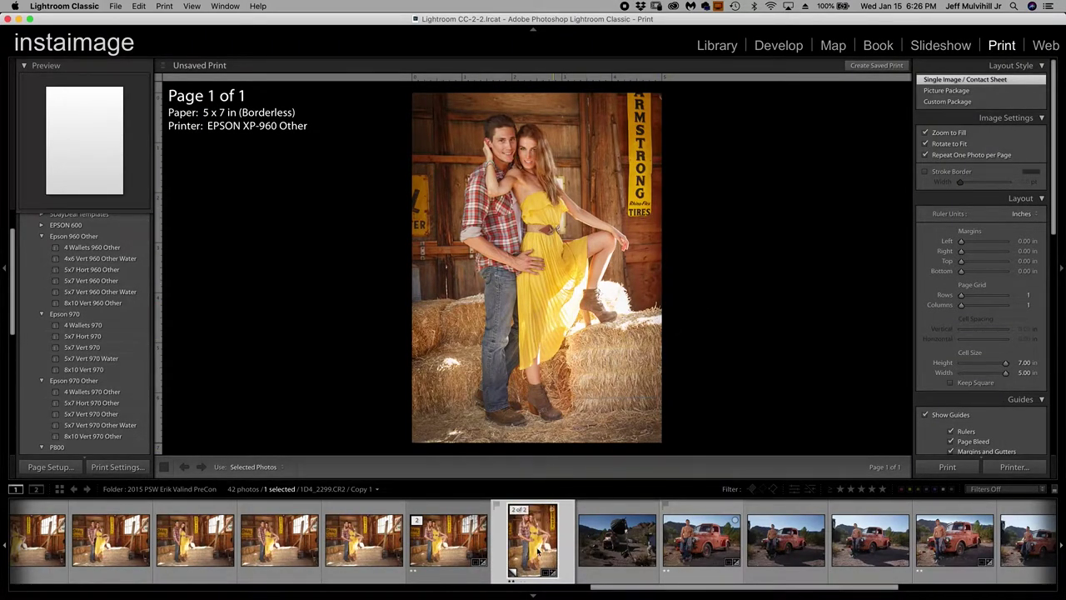
left_click(454, 547)
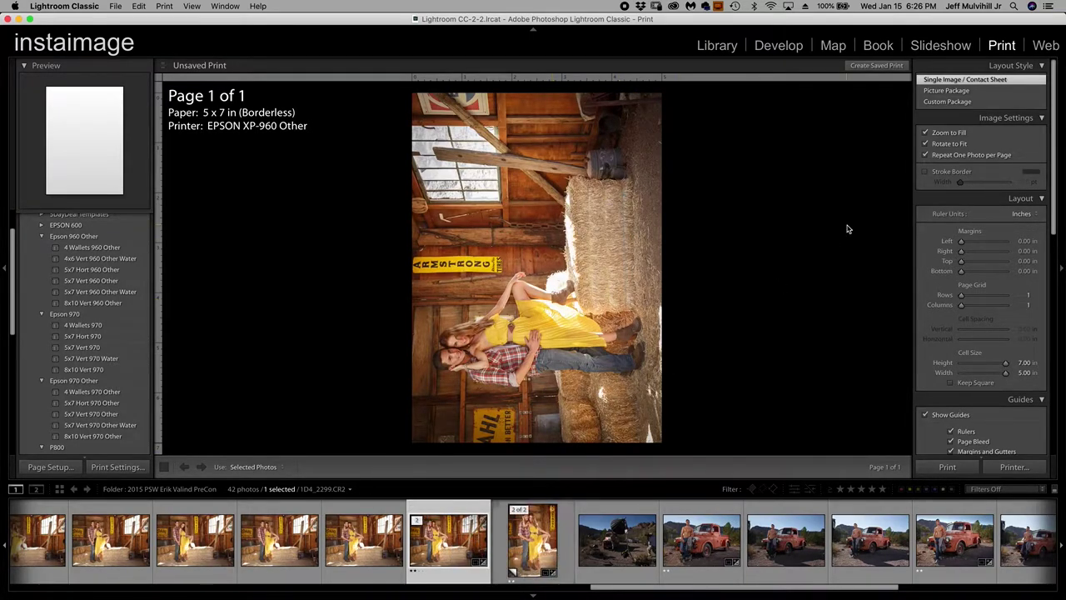
left_click(727, 53)
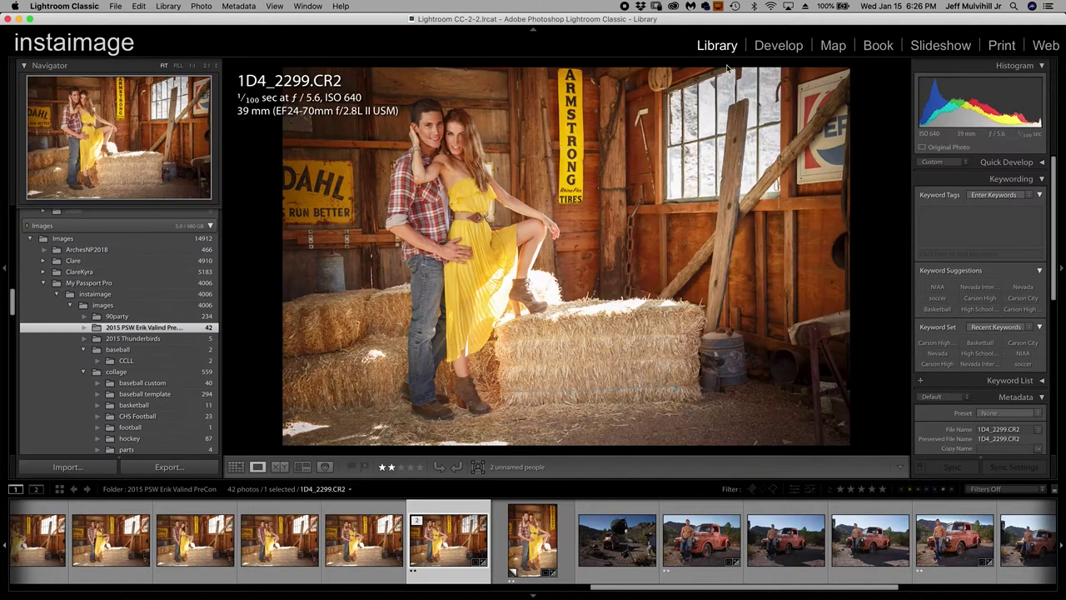
left_click(533, 537)
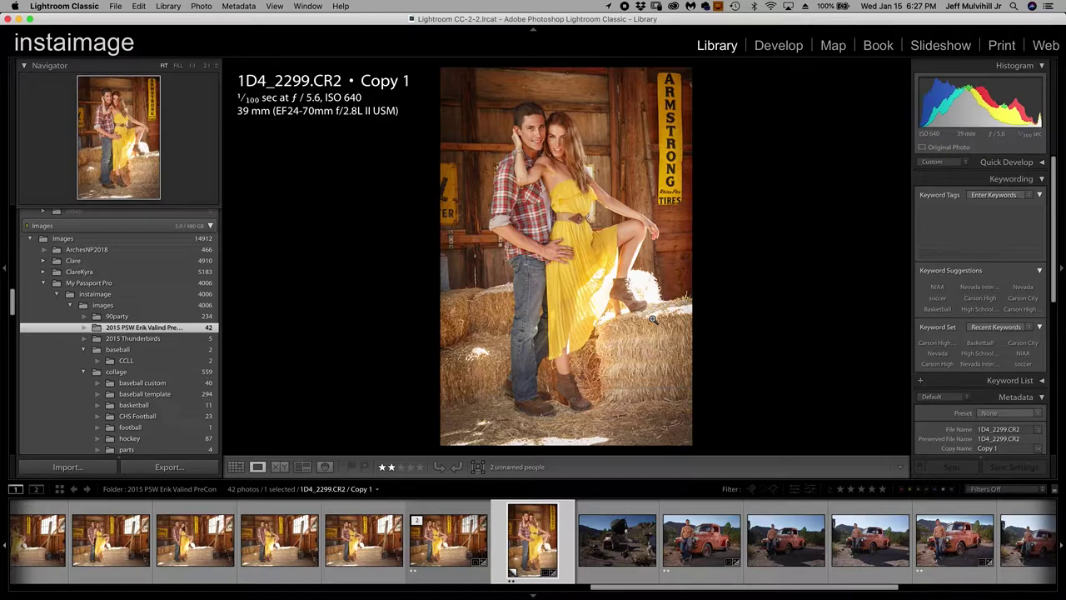
Return the vertical copy to the Print module and look through the saved Epson 960, 970 and P800 print templates
left_click(1006, 46)
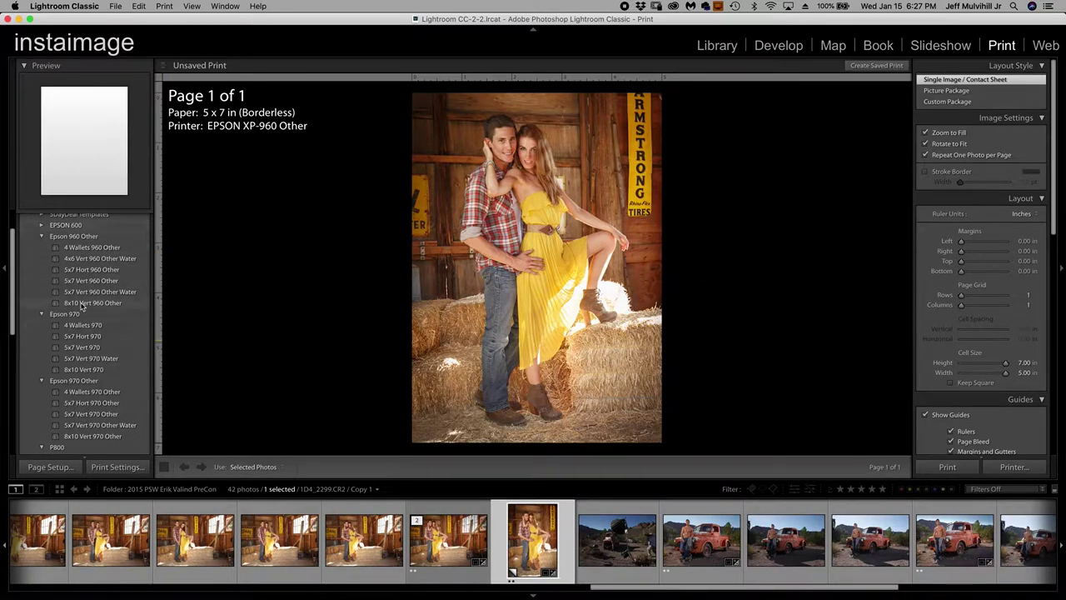
scroll(125, 313, "up", 2)
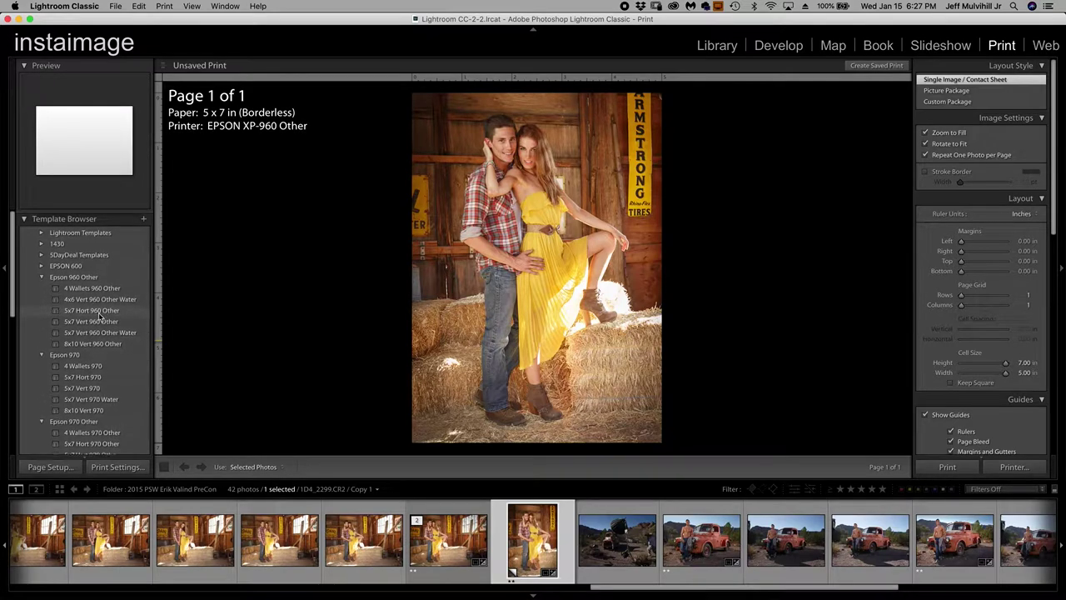
scroll(100, 312, "down", 3)
scroll(97, 306, "down", 2)
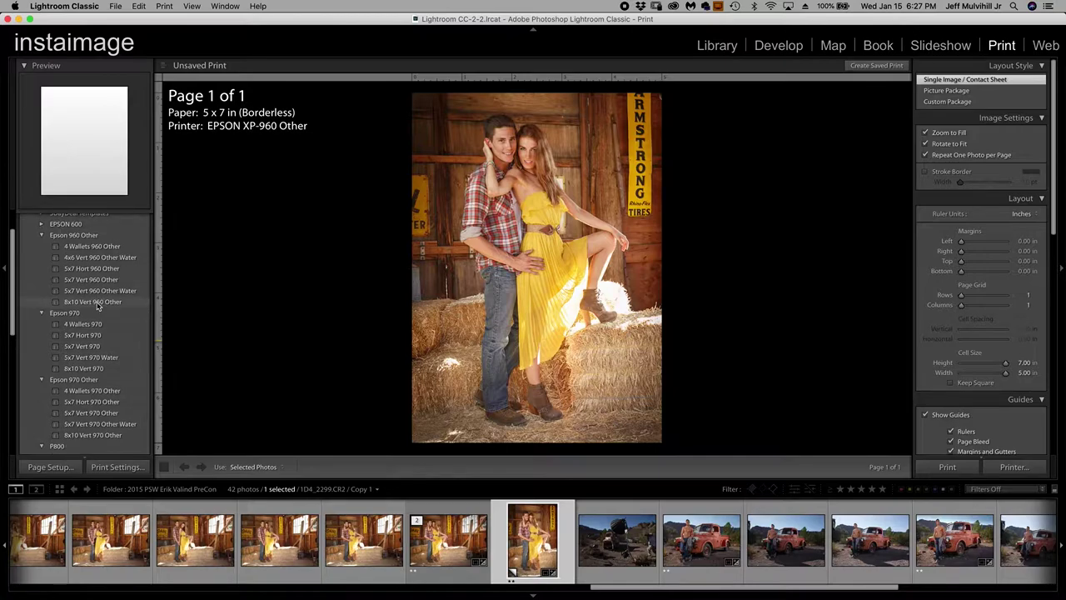
scroll(98, 306, "down", 10)
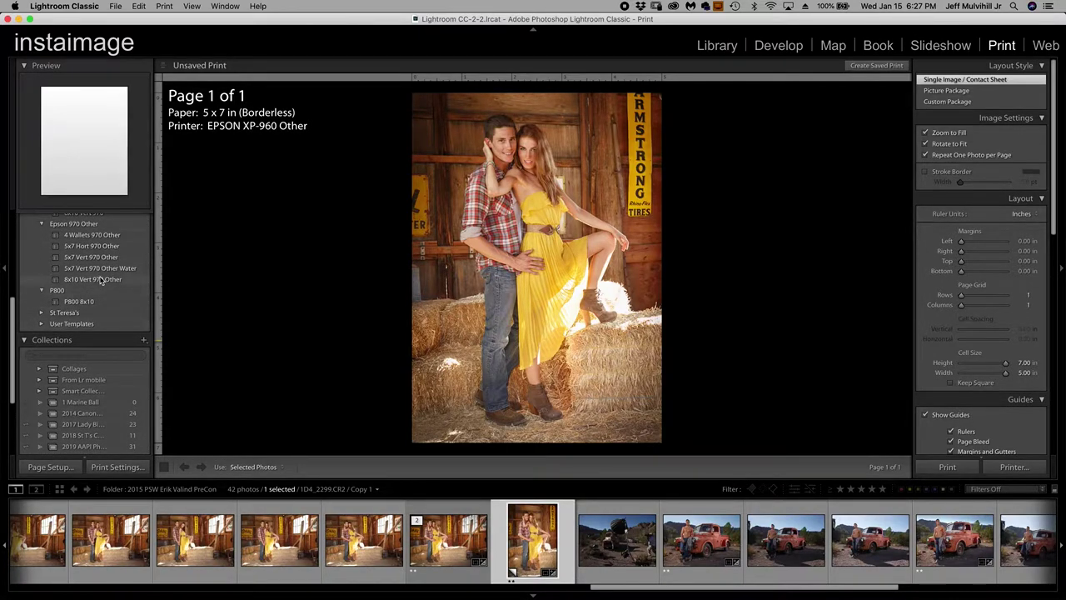
scroll(101, 283, "up", 2)
scroll(101, 281, "up", 5)
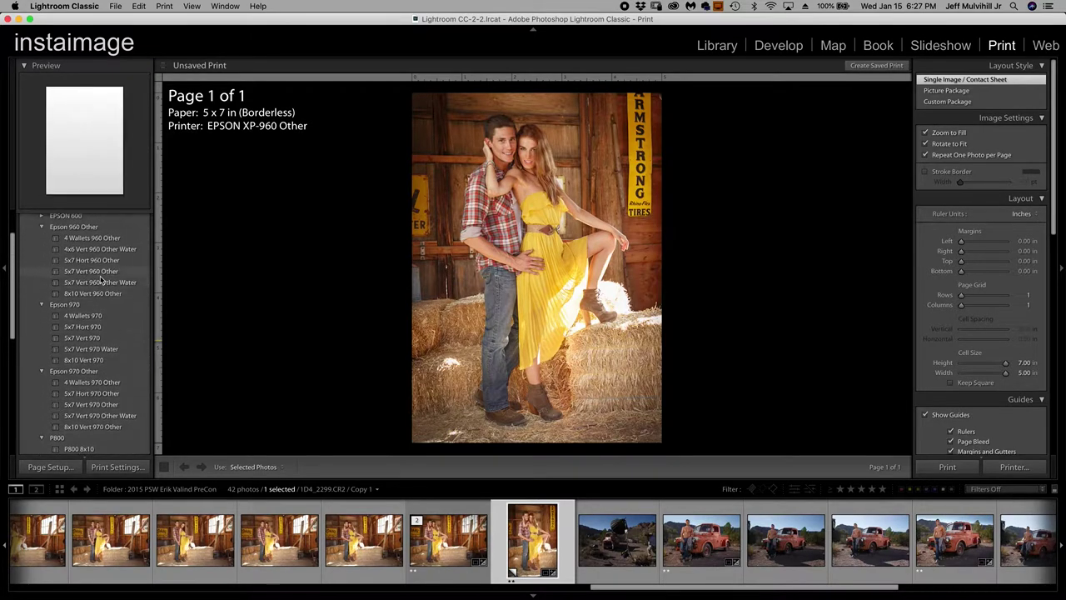
scroll(101, 279, "up", 1)
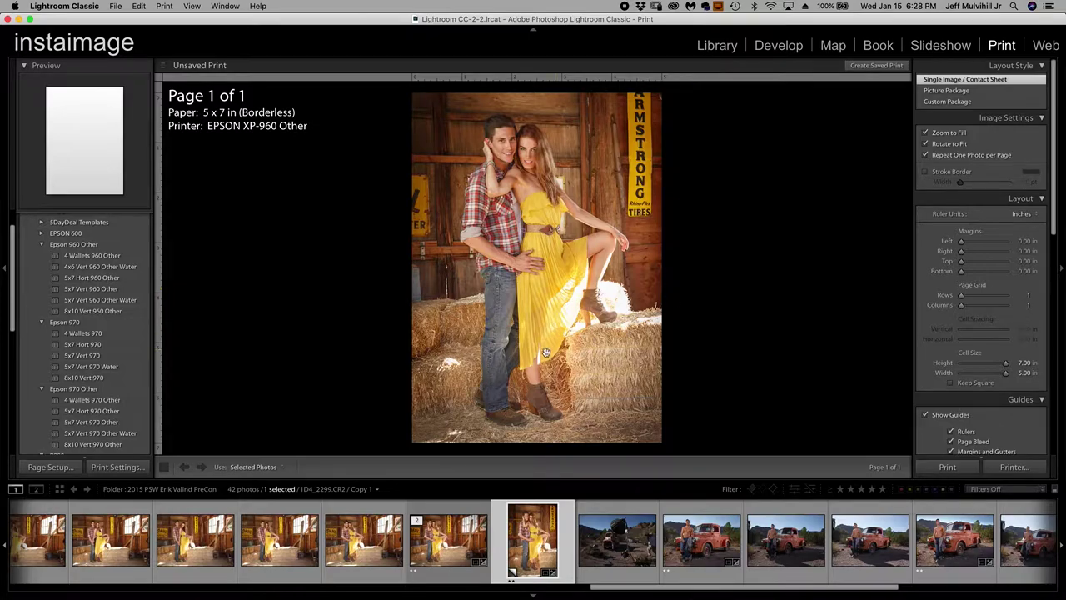
scroll(115, 330, "down", 1)
scroll(115, 331, "down", 1)
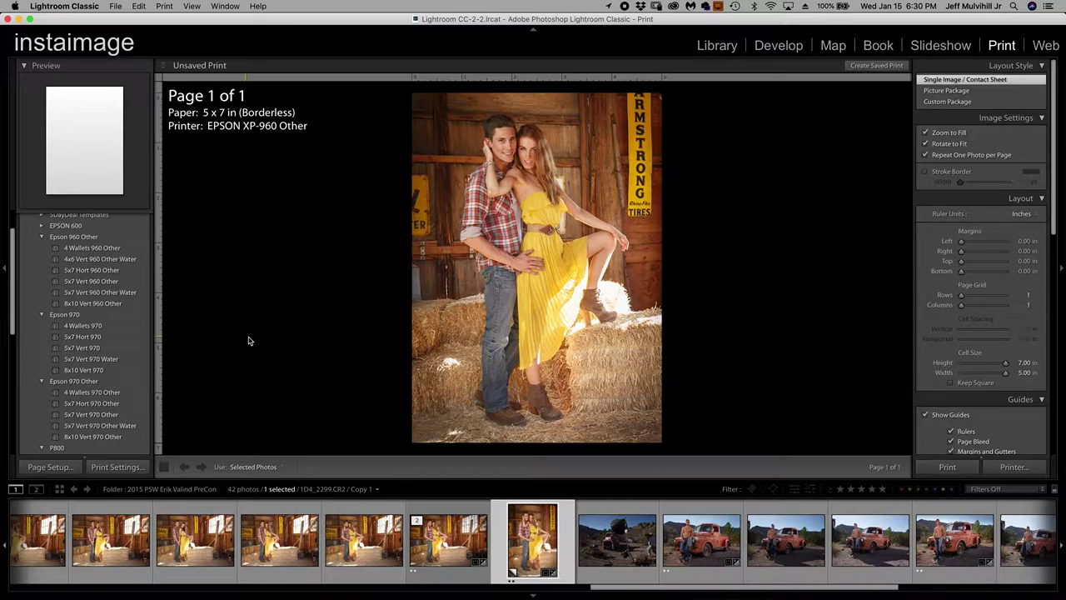
Apply the 4 Wallets 960 Other template and inspect the layout with the guides hidden, restoring them when done
left_click(100, 249)
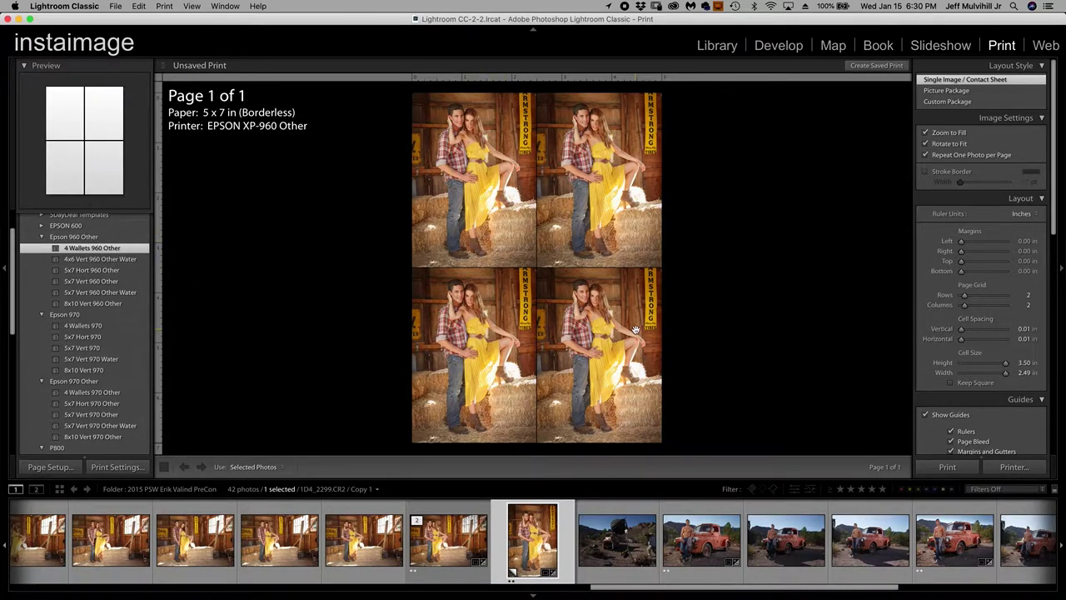
scroll(972, 338, "down", 2)
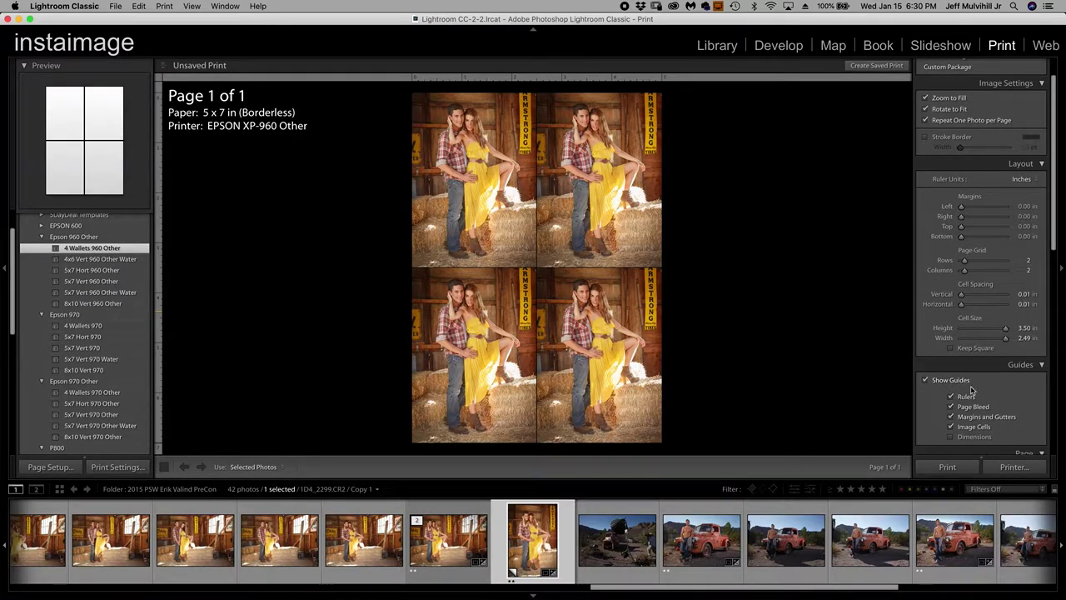
left_click(925, 382)
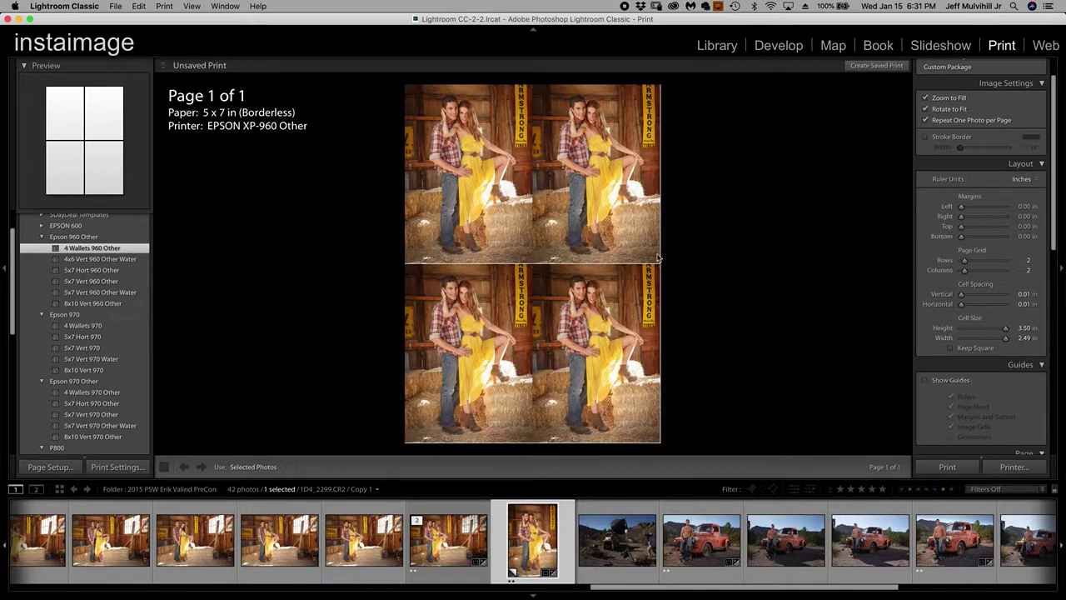
left_click(923, 383)
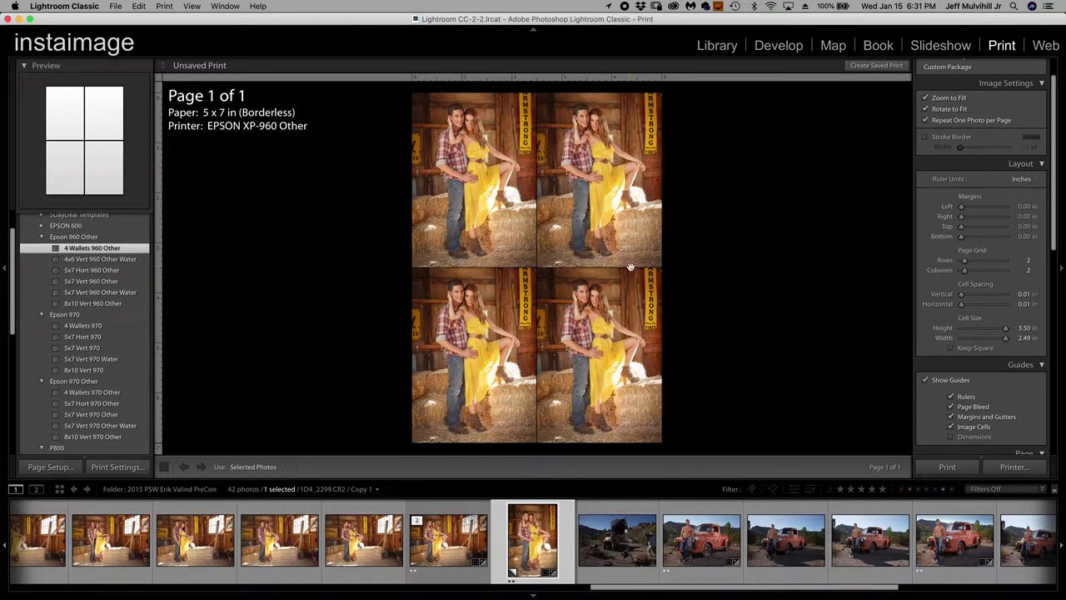
scroll(968, 371, "up", 2)
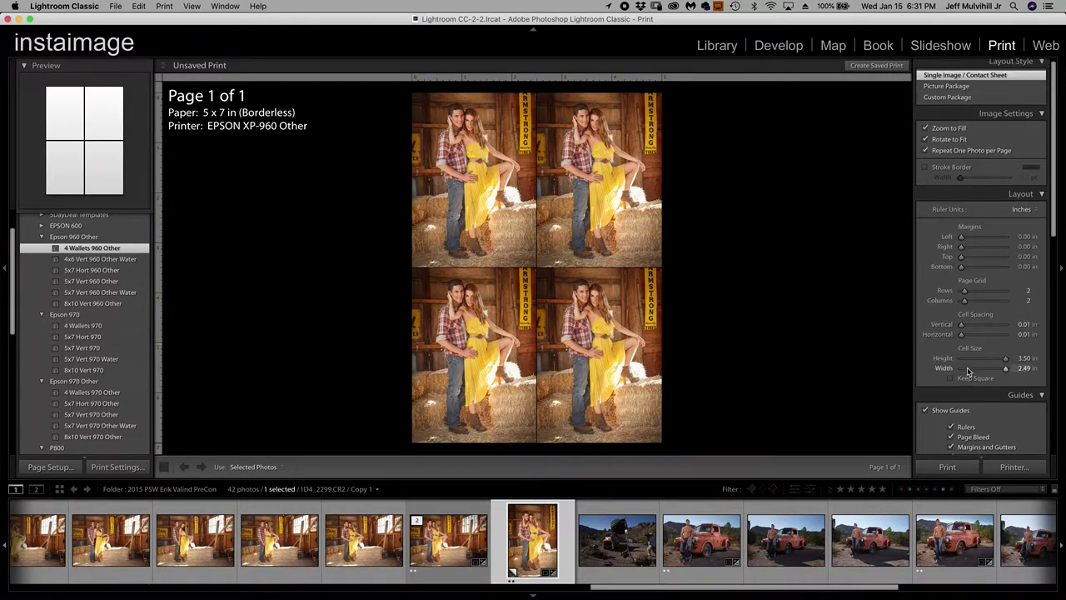
Preview the photo in the 4x6 Vert 960 Other Water, 5x7 Hort 960 Other and 5x7 Vert 960 Other templates
left_click(118, 259)
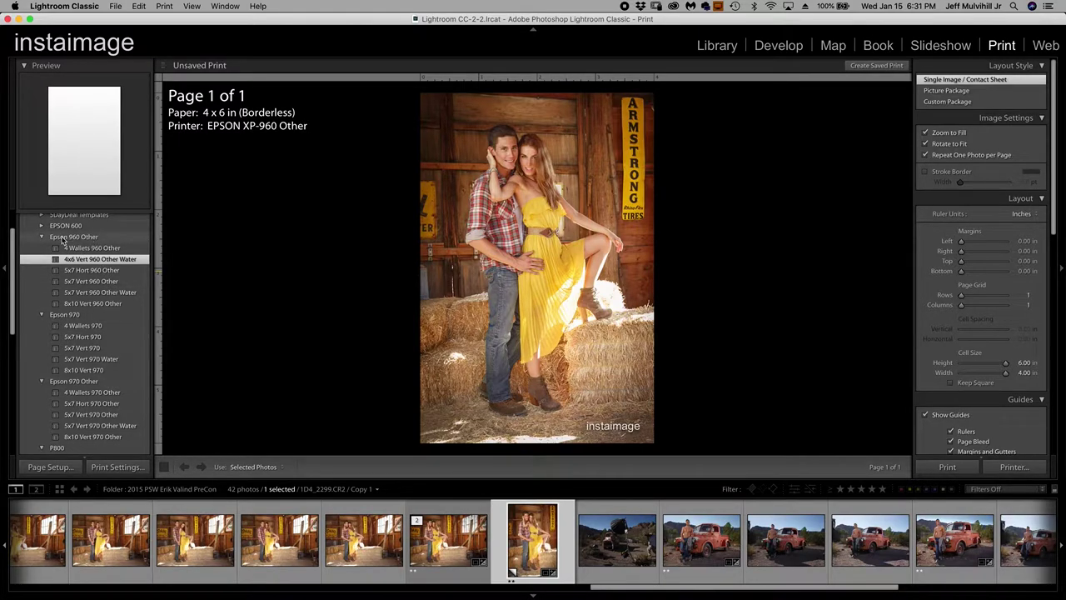
left_click(42, 237)
left_click(43, 237)
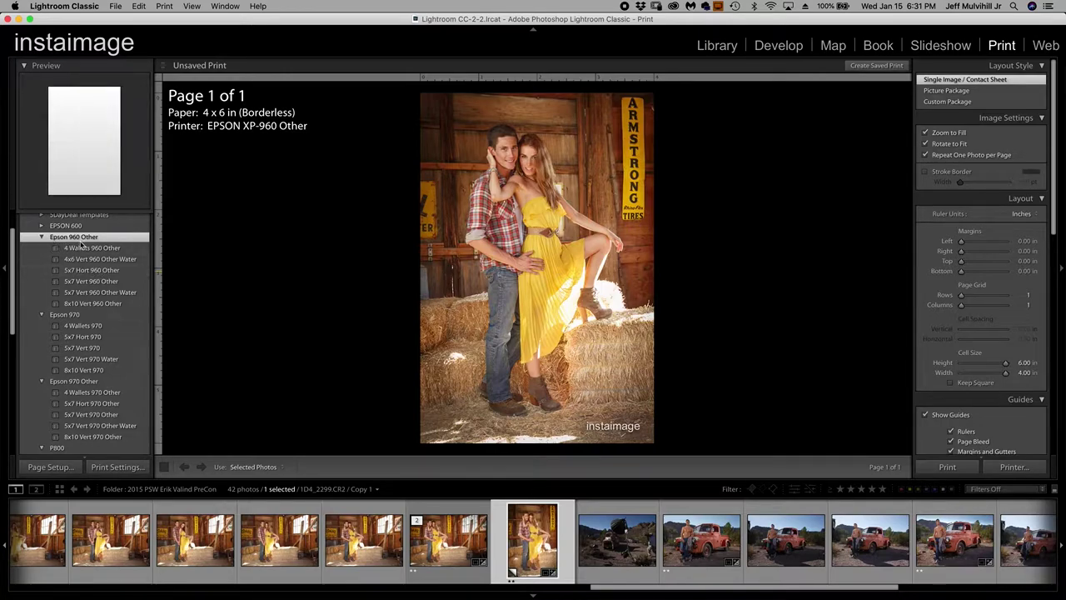
left_click(87, 272)
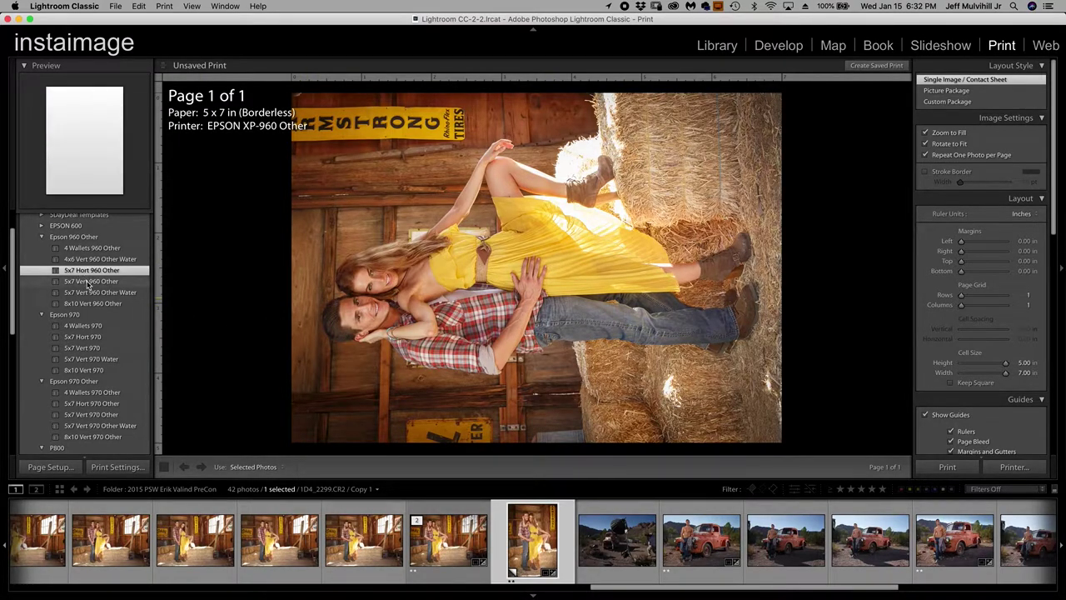
left_click(87, 281)
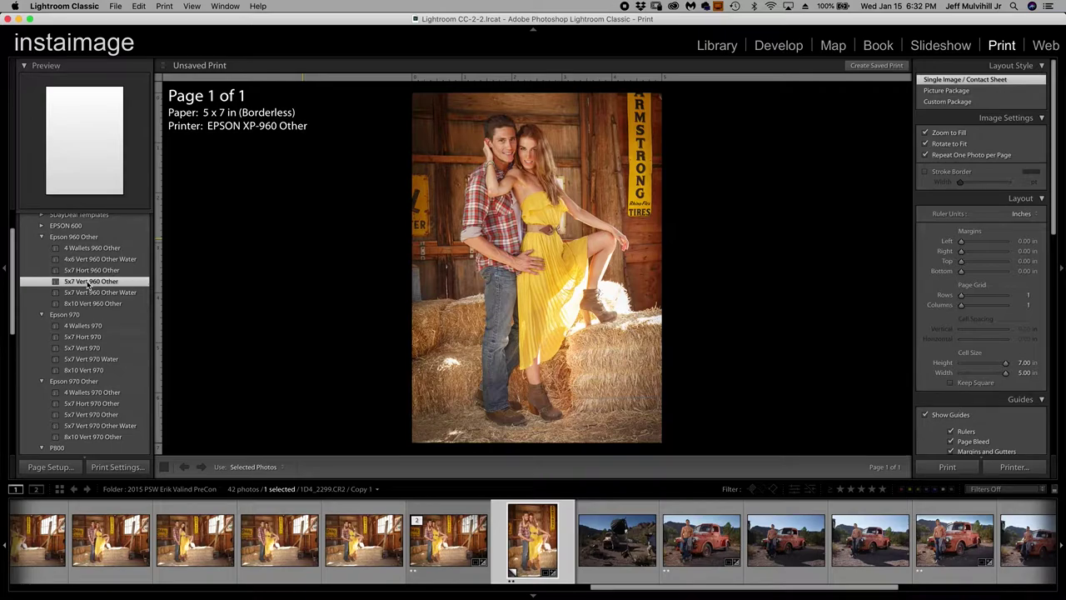
Apply the 5x7 Vert 960 Other Water template and review its watermarking and print job settings
left_click(91, 293)
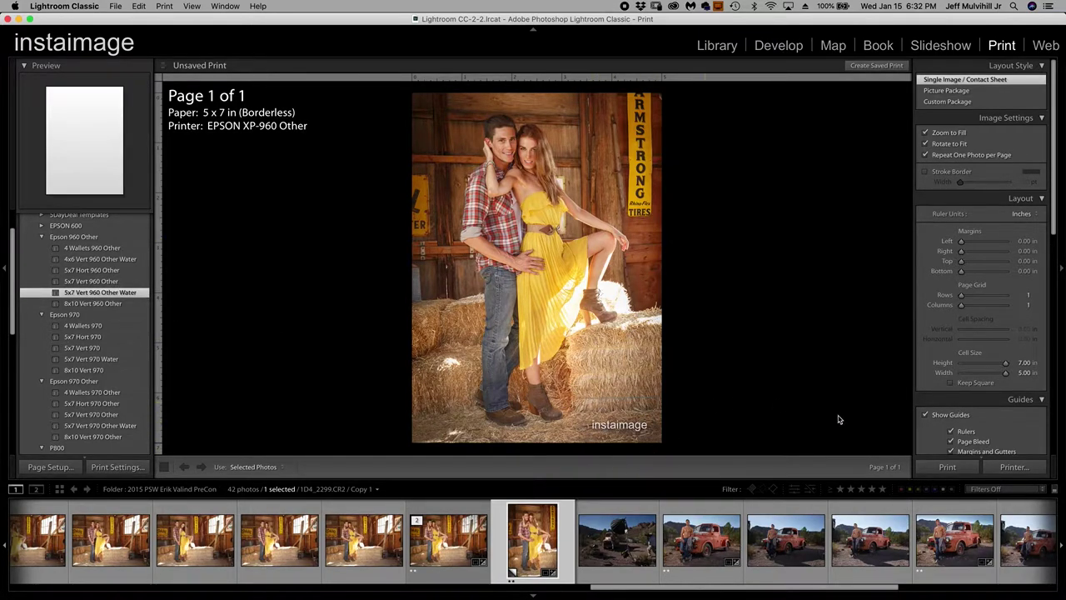
scroll(986, 293, "down", 15)
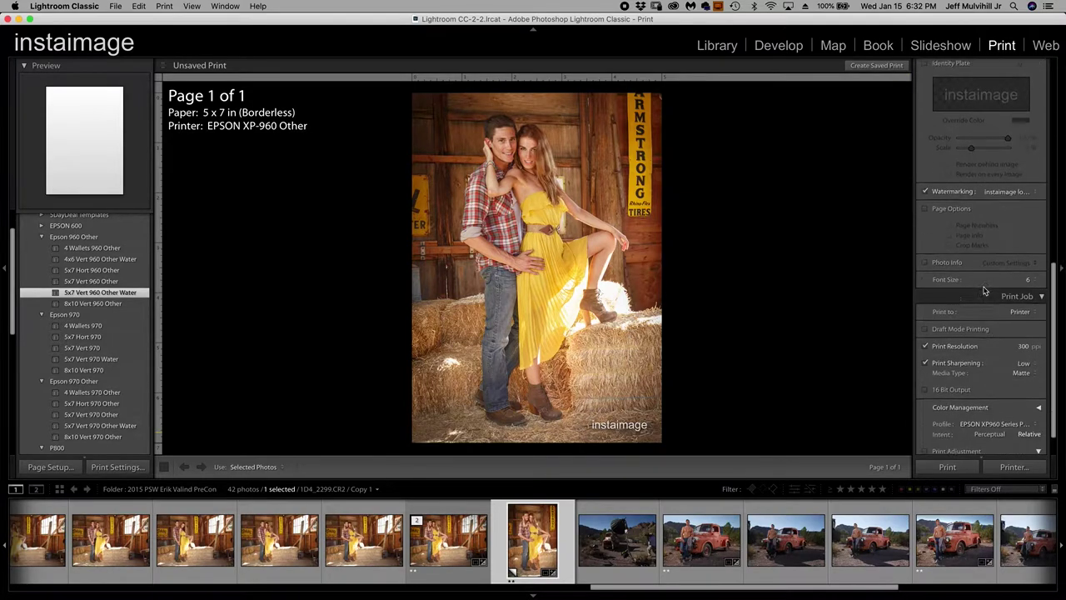
scroll(986, 292, "up", 15)
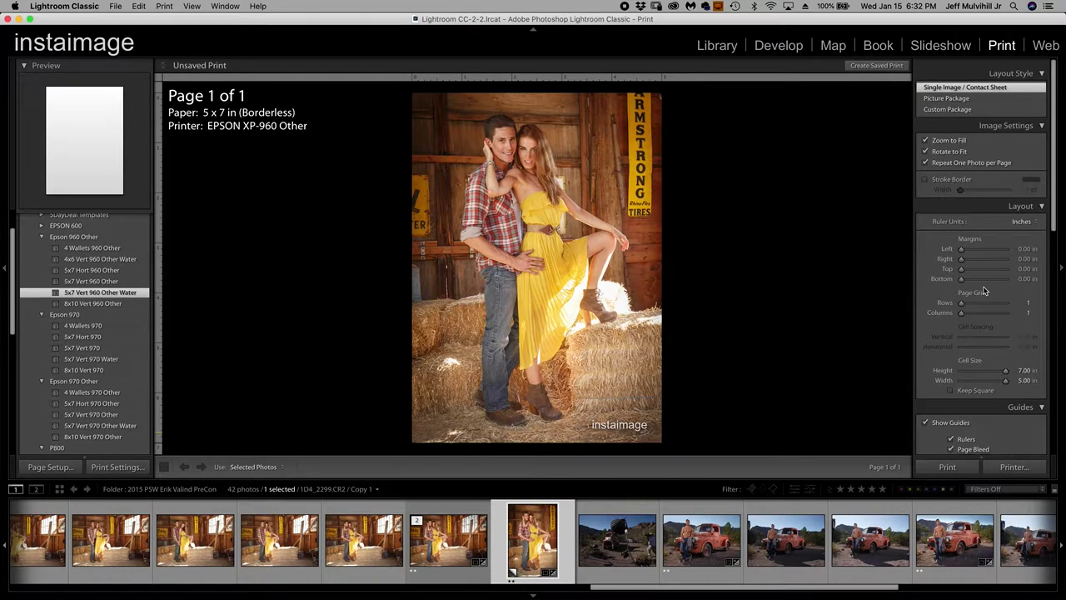
Preview the 8x10 Vert 960 Other template, switch to 5x7 Vert 960 Other and reposition the photo slightly within its cell
left_click(106, 304)
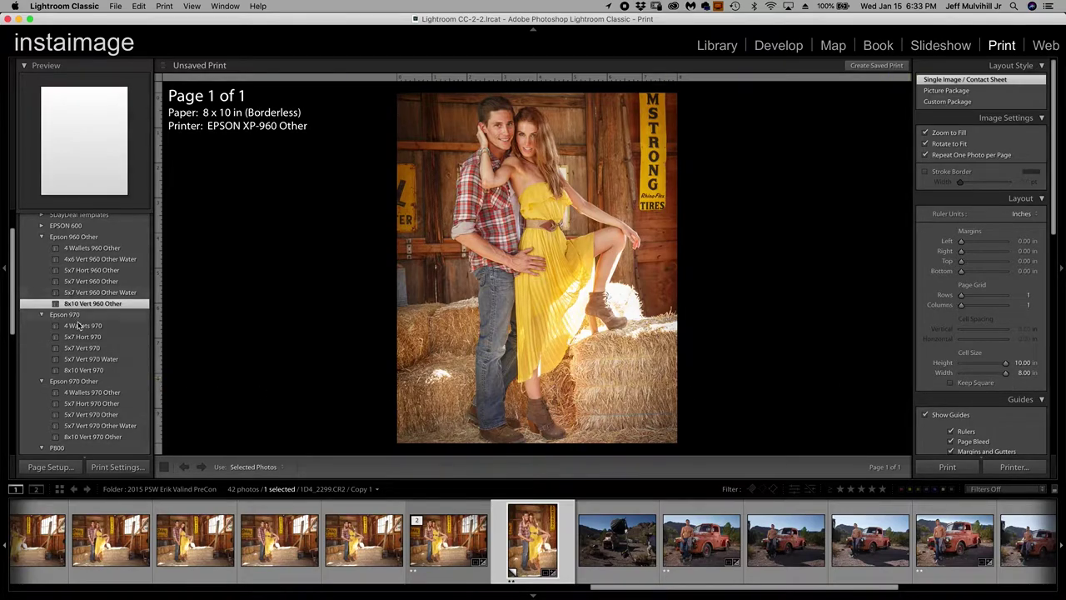
left_click(86, 287)
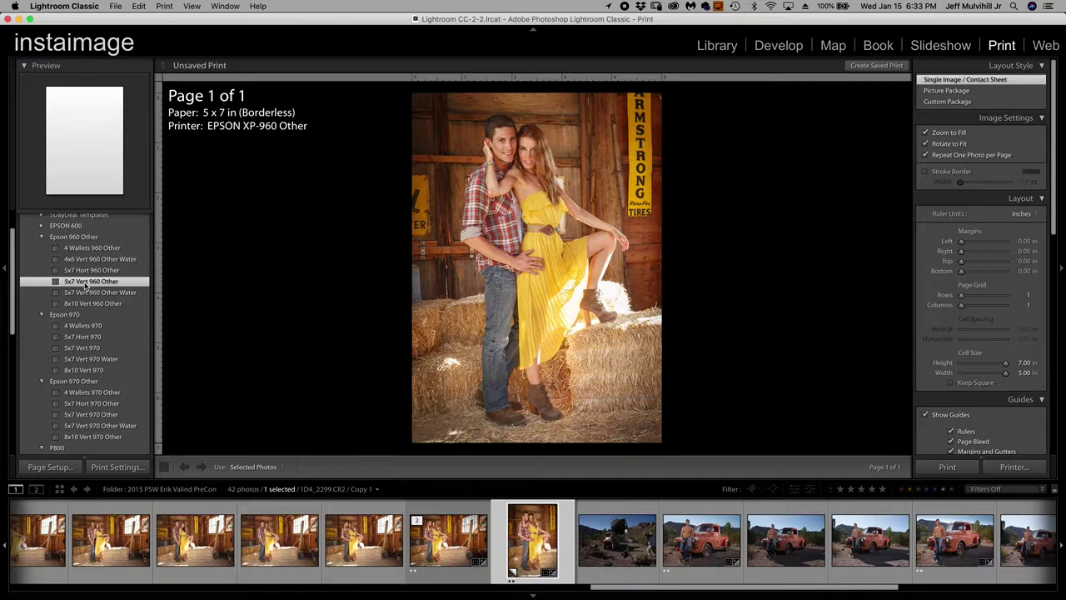
mouse_move(545, 286)
left_mouse_down()
mouse_move(551, 275)
mouse_move(559, 302)
mouse_move(561, 282)
left_mouse_up()
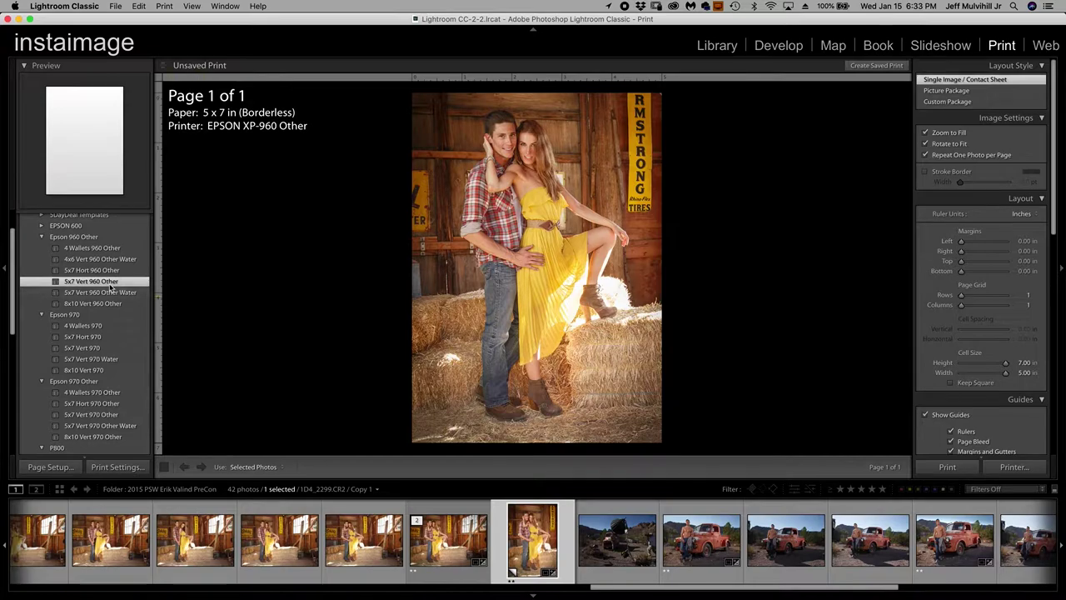
Preview the 4x6 Vert 960 Other Water crop, then return to 5x7 Vert 960 Other and adjust the photo's position again
left_click(107, 260)
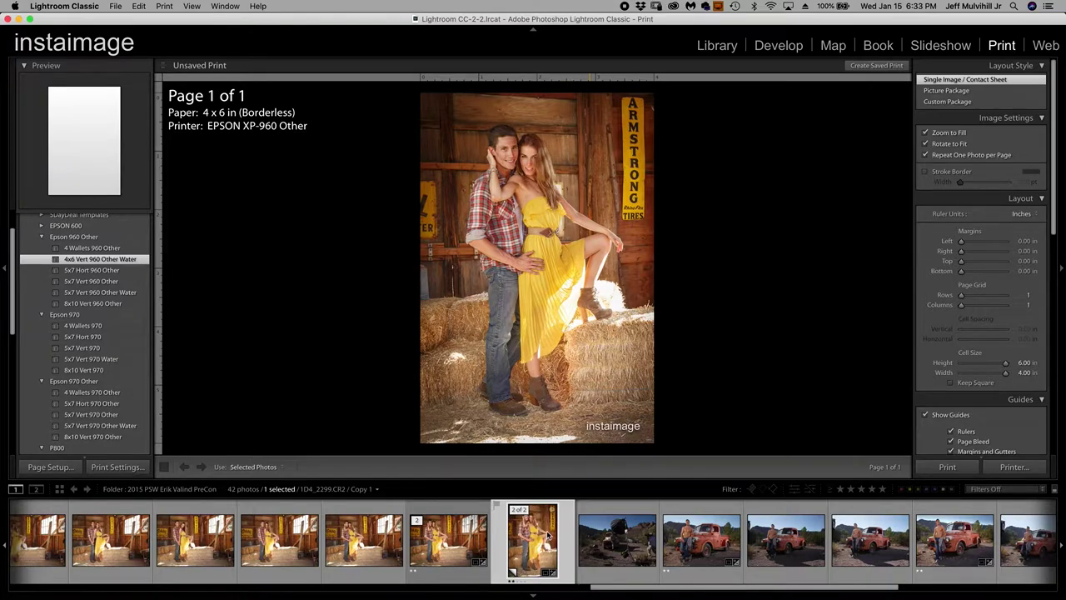
mouse_move(547, 534)
left_click(113, 280)
mouse_move(573, 305)
left_mouse_down()
mouse_move(561, 305)
mouse_move(576, 237)
mouse_move(569, 309)
mouse_move(569, 285)
mouse_move(579, 320)
mouse_move(578, 280)
mouse_move(583, 322)
mouse_move(586, 286)
mouse_move(587, 303)
left_mouse_up()
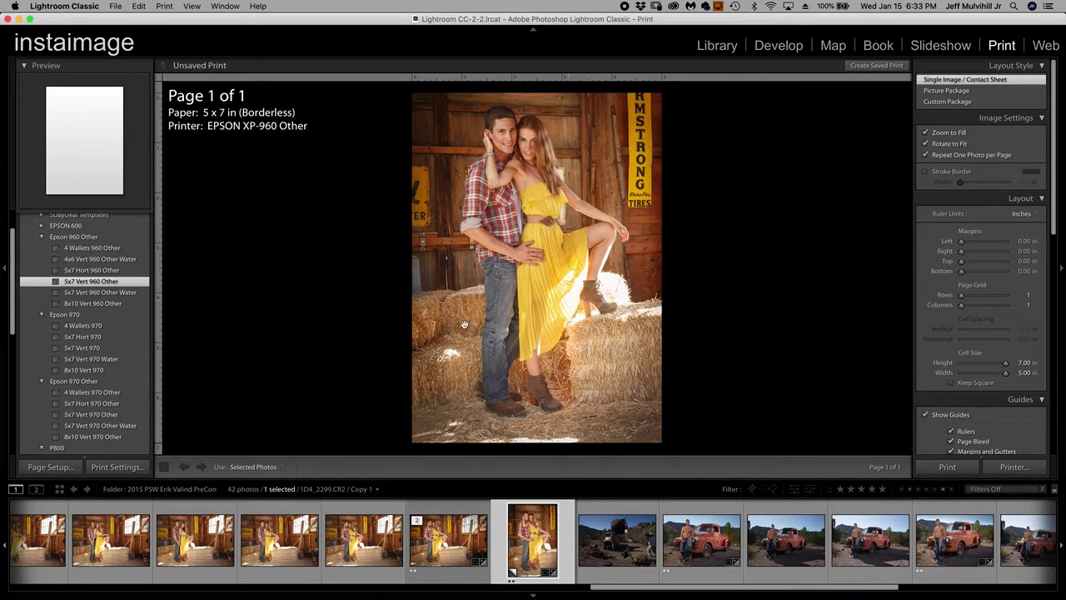
Move the photo down in the 8x10 Vert 960 Other layout, then try shifting it in the 4x6 Vert 960 Other Water layout
left_click(112, 303)
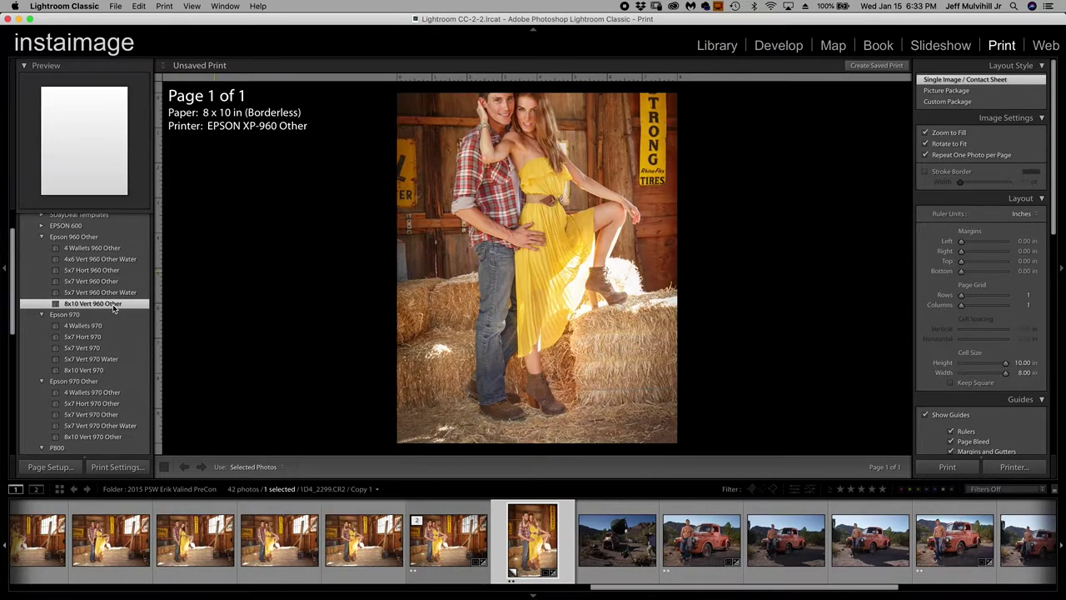
left_click_drag(608, 271, 607, 294)
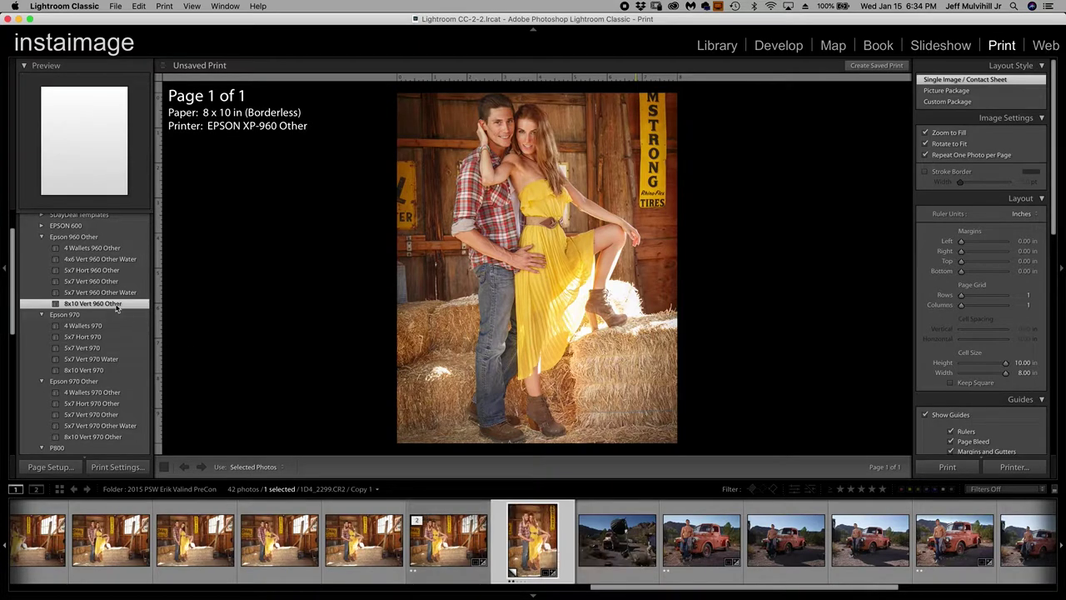
left_click(114, 260)
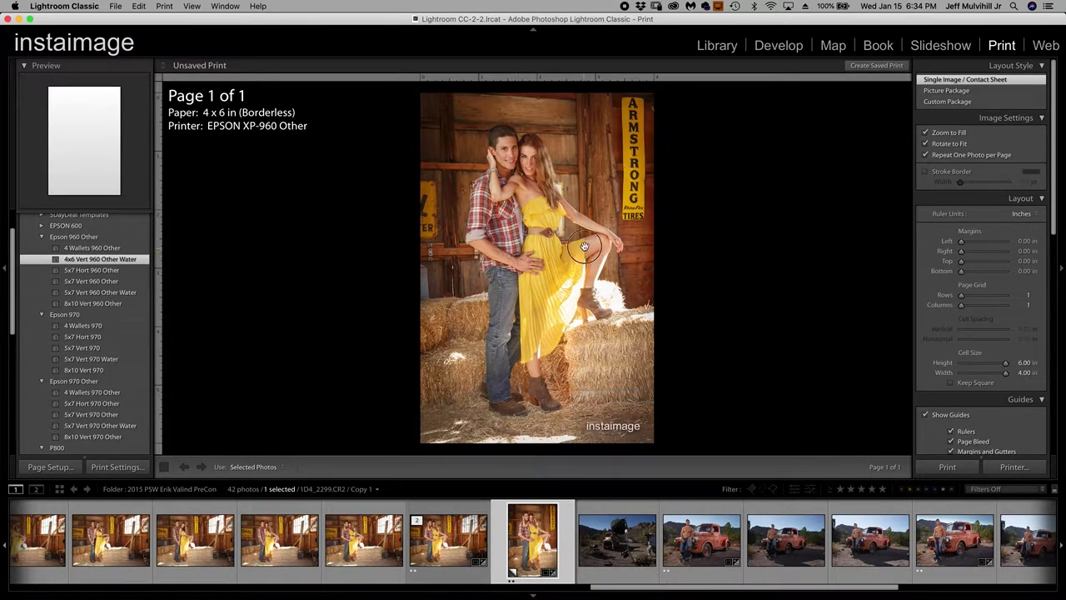
left_click_drag(583, 262, 564, 296)
Reposition the barn couple photo in the 5x7 Vert 960 Other layout and in the 8x10 Vert 960 Other layout
left_click(105, 282)
mouse_move(503, 231)
left_mouse_down()
mouse_move(505, 222)
mouse_move(508, 262)
mouse_move(512, 215)
mouse_move(514, 227)
left_mouse_up()
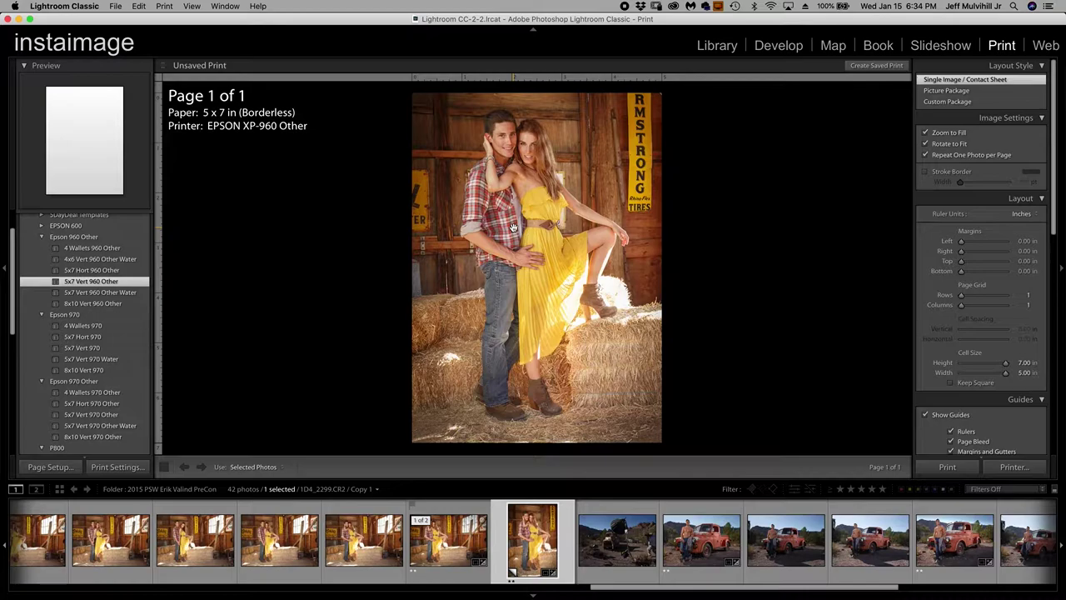
left_click(102, 305)
left_click_drag(622, 221, 626, 235)
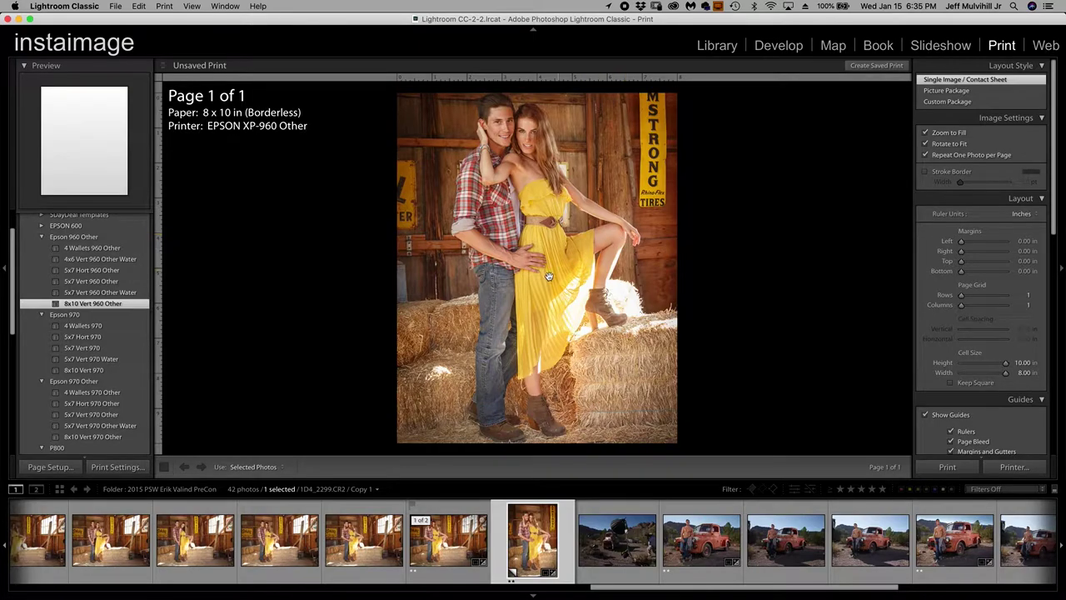
Select the second copy of the seated long-haired woman's portrait, adjust it in the 8x10 layout and apply the 4x6 Vert 960 Other Water template
scroll(404, 516, "up", 10)
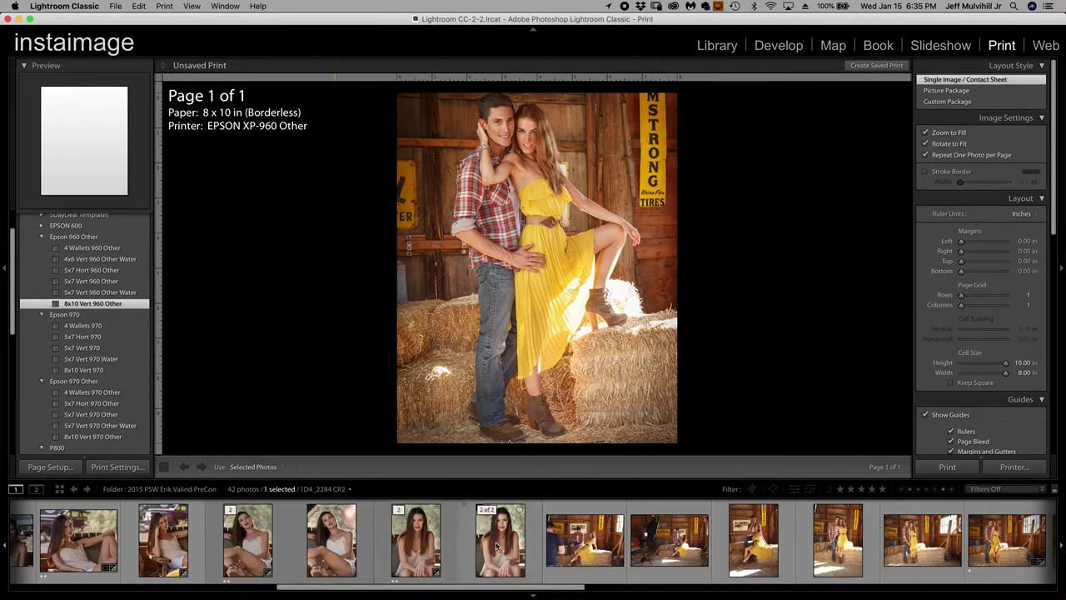
left_click(500, 540)
left_click_drag(615, 241, 615, 276)
left_click(98, 259)
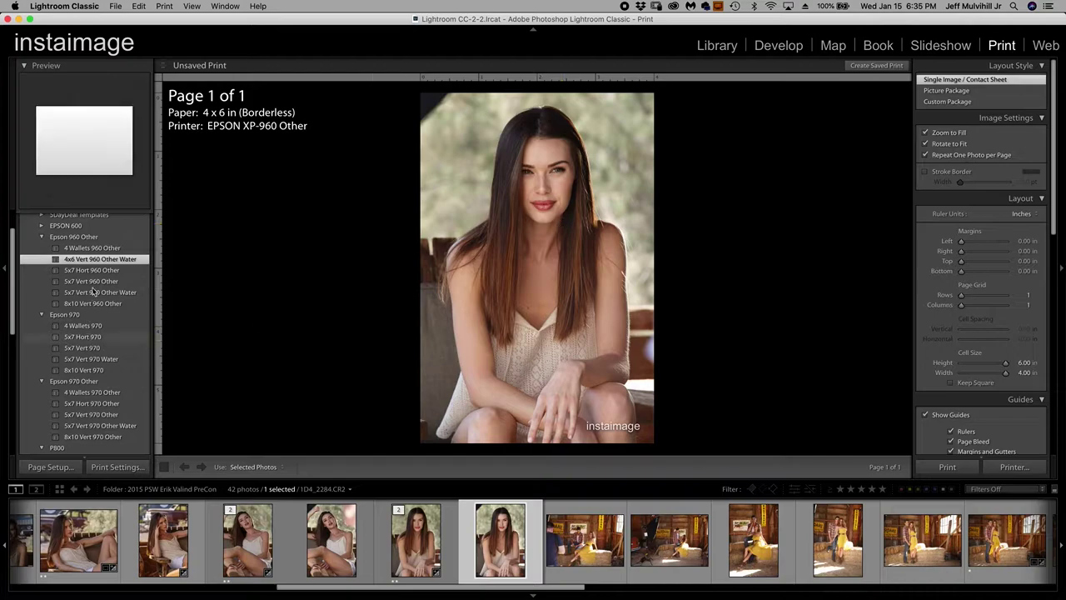
Move the seated woman's portrait slightly down in the 5x7 Vert 960 Other layout and in the 8x10 Vert 960 Other layout
left_click(108, 281)
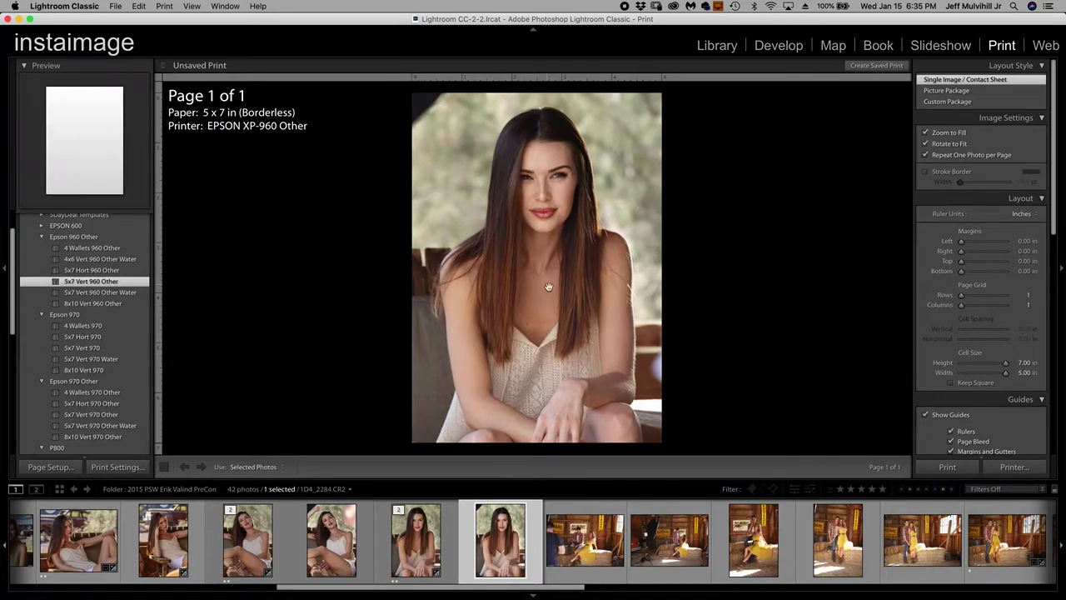
mouse_move(563, 288)
left_mouse_down()
mouse_move(563, 261)
mouse_move(564, 297)
left_mouse_up()
left_click(126, 305)
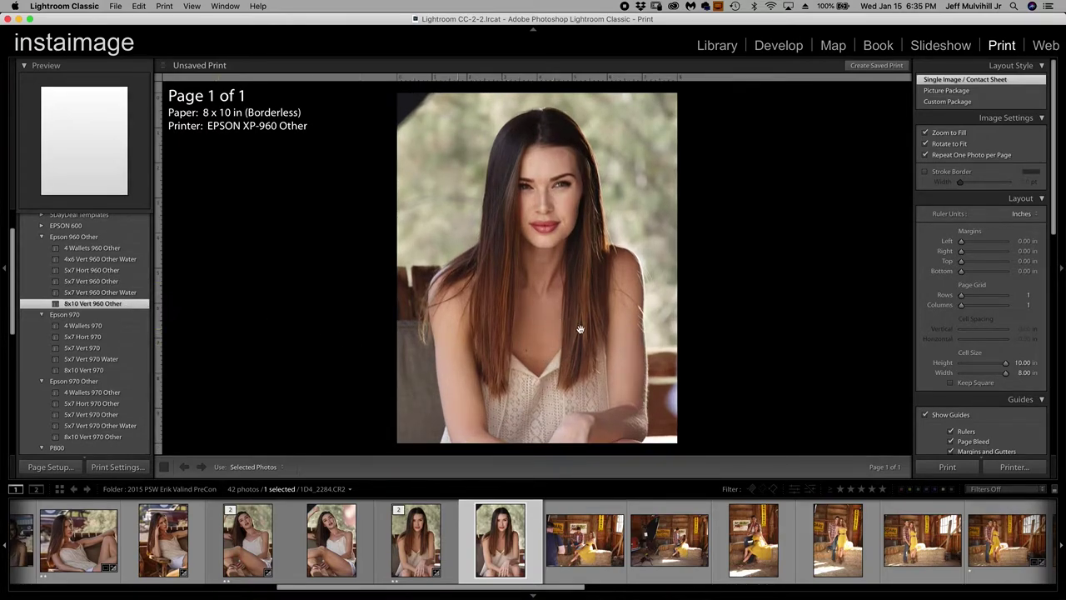
mouse_move(609, 323)
left_mouse_down()
mouse_move(602, 312)
mouse_move(610, 334)
left_mouse_up()
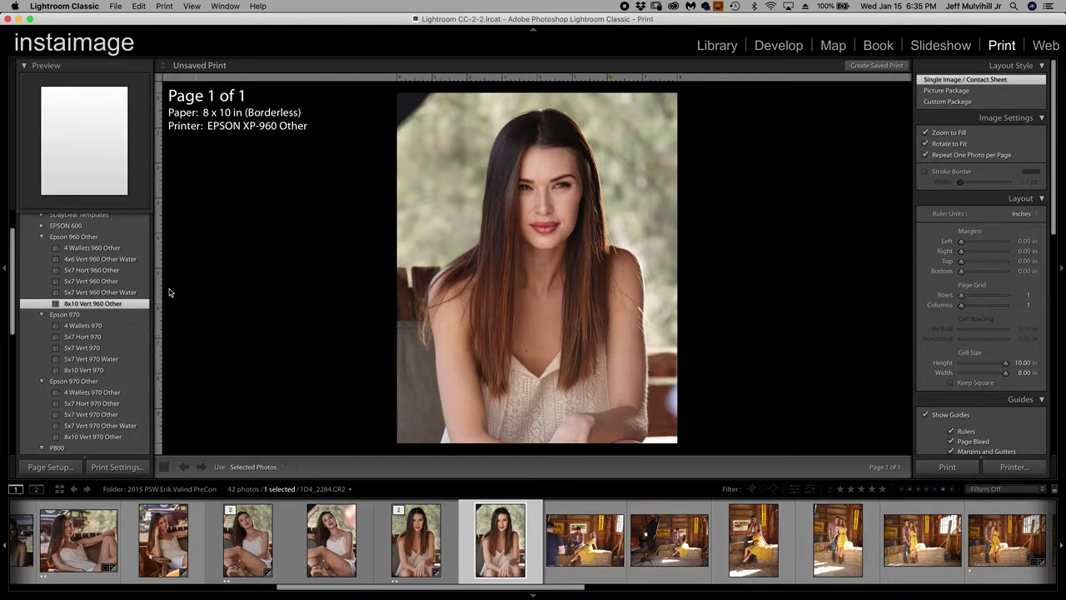
Preview the 5x7 Hort 960 Other template, return to 5x7 Vert 960 Other and select the vertical barn couple photo
left_click(108, 271)
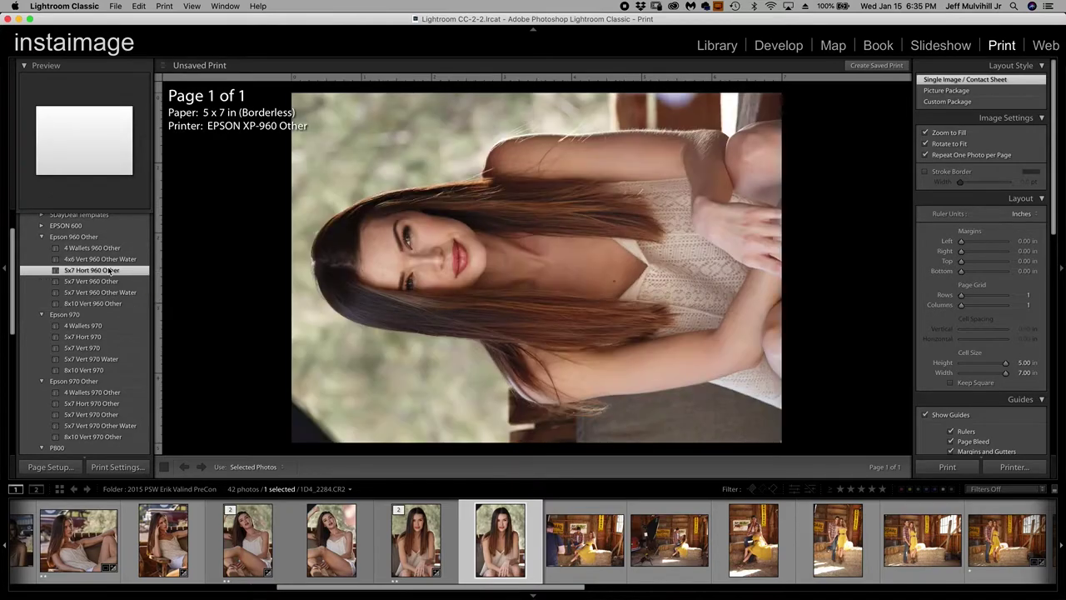
left_click(98, 281)
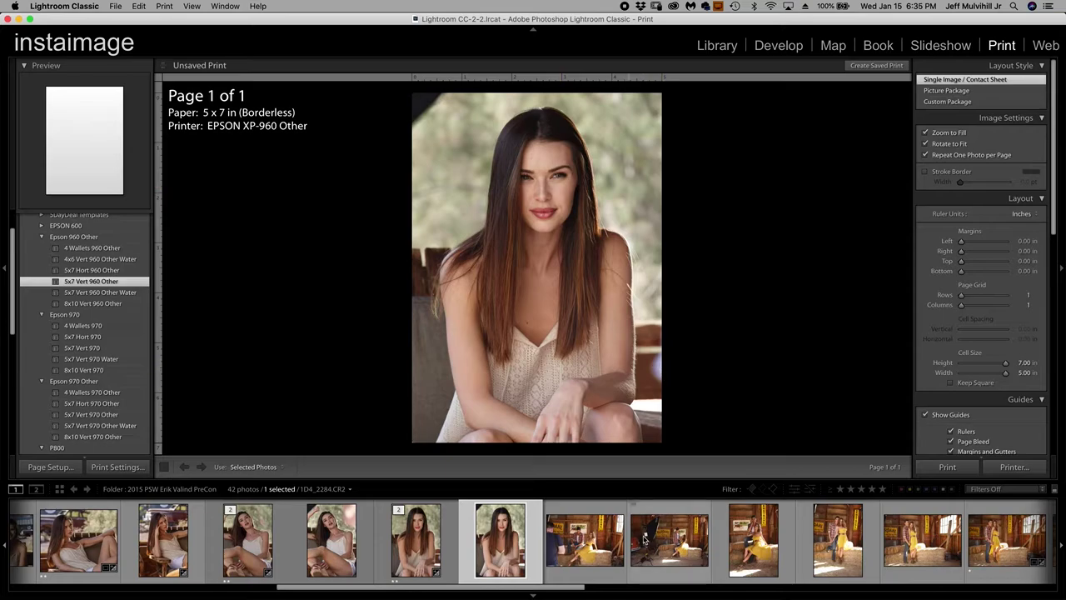
scroll(643, 535, "down", 10)
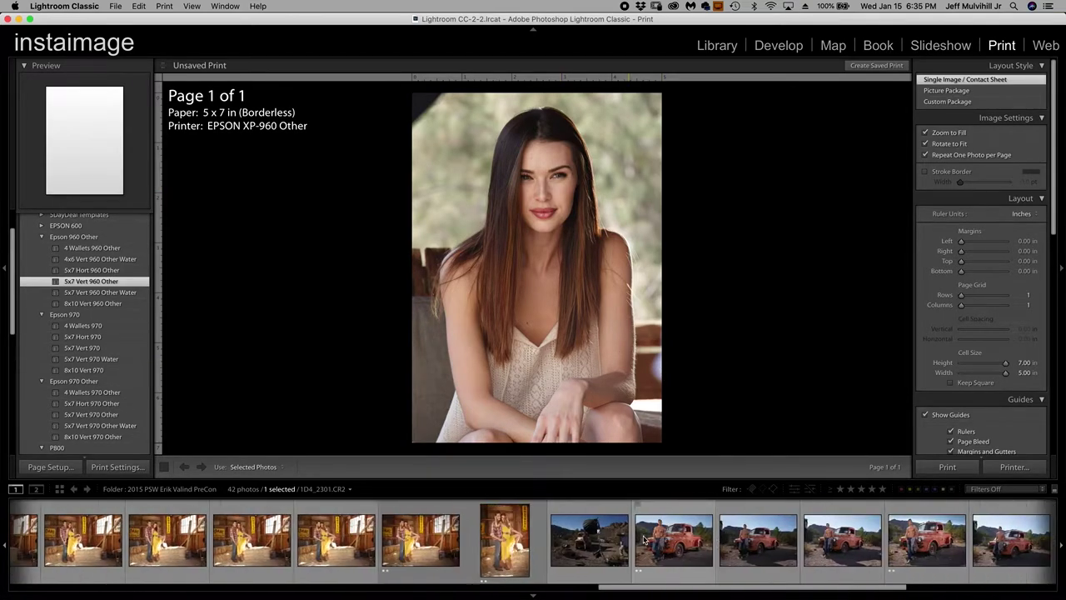
left_click(512, 537)
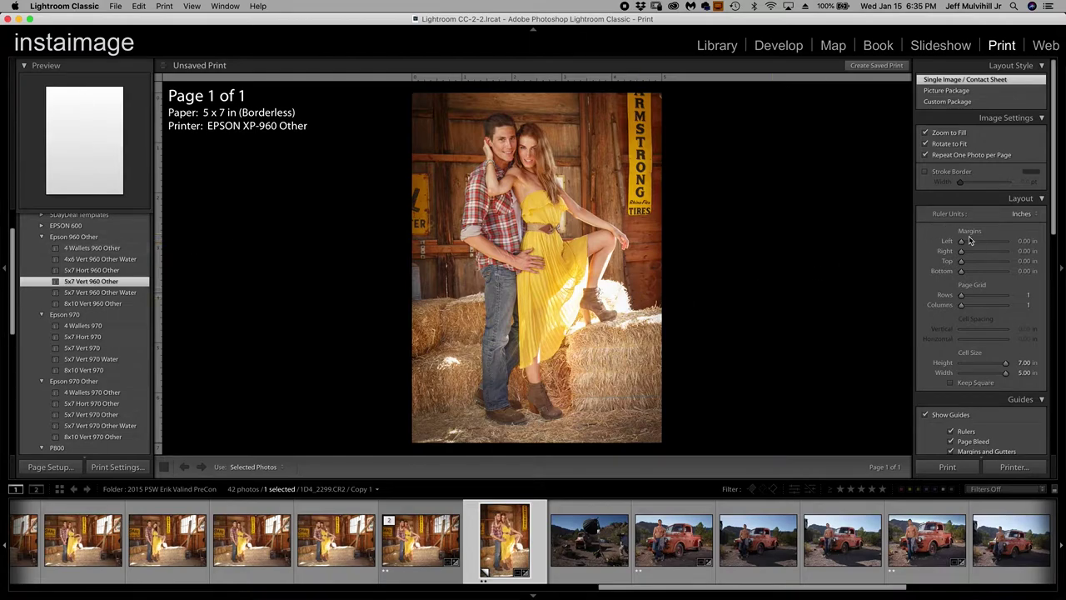
scroll(971, 248, "up", 1)
scroll(971, 247, "down", 1)
scroll(989, 300, "down", 1)
scroll(988, 301, "up", 1)
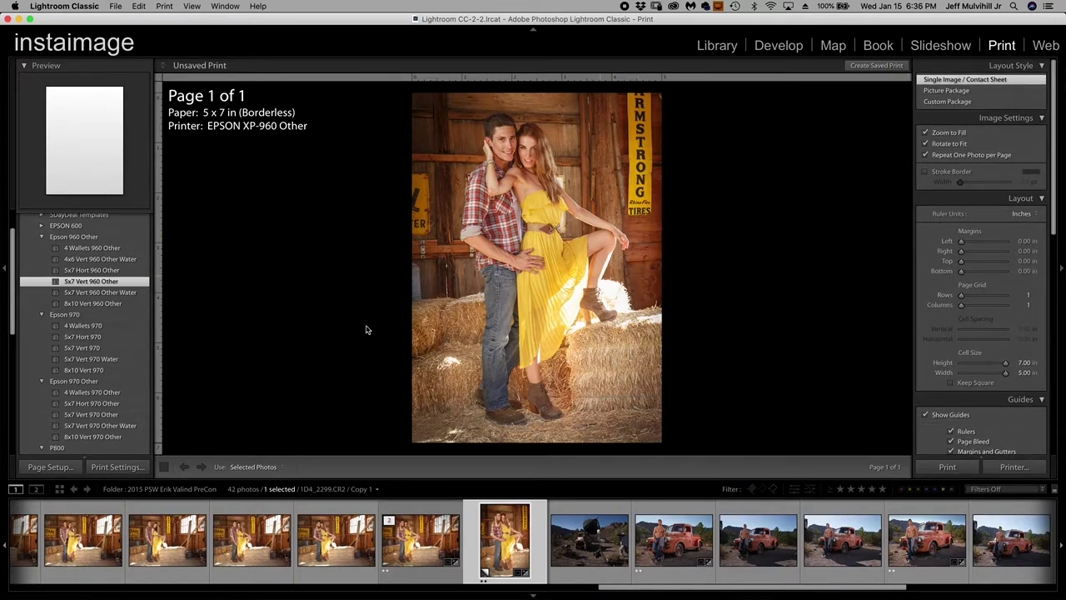
Review the paper sizes available for the EPSON XP-960 Other printer and choose 5 x 7 in (Borderless)
left_click(52, 467)
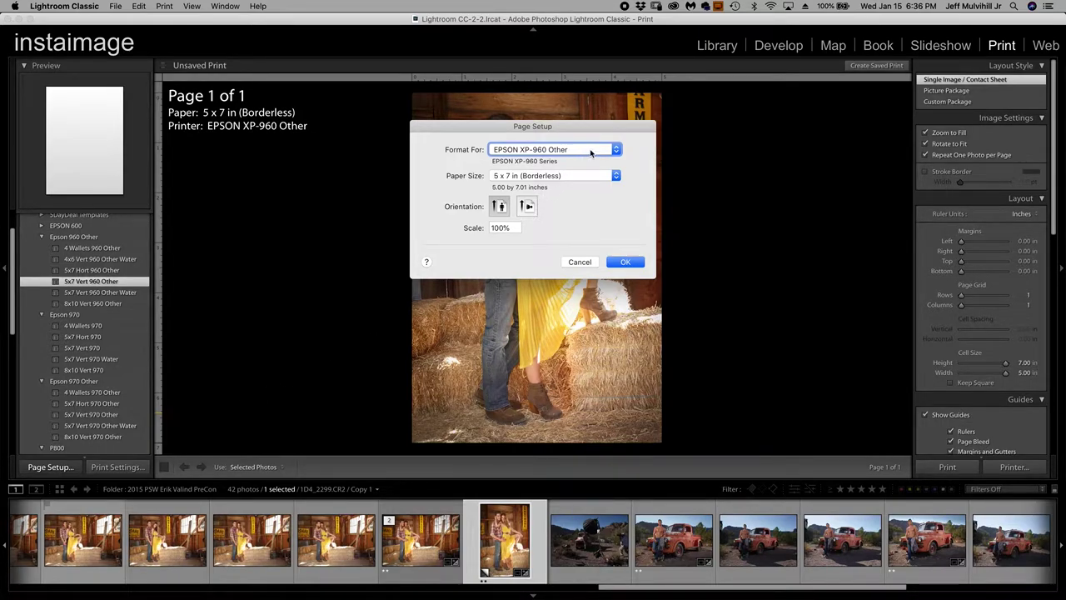
left_click(595, 177)
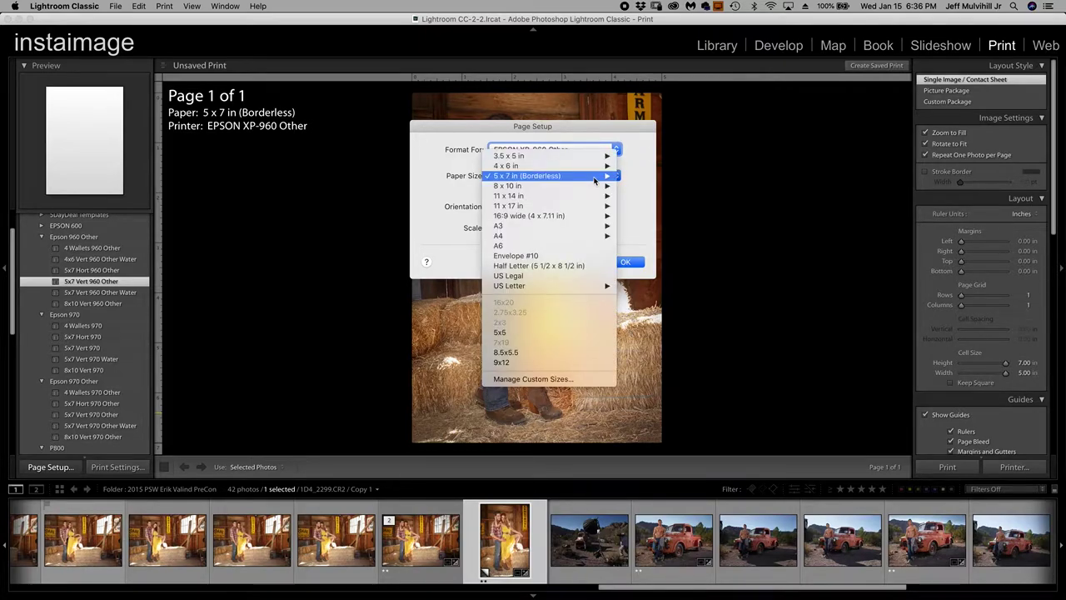
mouse_move(593, 189)
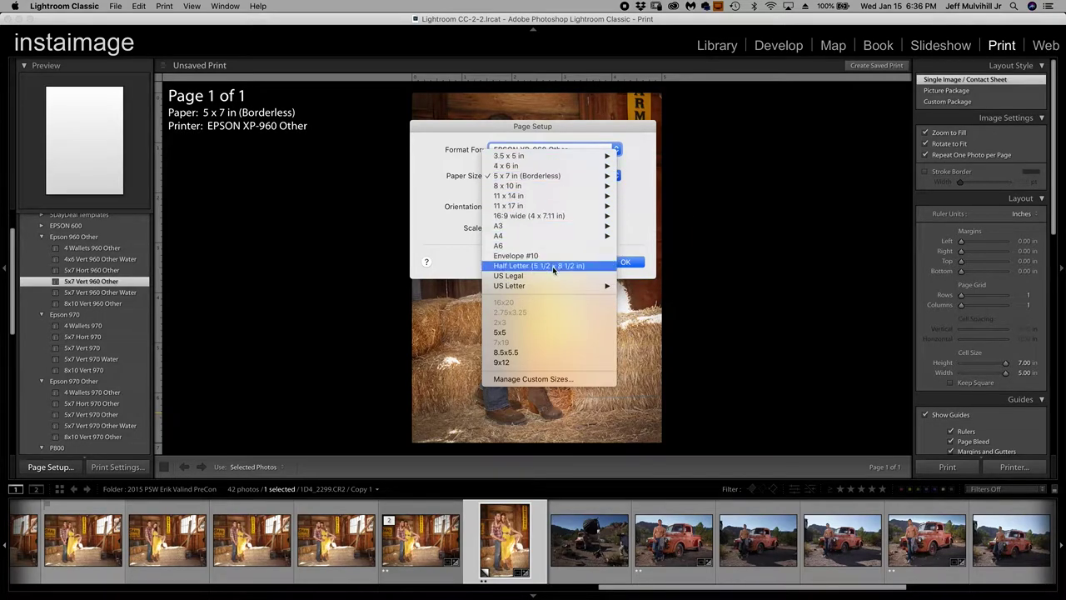
mouse_move(561, 288)
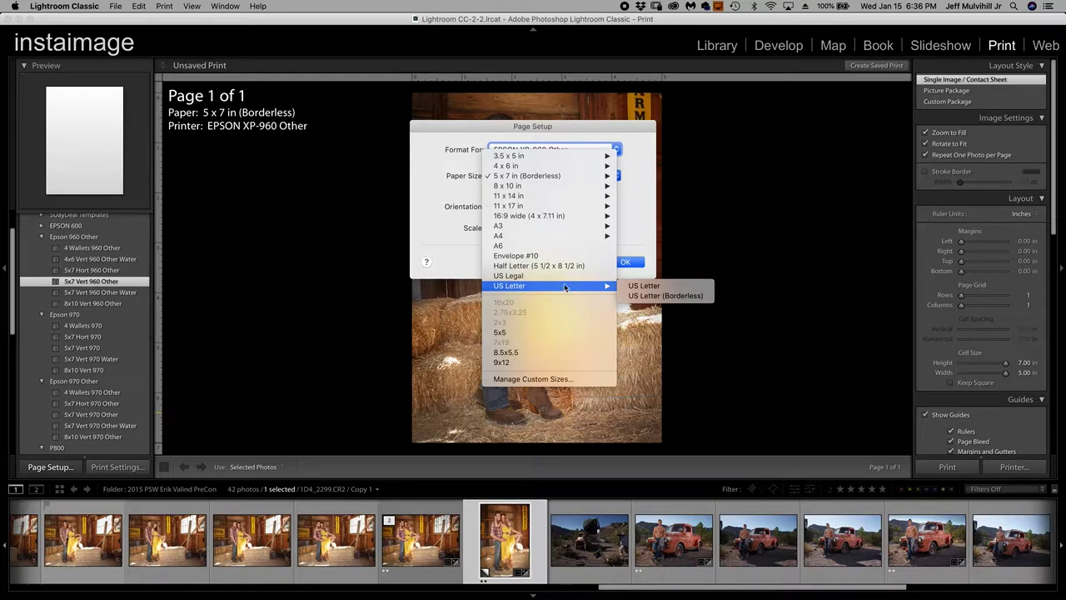
mouse_move(569, 218)
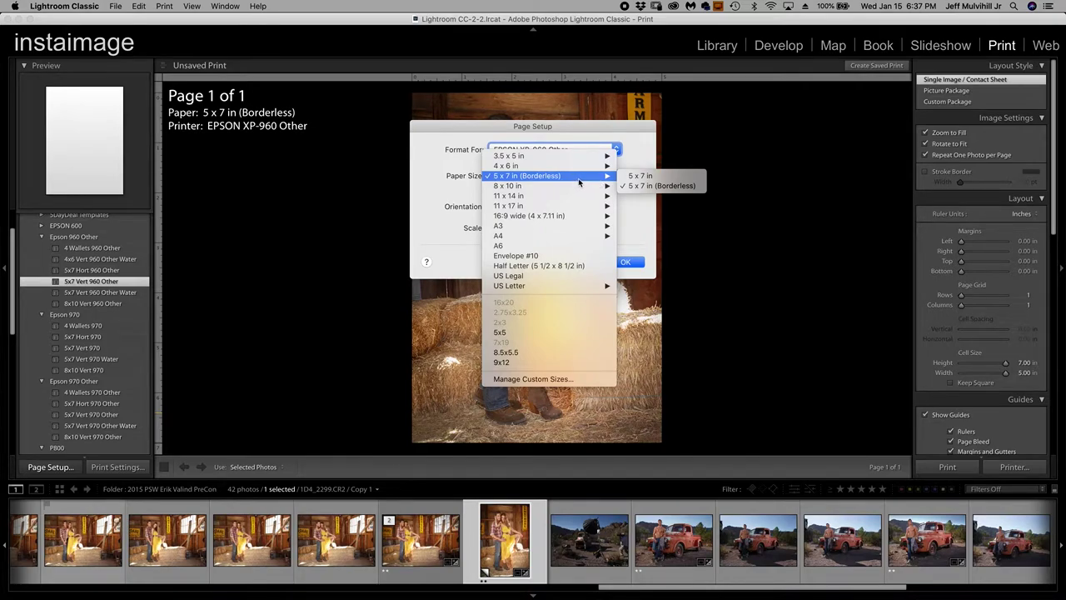
left_click(641, 186)
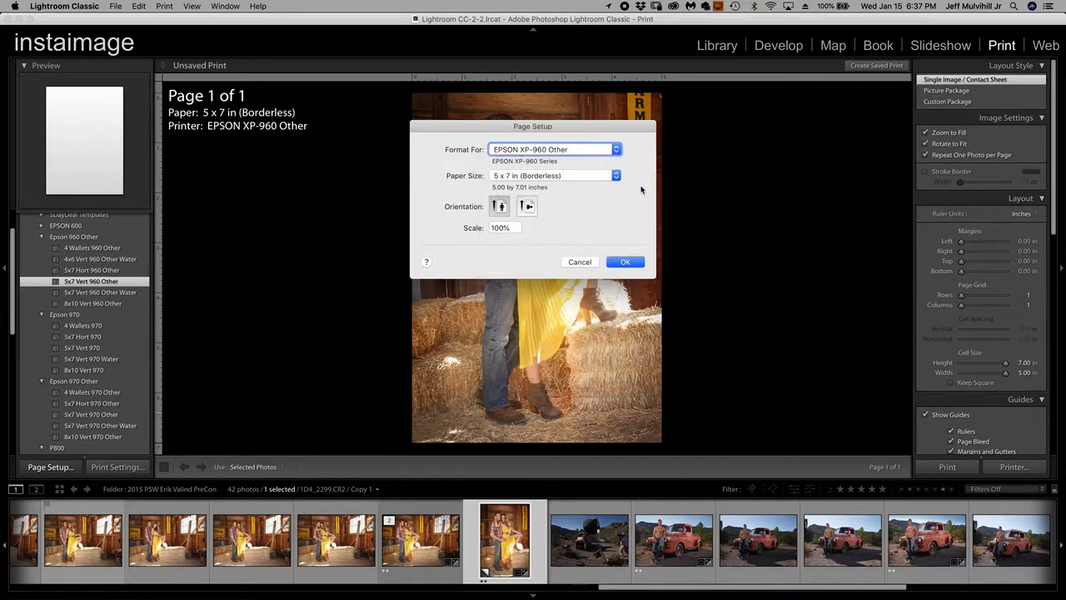
left_click(623, 262)
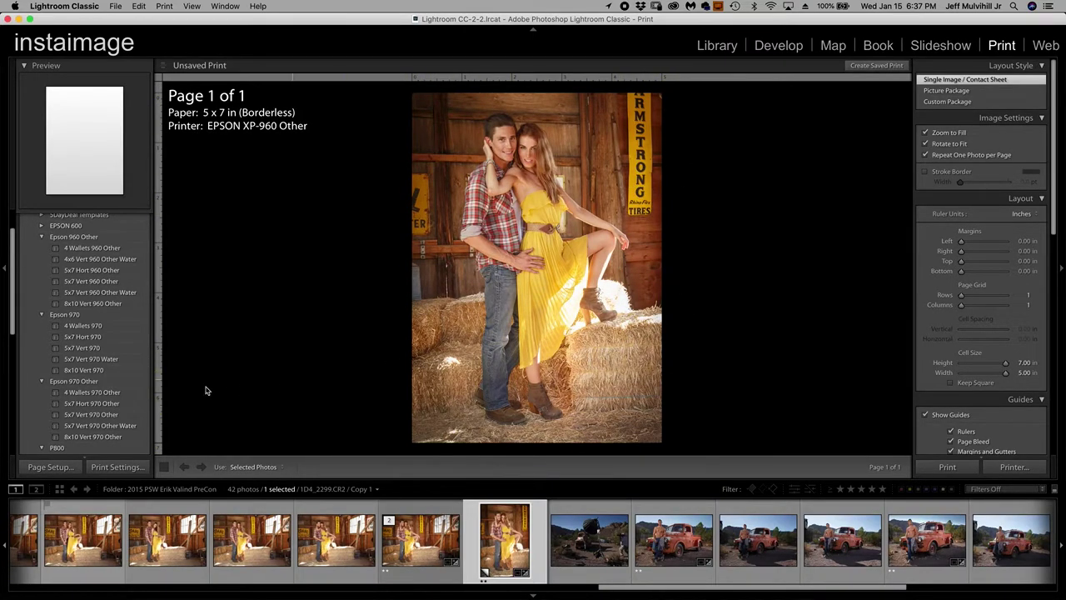
Compare the barn couple photo in the 5x7 Vert 960 Other, 5x7 Vert 970, 4 Wallets 970 and 4 Wallets 970 Other templates
left_click(96, 282)
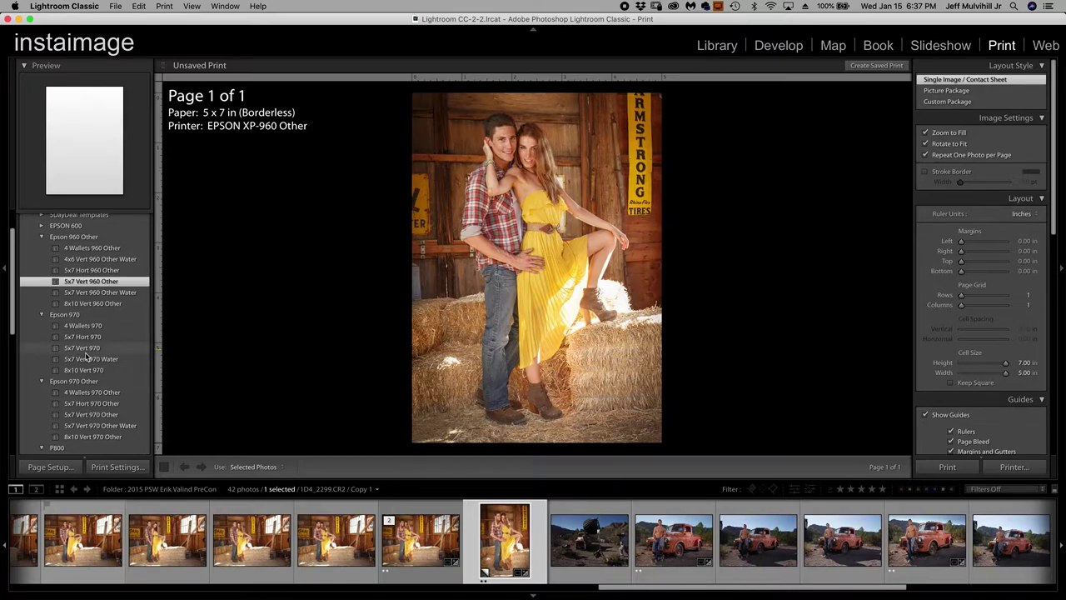
left_click(91, 349)
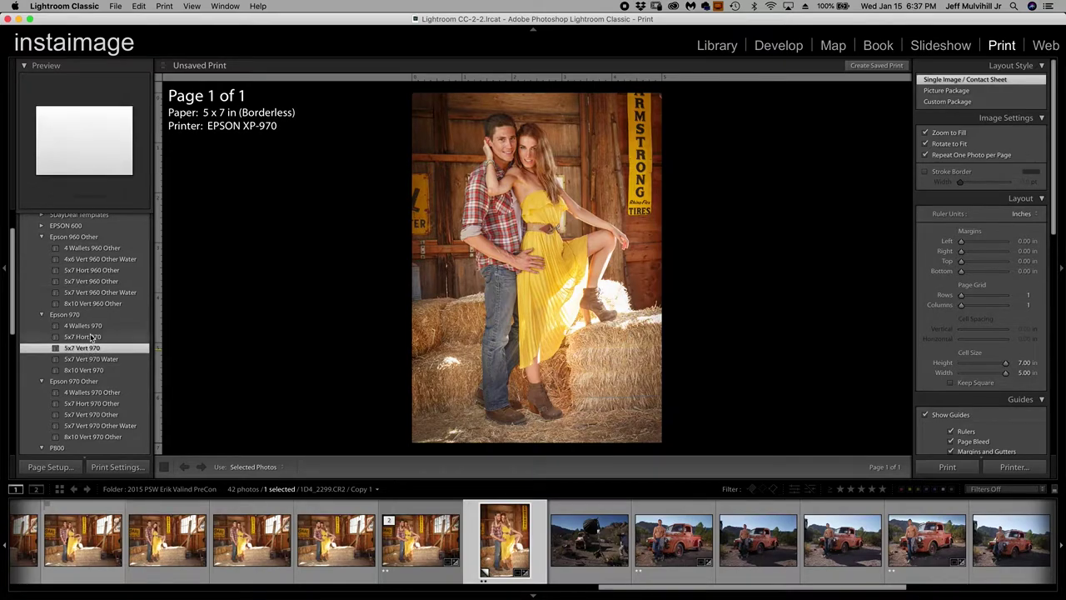
left_click(90, 328)
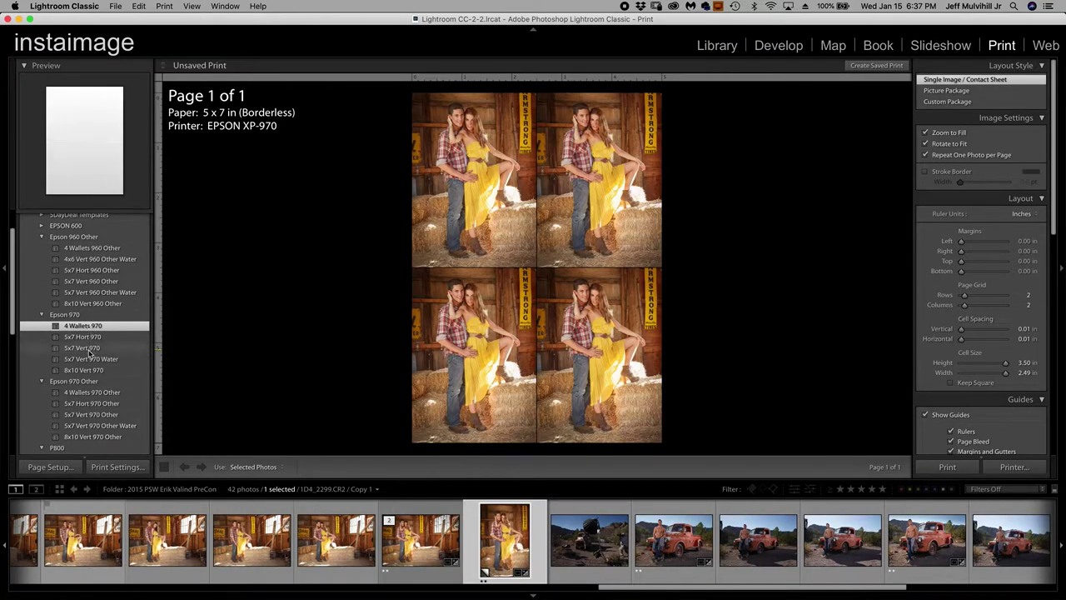
left_click(100, 393)
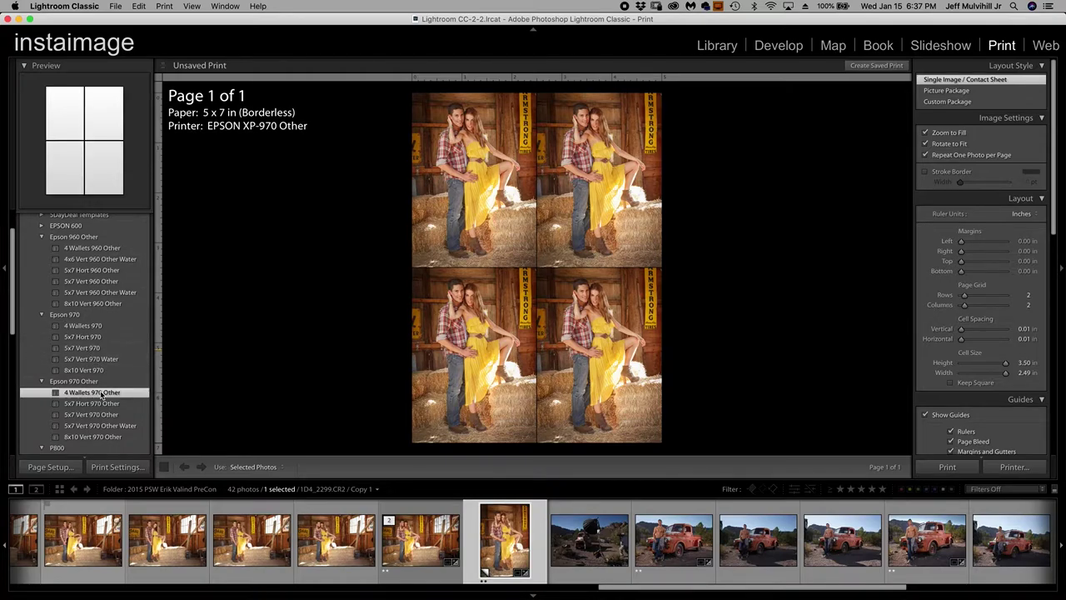
Apply the 4x6 Vert 960 Other Water template and change its paper size to 5 x 7 in (Borderless)
left_click(112, 260)
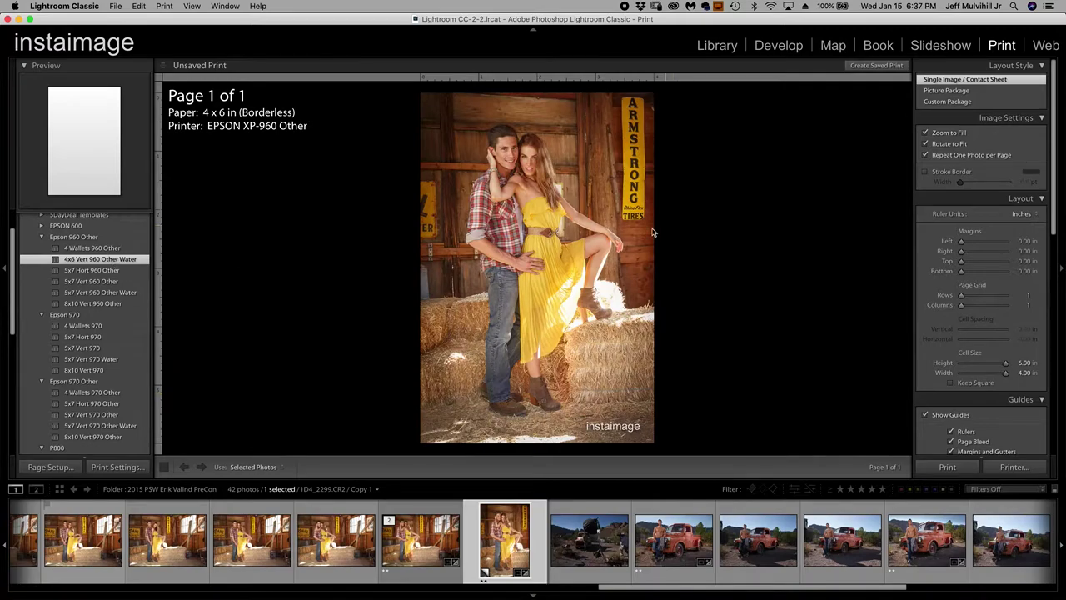
left_click(55, 468)
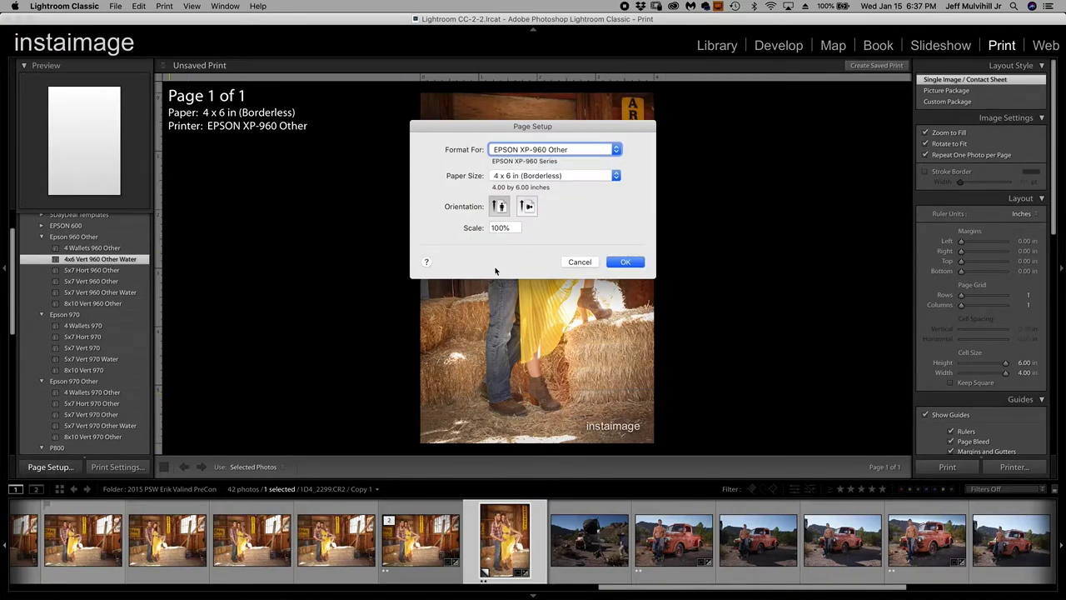
left_click(561, 177)
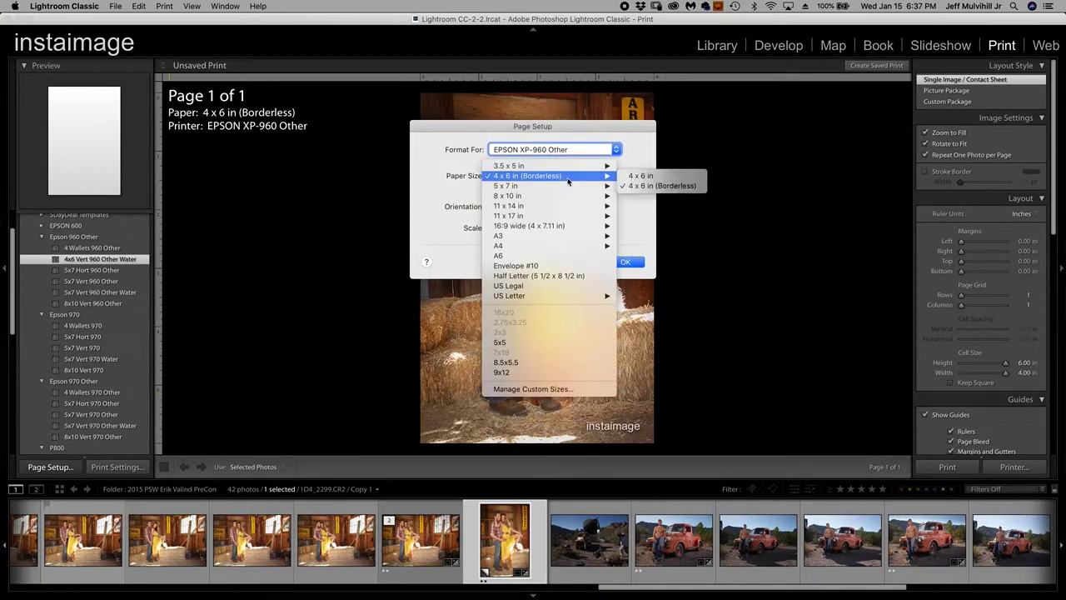
mouse_move(603, 186)
left_click(639, 196)
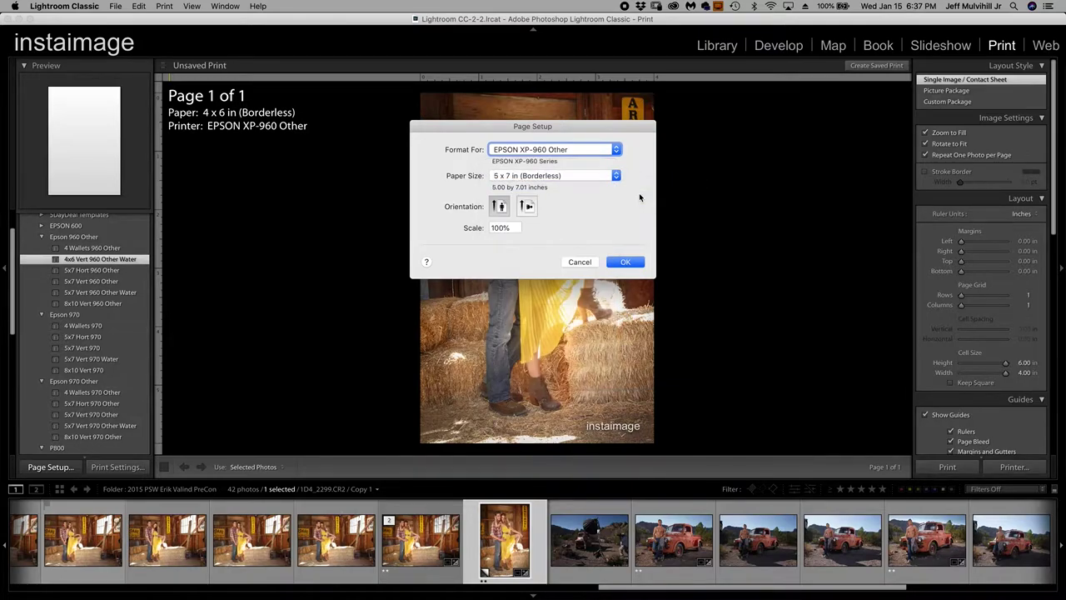
left_click(625, 262)
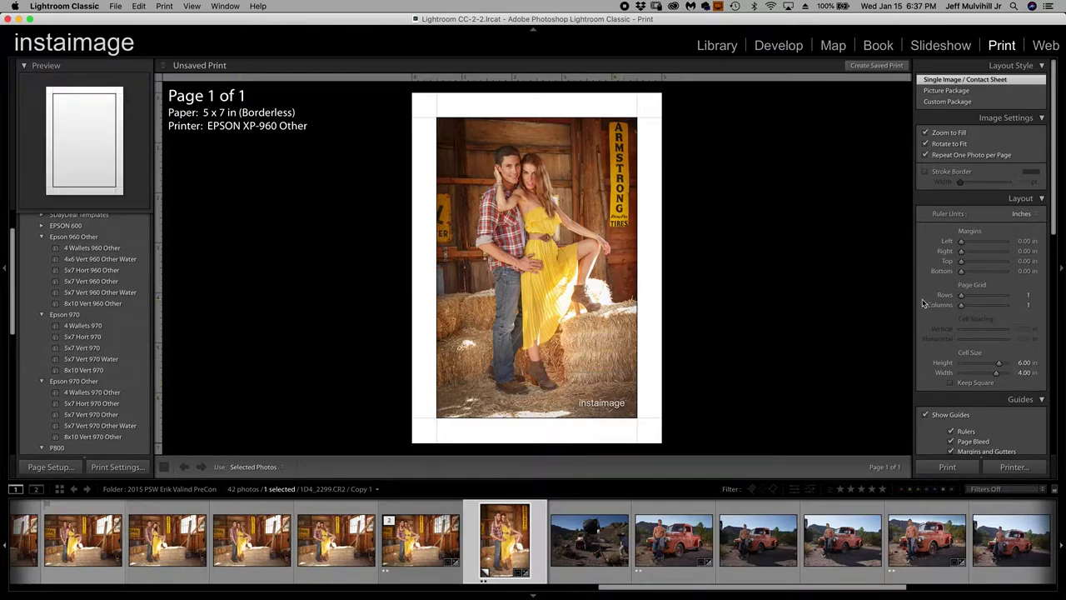
Enlarge the cell to 7.00 in high by 5.00 in wide and reposition the barn couple photo inside it
left_click_drag(1000, 368, 1023, 372)
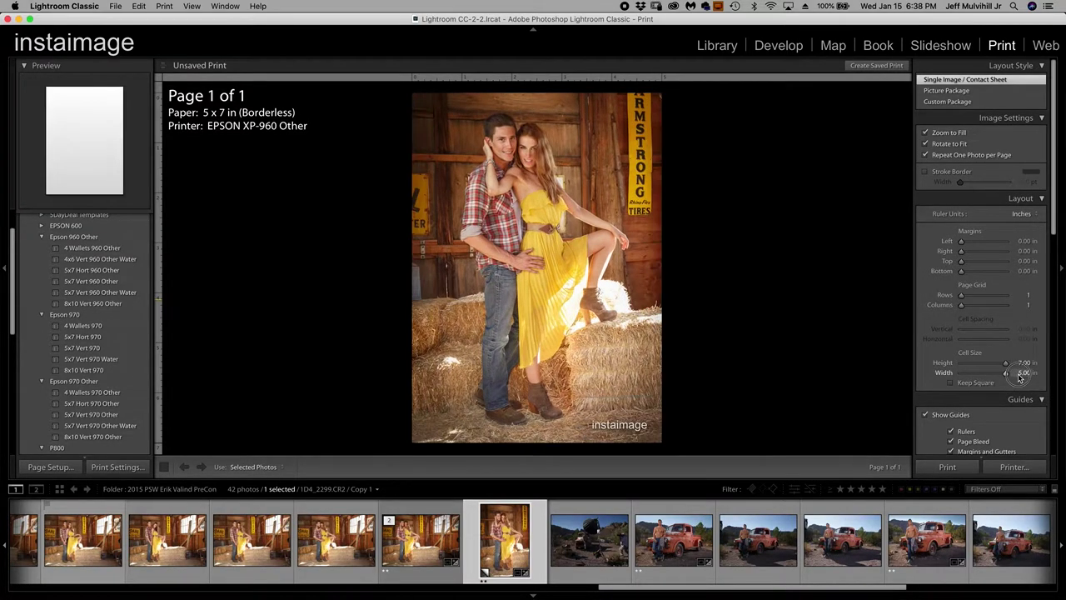
left_click_drag(595, 286, 603, 258)
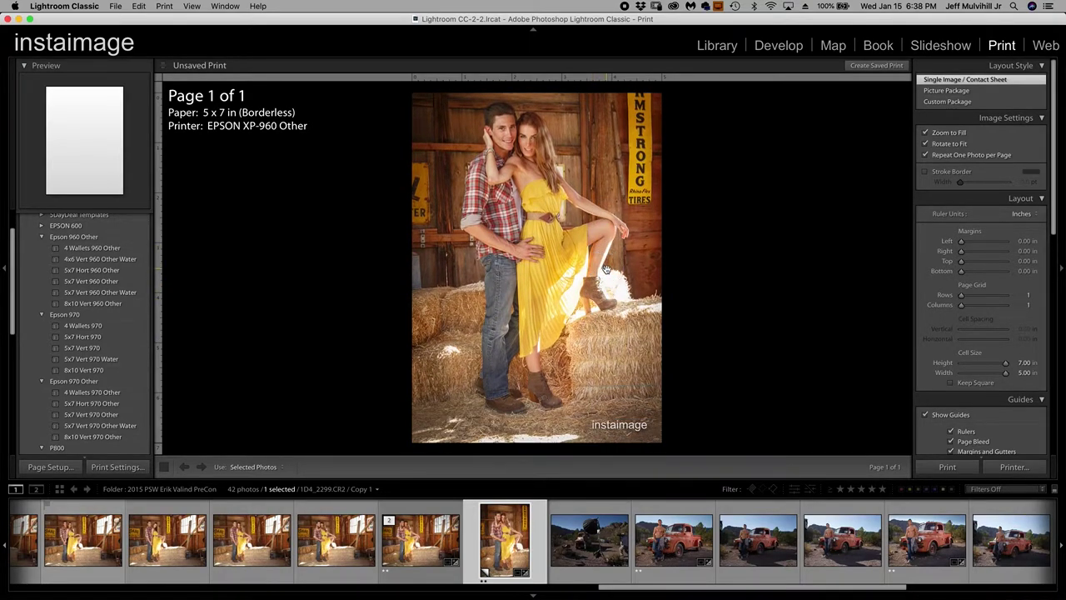
left_click_drag(605, 254, 603, 245)
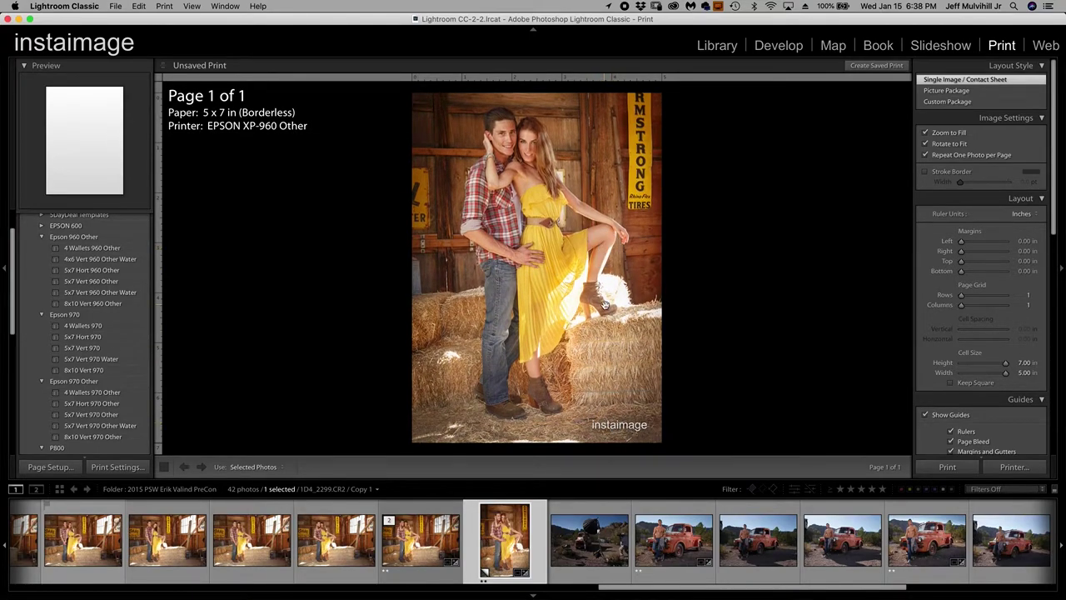
Preview the Picture Package and Custom Package layout styles, then return to Single Image / Contact Sheet
scroll(1009, 159, "up", 2)
left_click(968, 93)
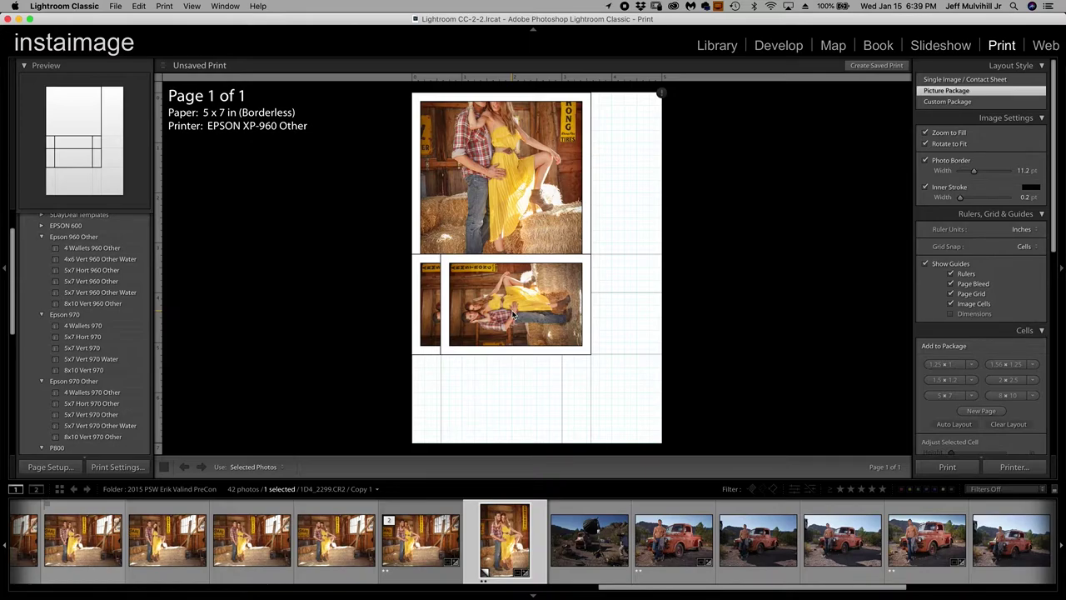
left_click(956, 102)
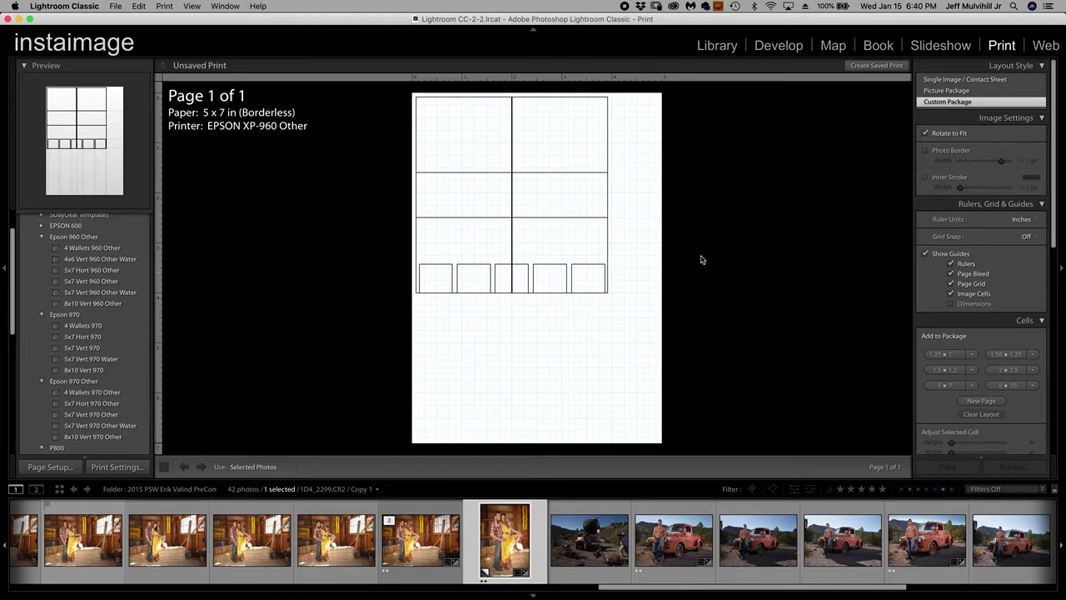
scroll(956, 112, "up", 1)
scroll(957, 113, "down", 1)
left_click(947, 80)
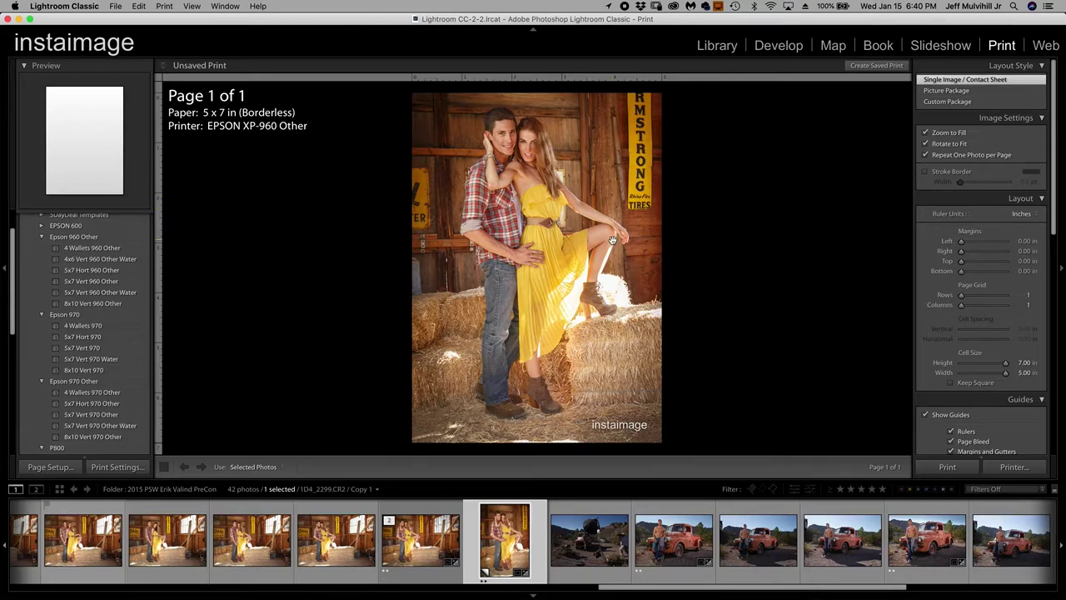
Compare the 5x7 print with Zoom to Fill off and on, leaving the option enabled
left_click(926, 133)
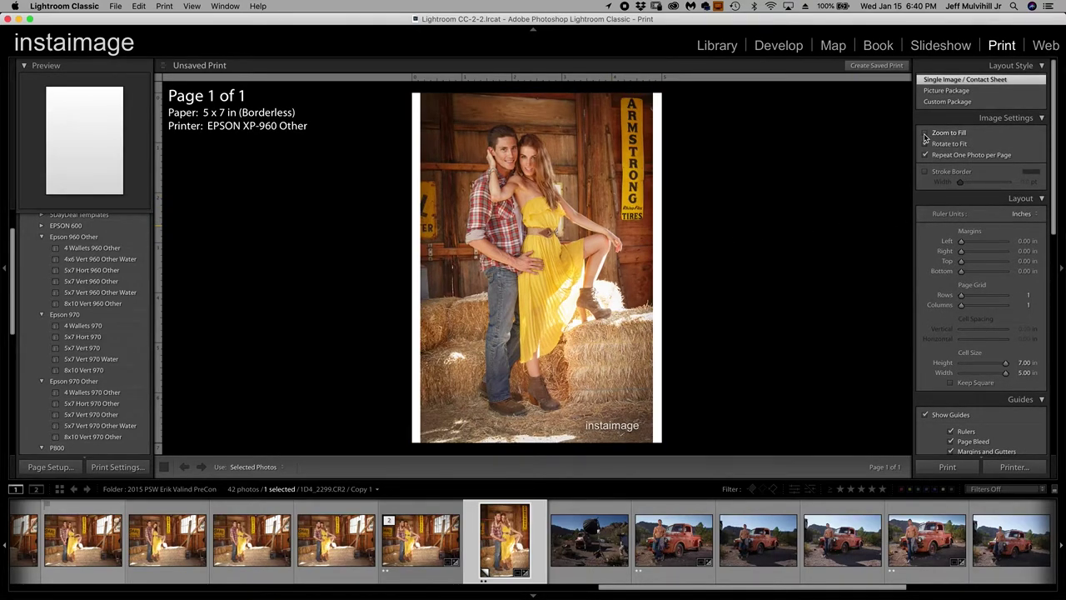
left_click(925, 134)
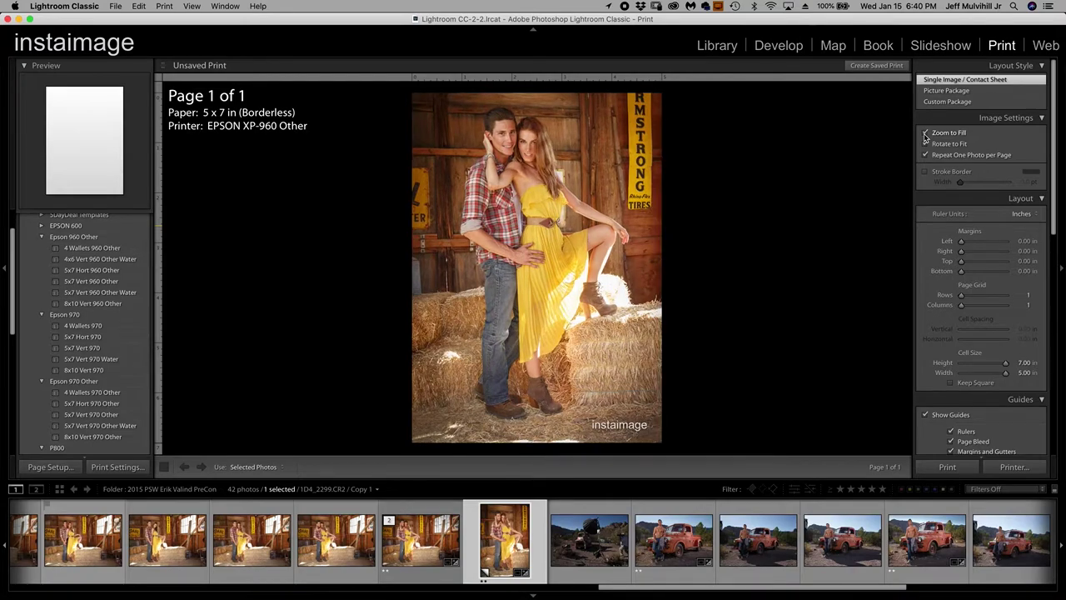
left_click(925, 133)
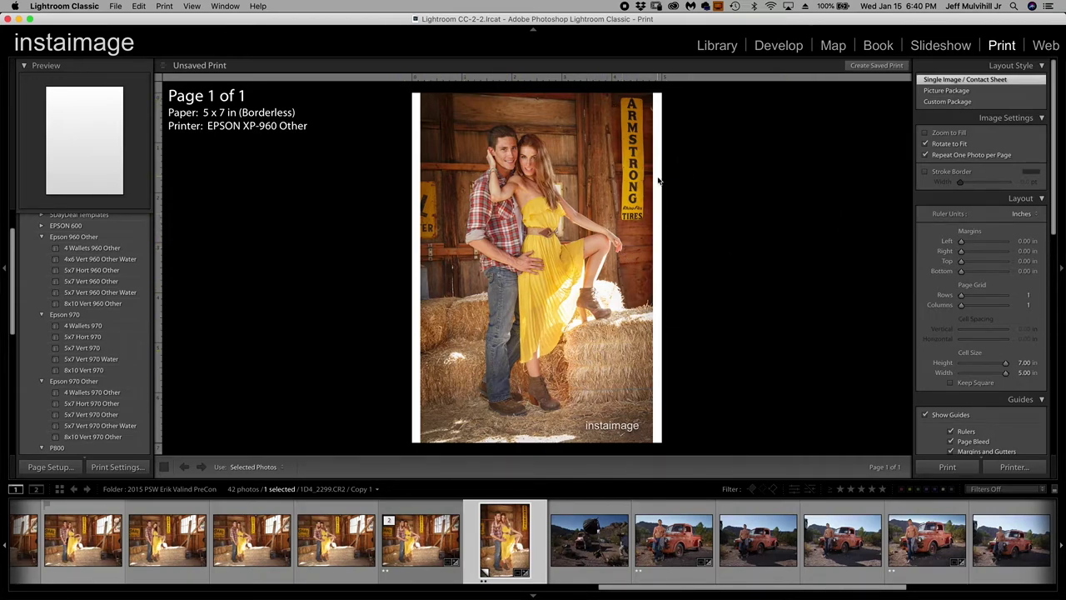
left_click(927, 135)
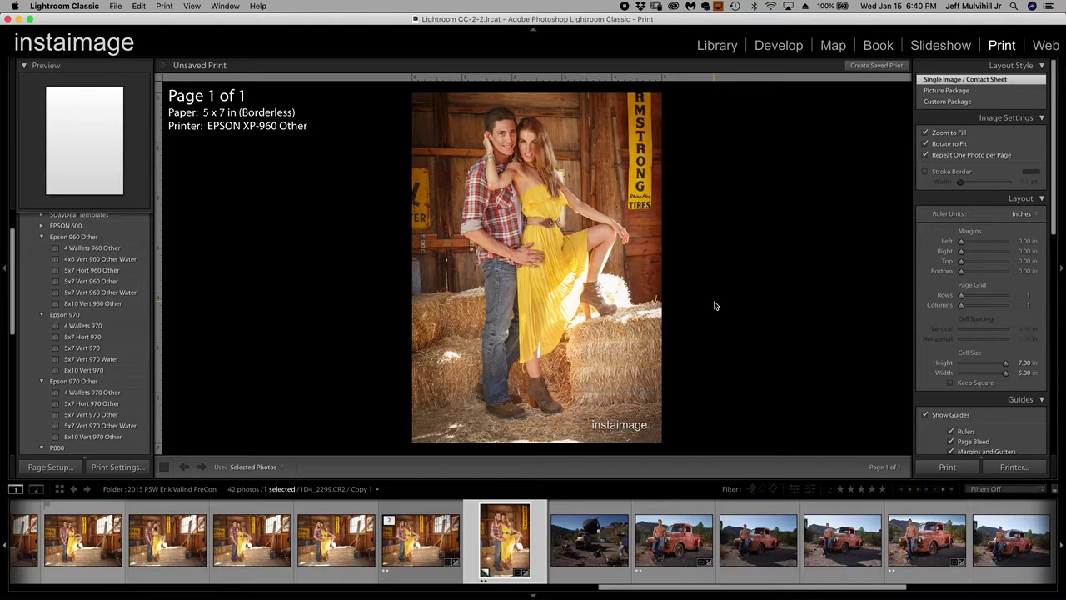
Toggle Repeat One Photo per Page and apply the 4 Wallets 960 Other template to the barn couple photo
left_click(926, 156)
left_click(123, 248)
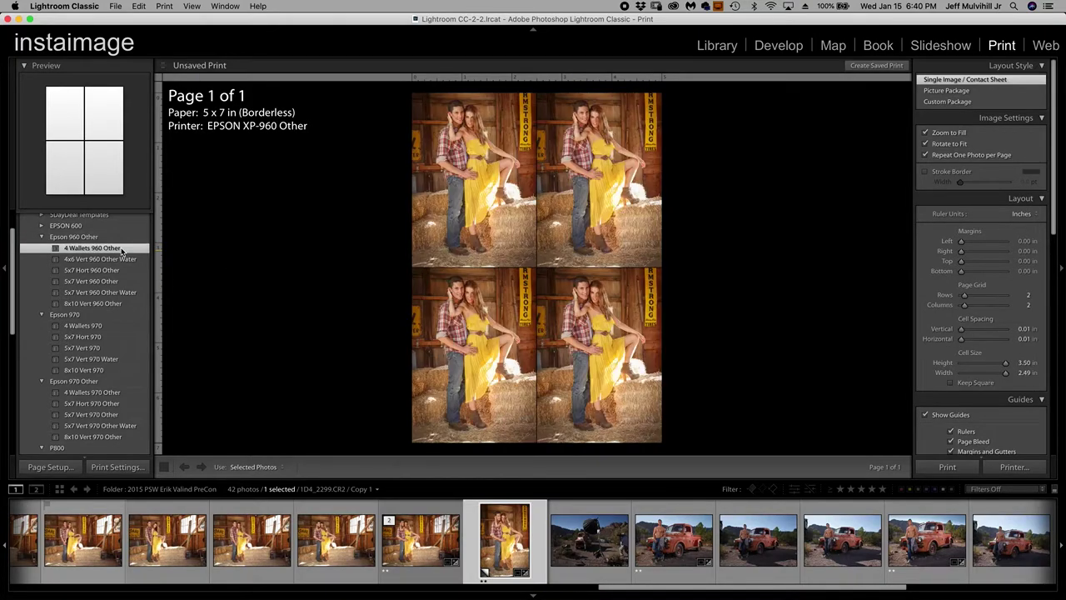
Disable Repeat One Photo per Page and add three neighbouring barn photos to the selection to fill the four wallet cells
left_click(926, 156)
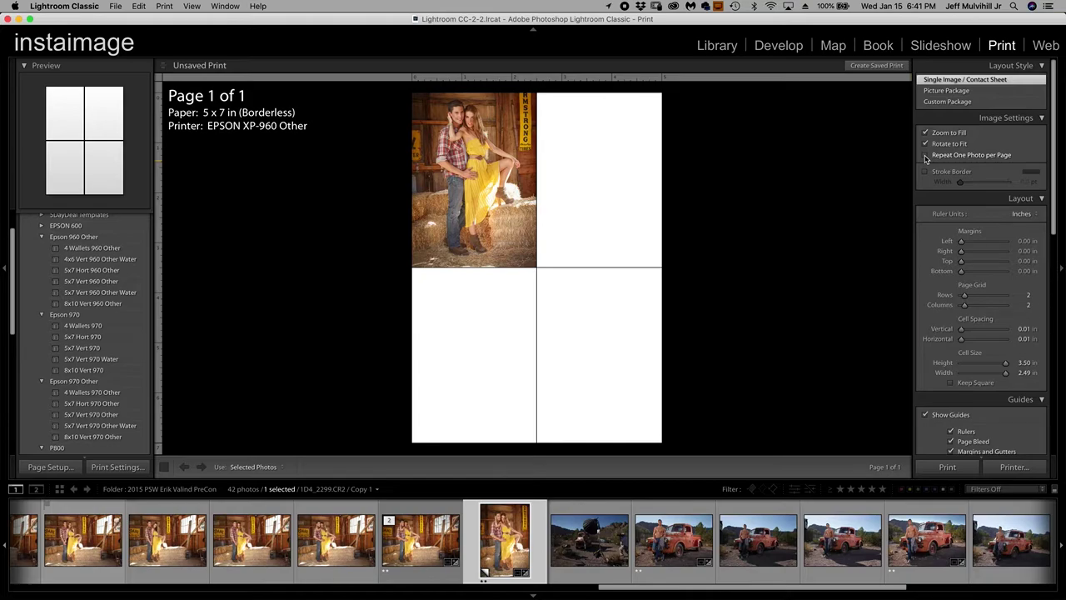
left_click_drag(493, 183, 493, 186)
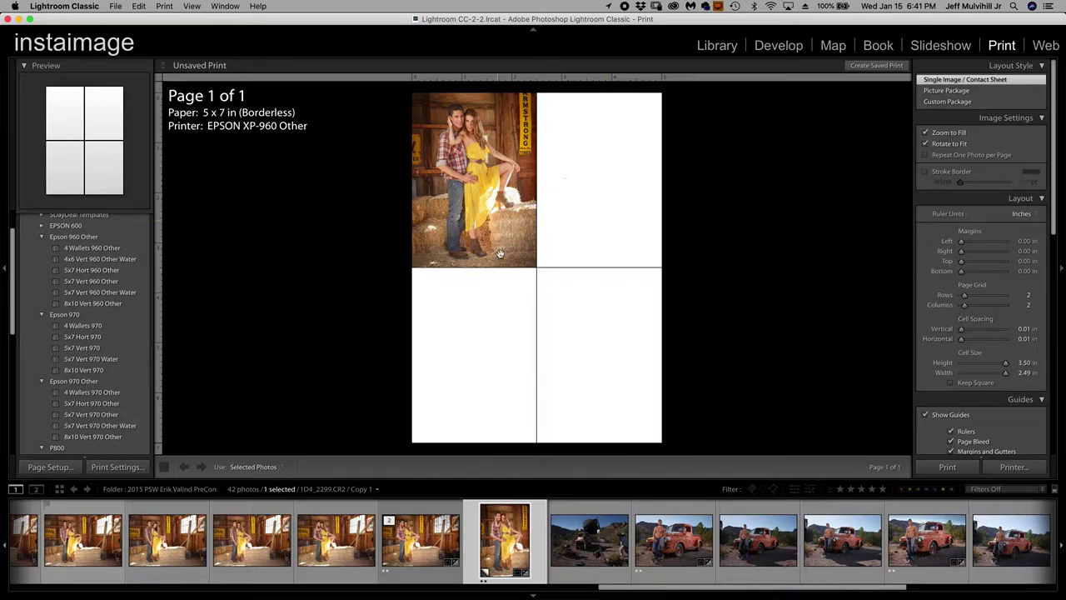
left_click(422, 546, "super")
left_click(340, 546, "super")
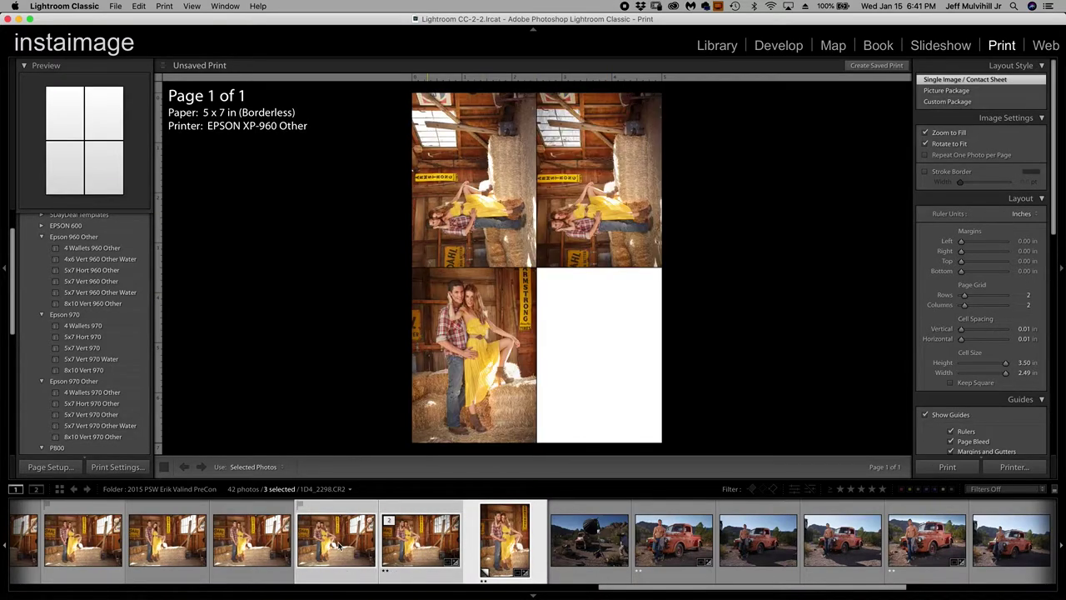
left_click(265, 543, "super")
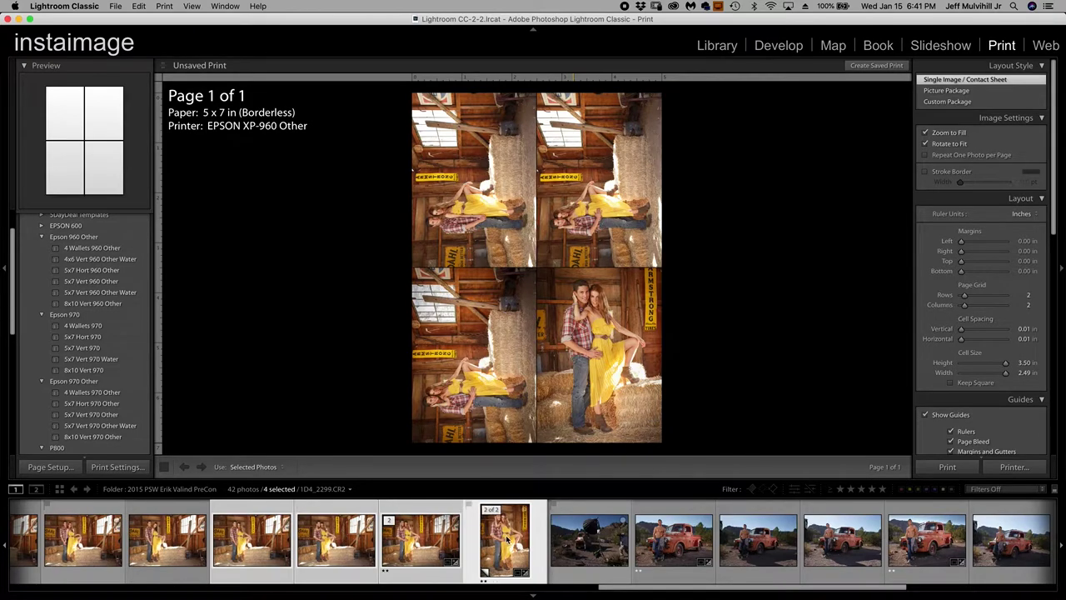
Select only the vertical barn couple photo and enable Repeat One Photo per Page again
left_click(501, 540)
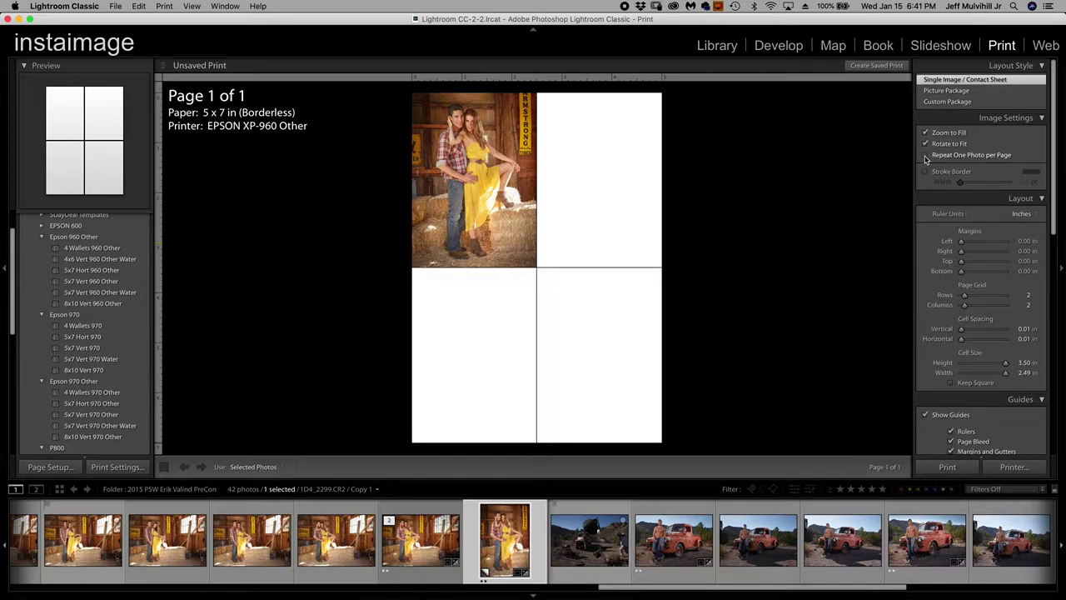
left_click(925, 156)
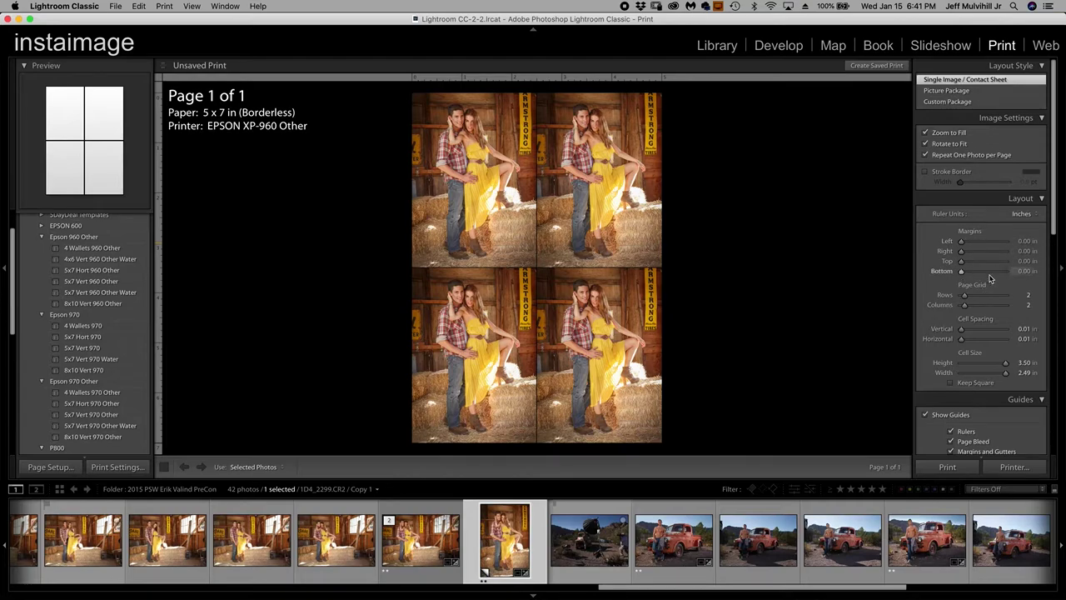
scroll(991, 270, "down", 2)
scroll(990, 278, "up", 2)
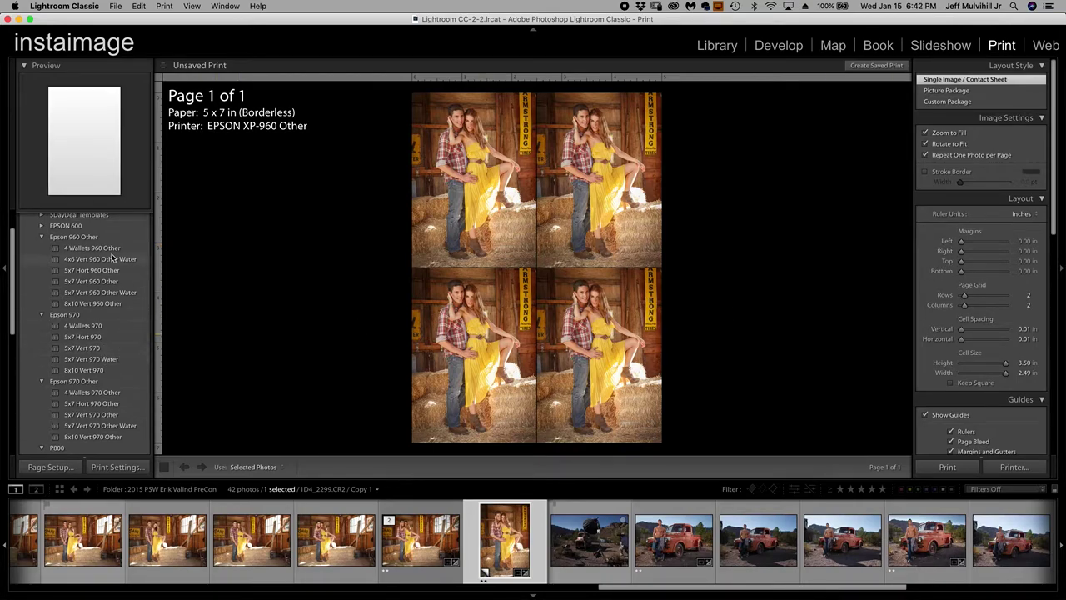
Apply the 5x7 Vert 960 Other template with margins of 0.19 in left, 0.29 in right, 0.12 in top and 0.18 in bottom
left_click(111, 281)
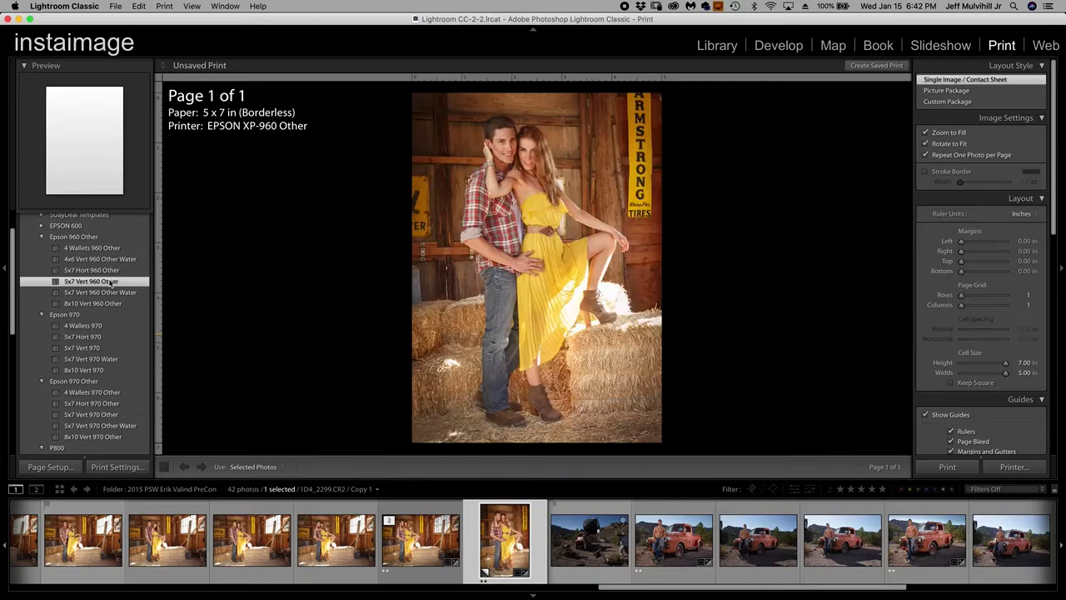
left_click_drag(961, 244, 962, 264)
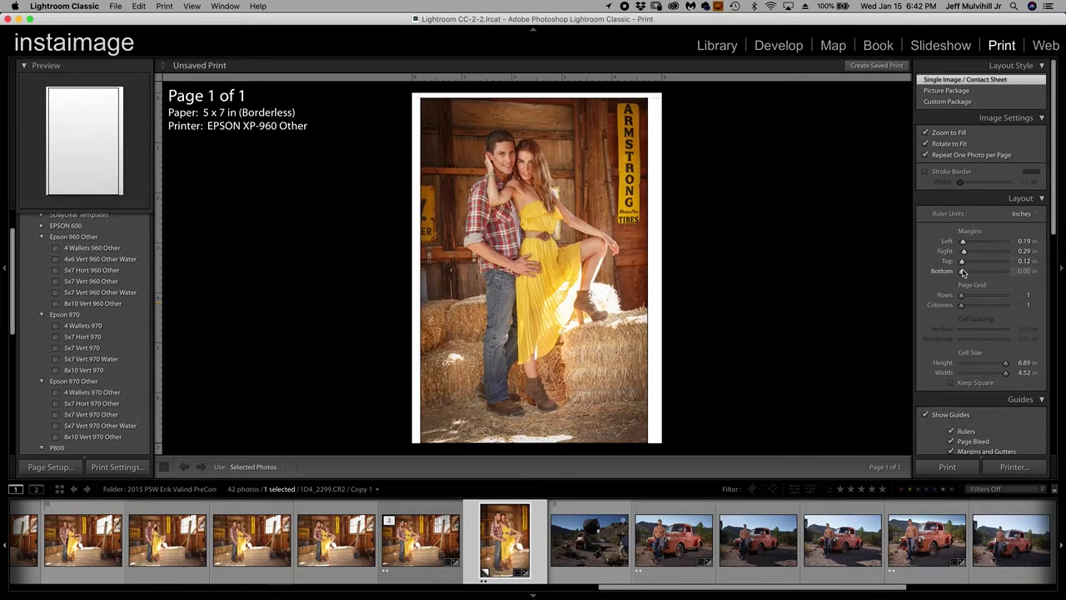
left_click_drag(962, 273, 963, 275)
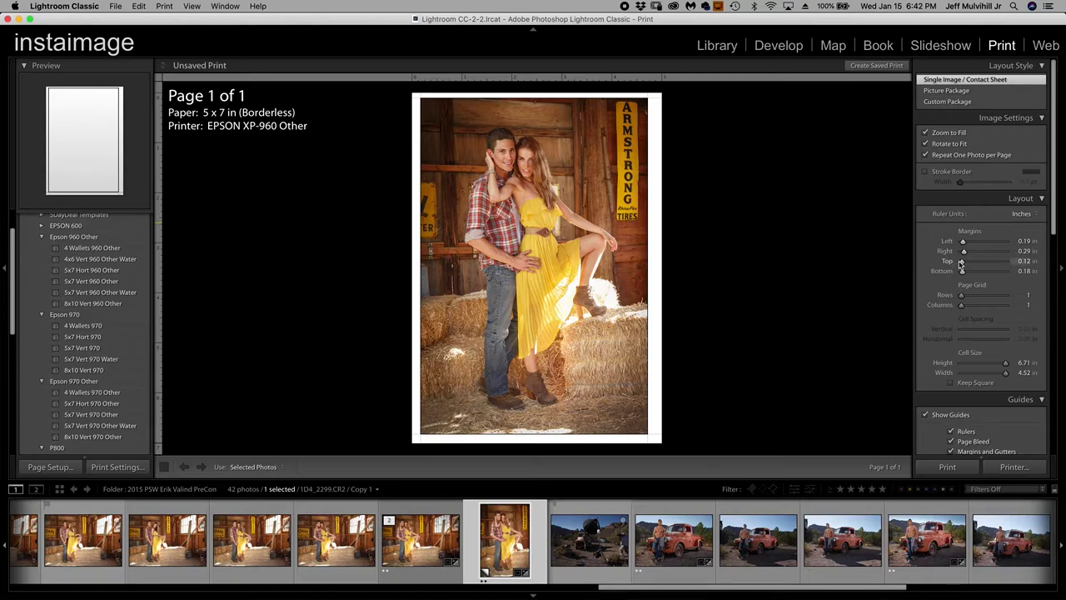
Reset all margins to 0.00 in and reposition the barn couple photo vertically within the 5x7 cell
left_click_drag(962, 265, 933, 242)
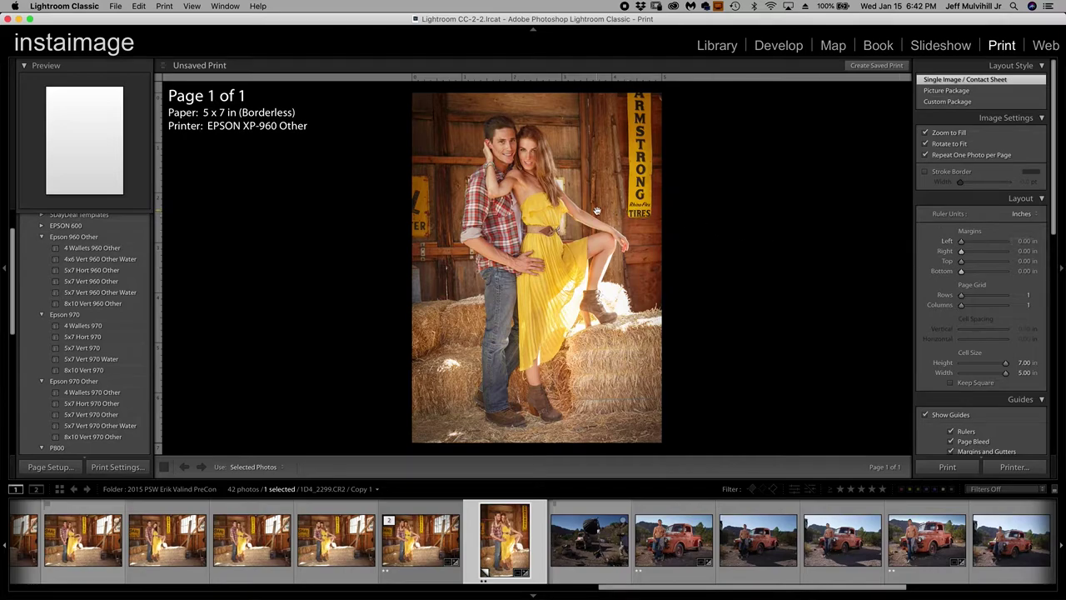
left_click_drag(598, 212, 598, 222)
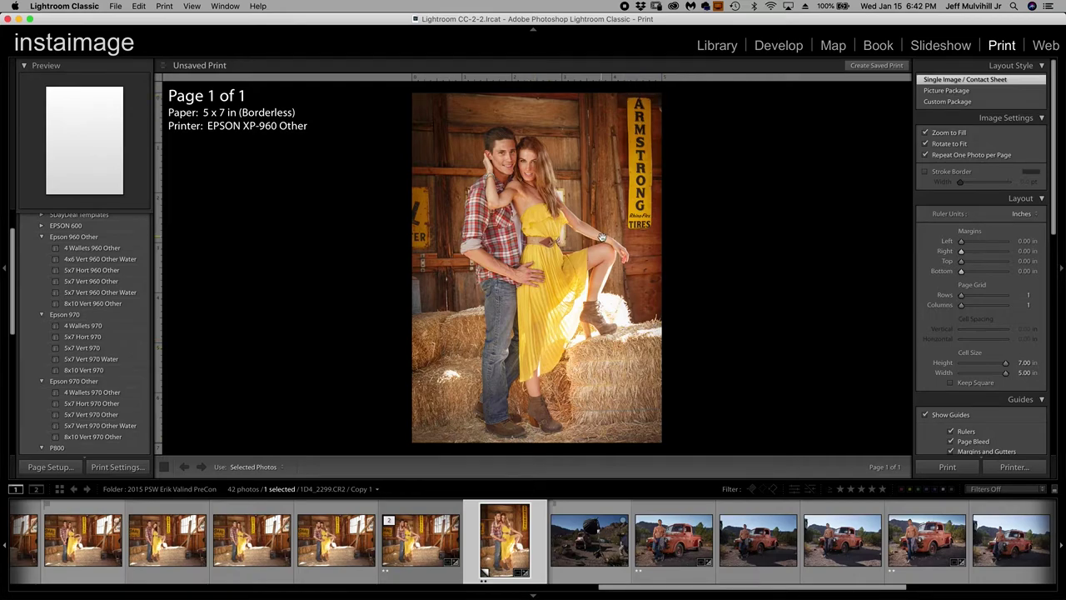
mouse_move(602, 237)
left_mouse_down()
mouse_move(600, 219)
mouse_move(608, 247)
left_mouse_up()
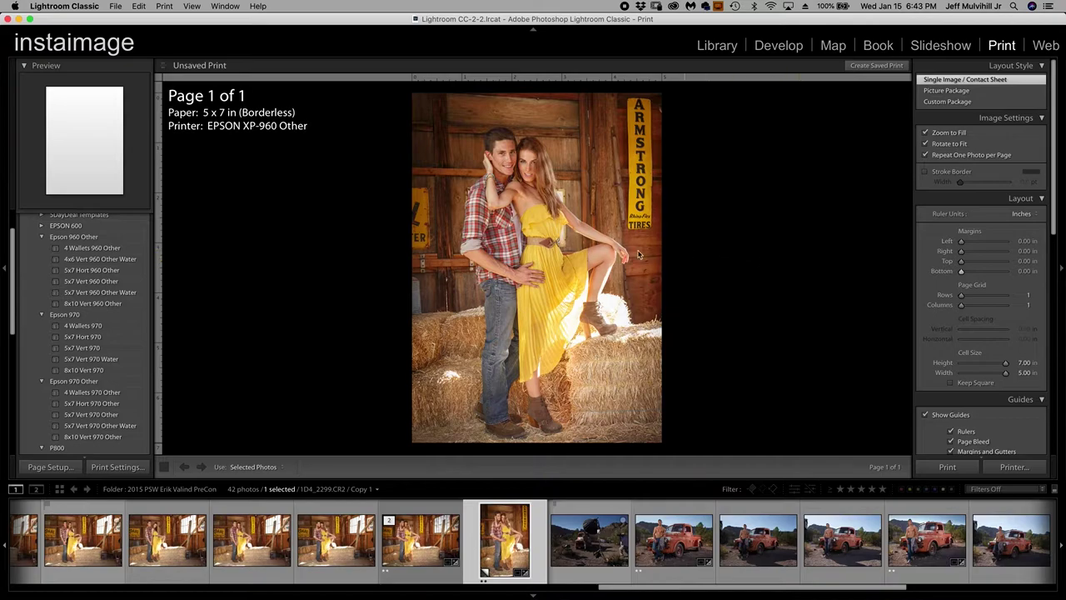
left_click_drag(601, 277, 598, 257)
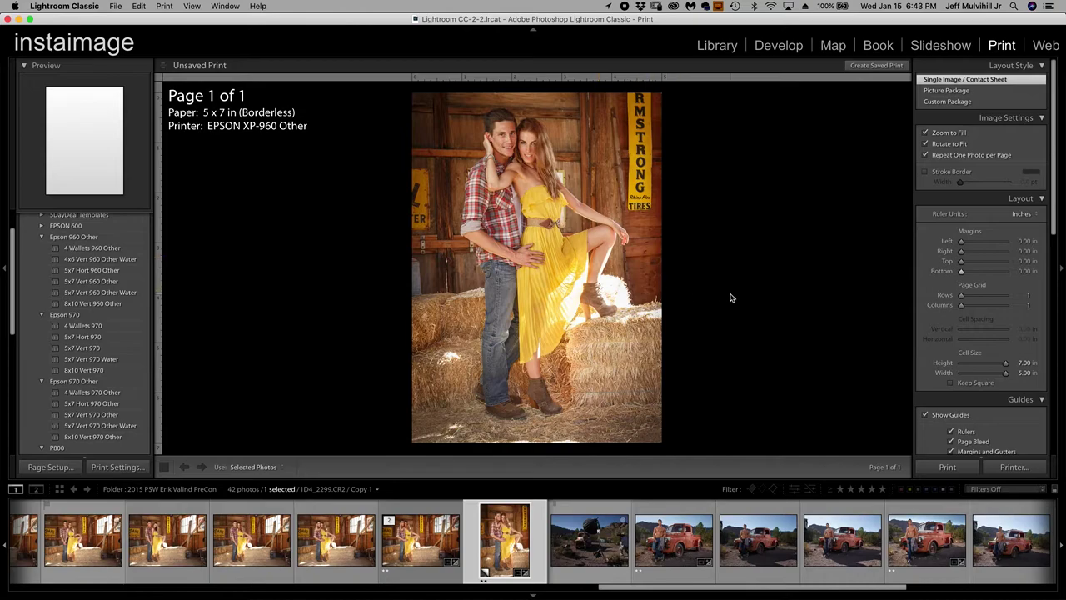
Divide the page into 2 rows with 0.01 in vertical cell spacing and hide the guides
left_click(961, 297)
mouse_move(962, 296)
left_mouse_down()
mouse_move(965, 309)
mouse_move(944, 300)
left_mouse_up()
scroll(992, 319, "down", 2)
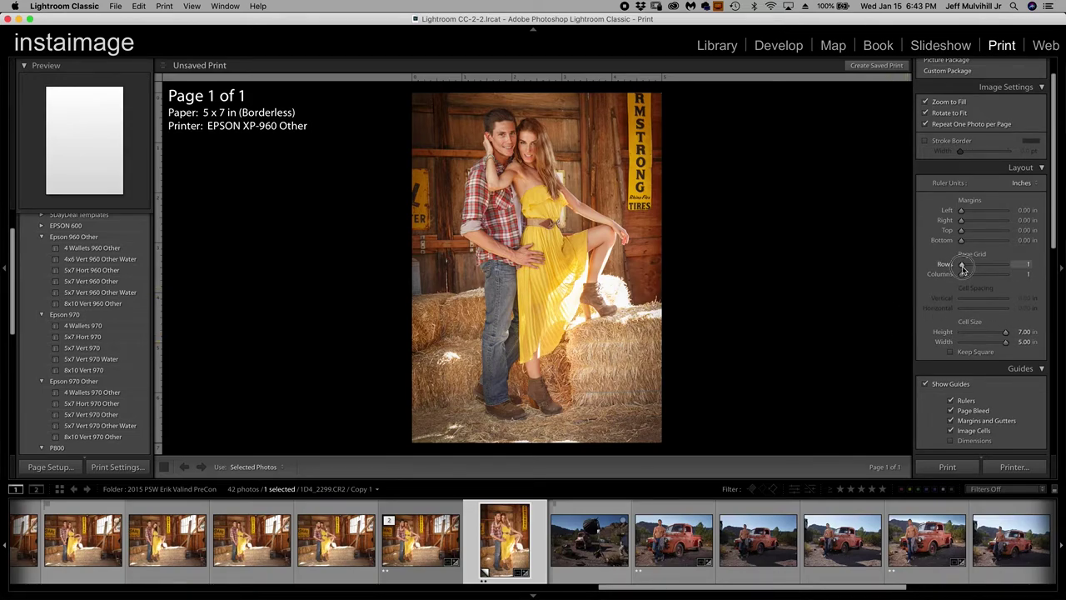
left_click_drag(963, 268, 964, 269)
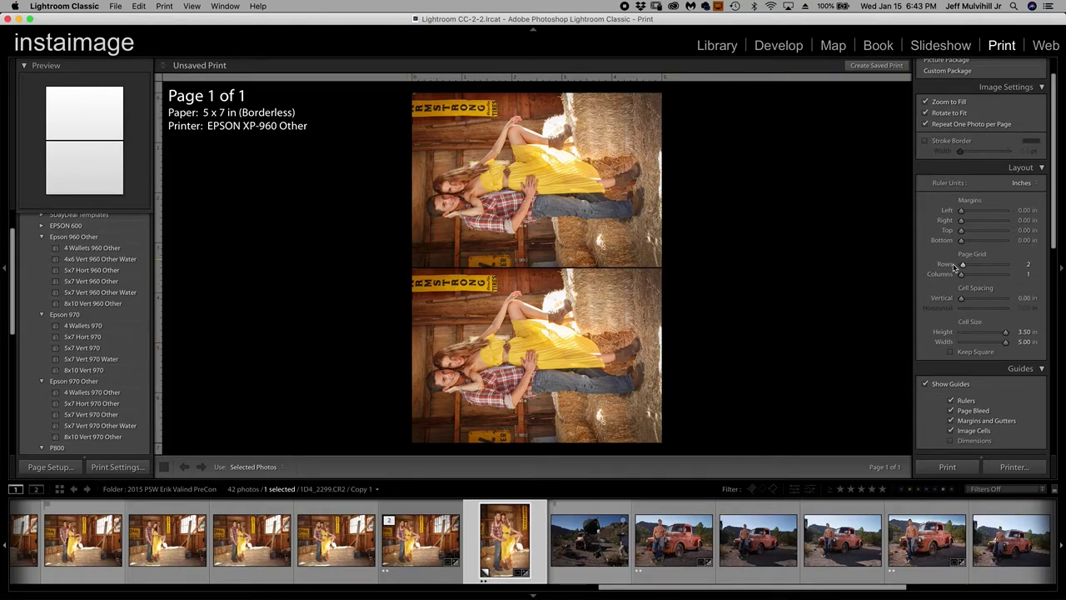
left_click(1023, 299)
type(".01")
key("Return")
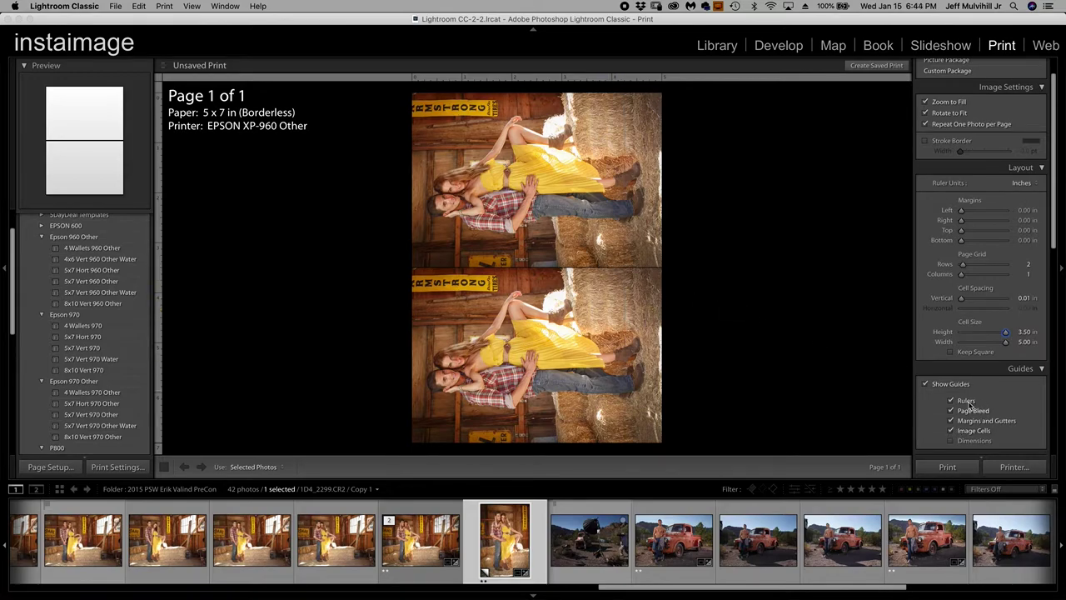
left_click(925, 384)
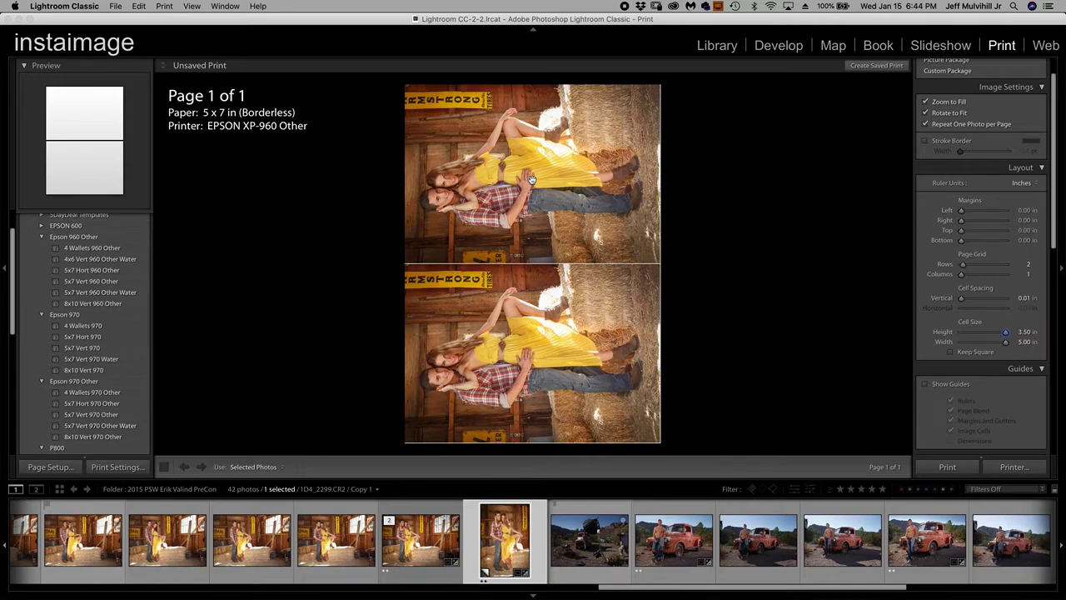
Apply the 5x7 Hort 960 Other template and divide it into 2 columns with 0.01 in horizontal cell spacing
left_click(108, 282)
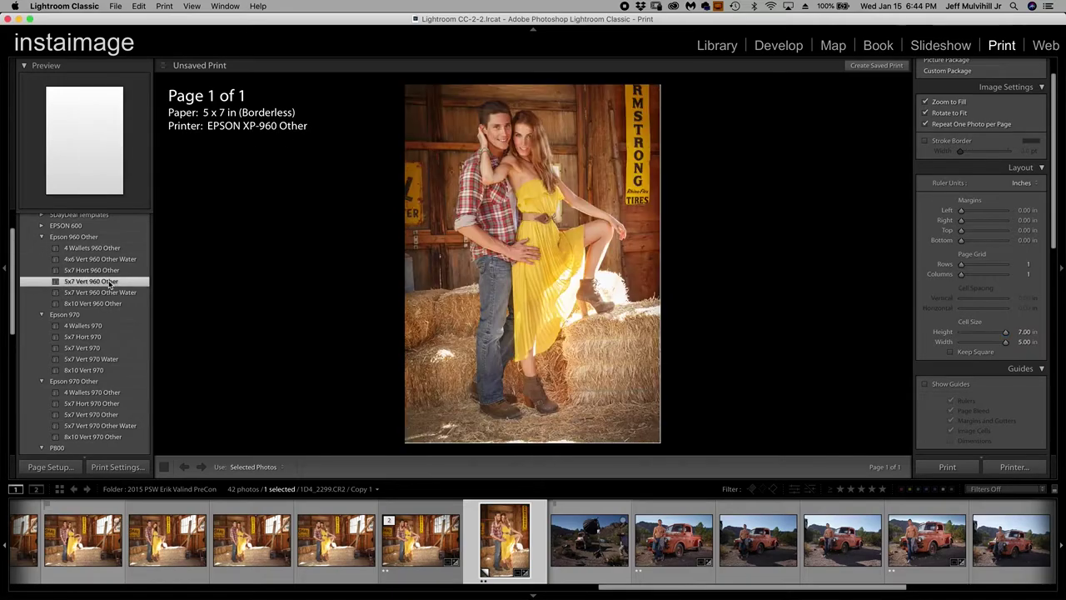
left_click(106, 270)
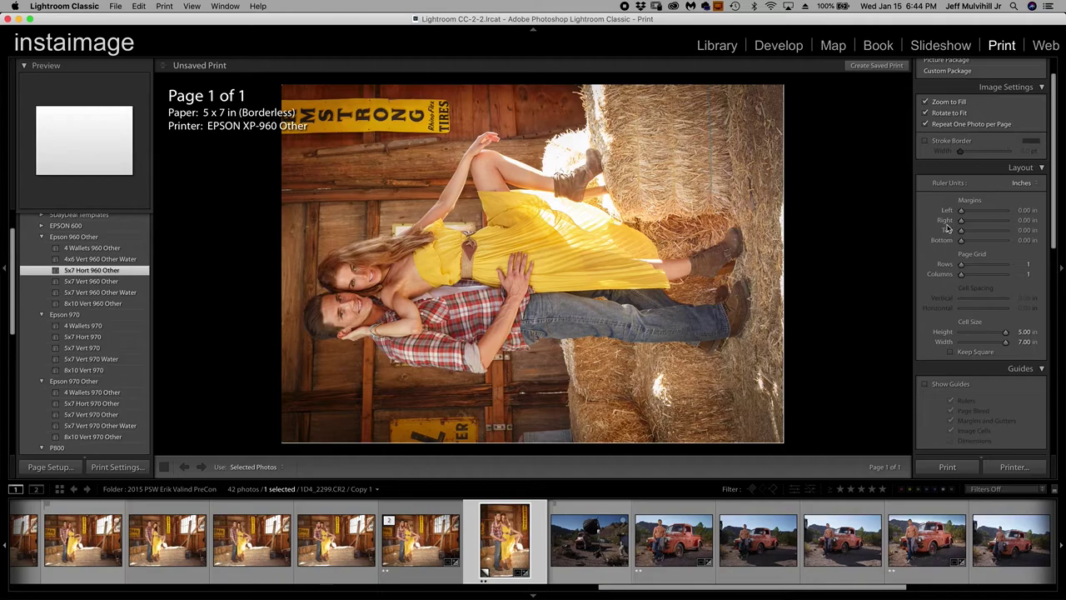
left_click_drag(961, 274, 965, 274)
left_click(1023, 308)
type(".01")
key("Return")
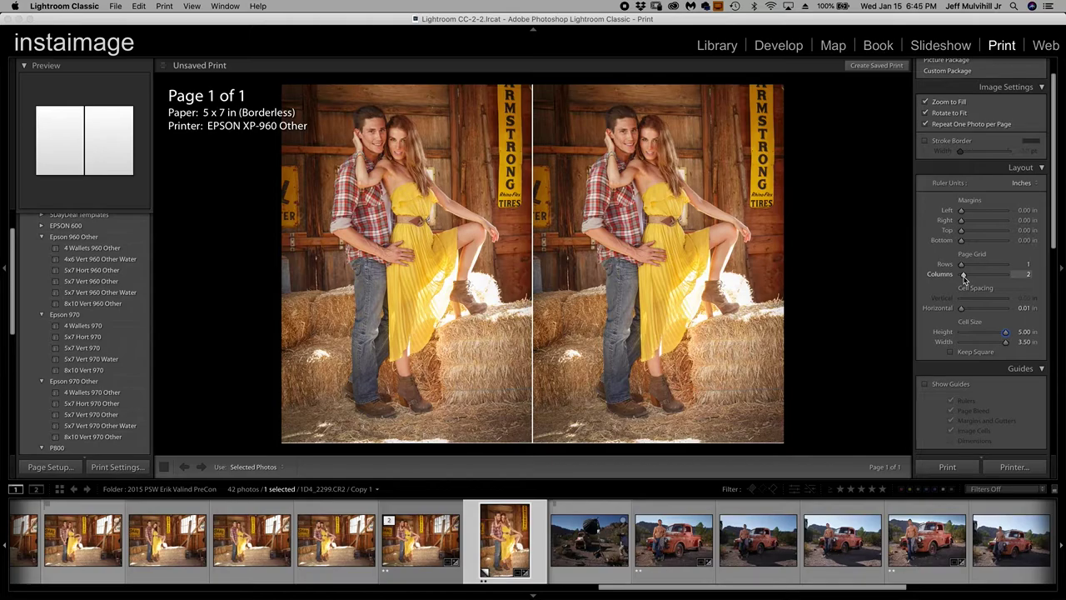
Replace the two-column layout with the 5x7 Vert 960 Other template and show the guides again
left_click_drag(963, 277, 946, 275)
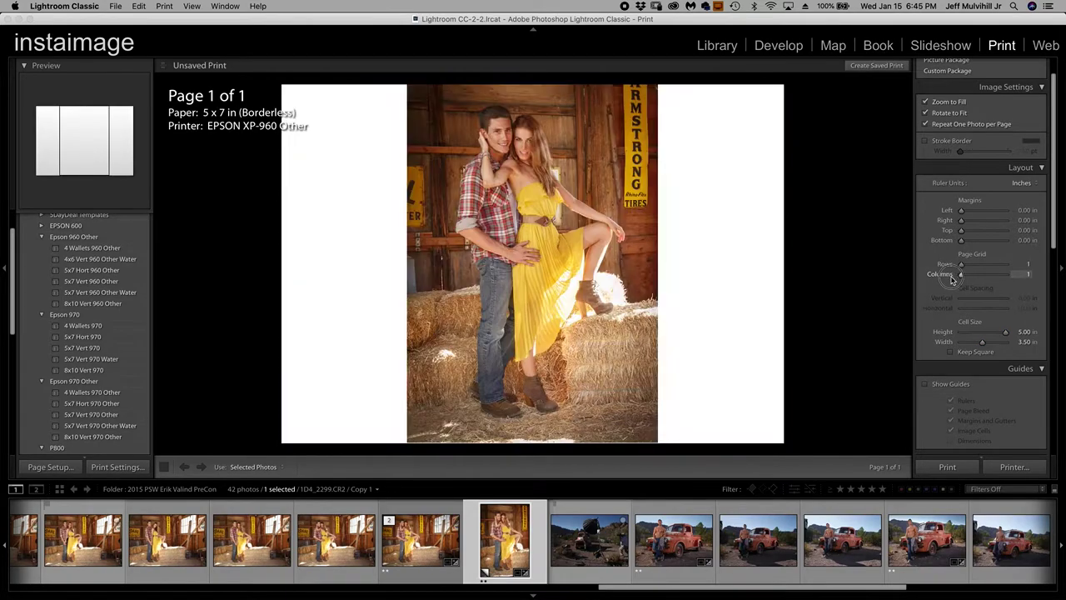
left_click(96, 281)
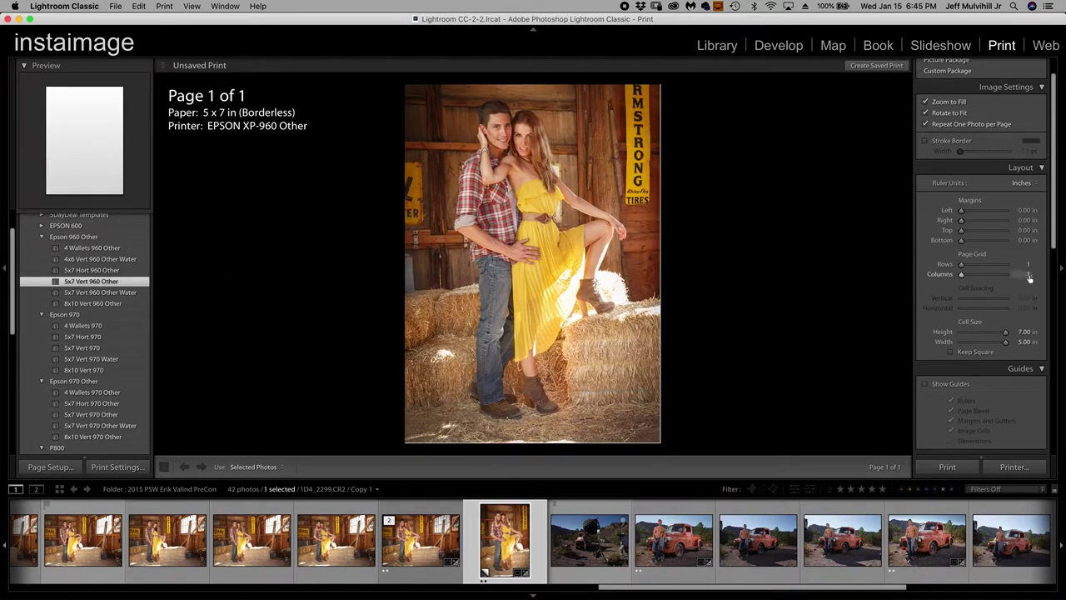
scroll(1029, 278, "down", 2)
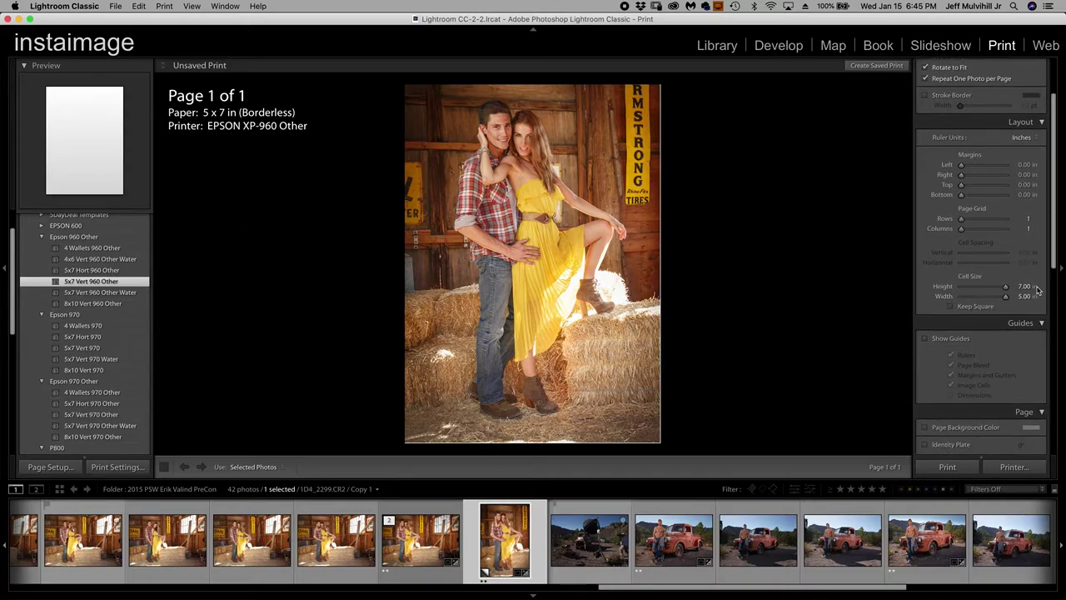
scroll(1010, 270, "down", 1)
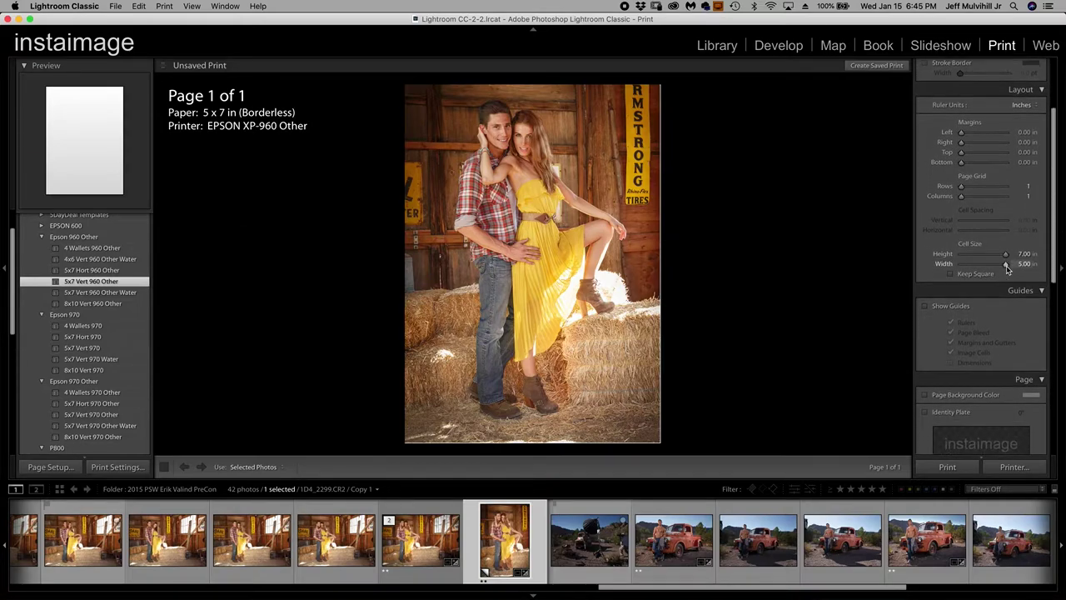
left_click(925, 306)
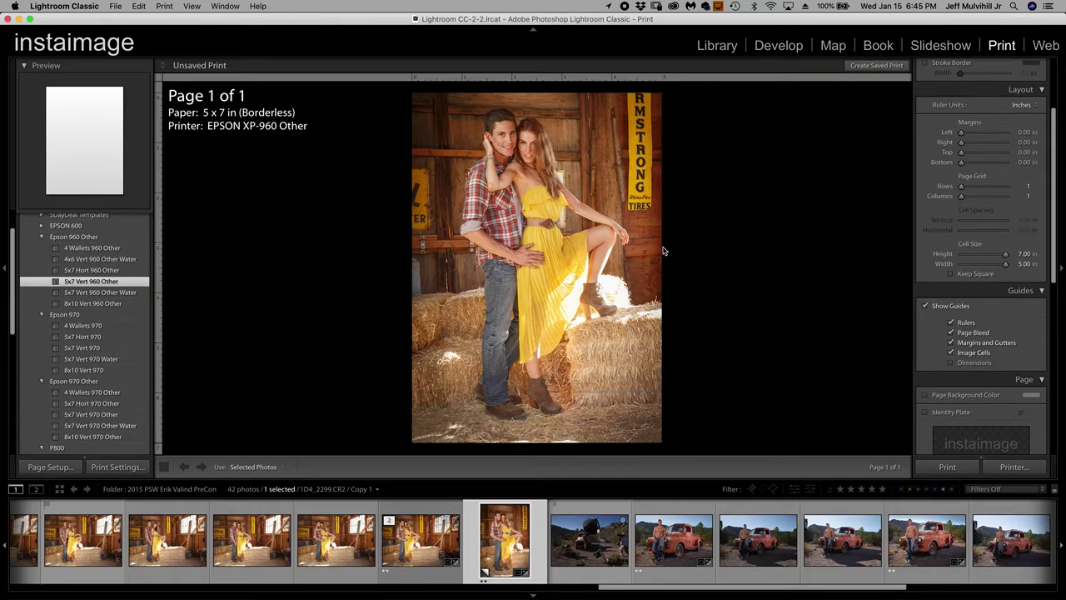
Preview a white workspace background around the print page, then return it to black
right_click(767, 267)
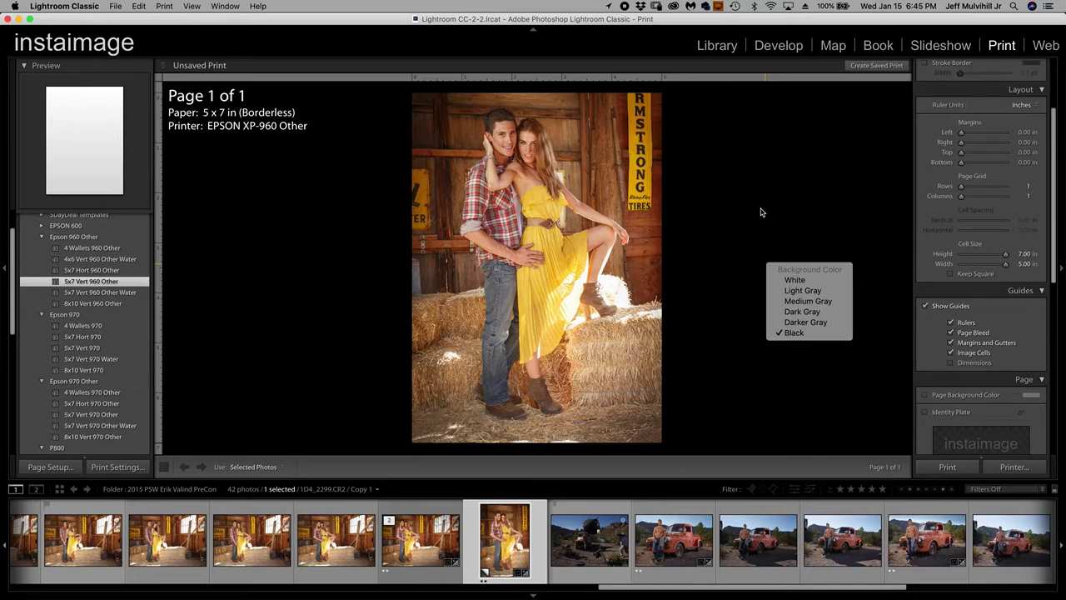
right_click(798, 186)
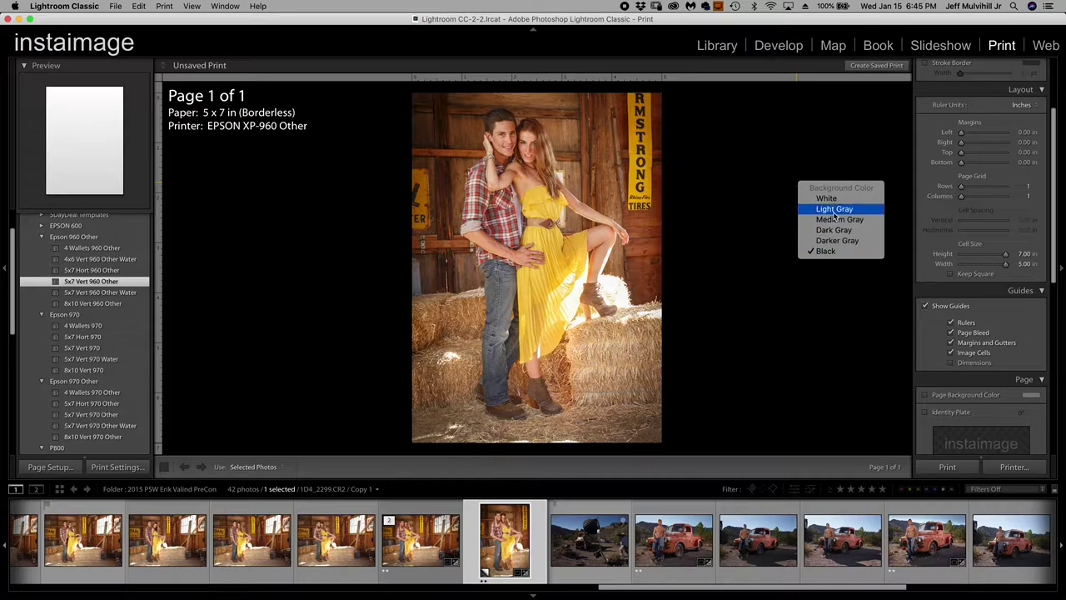
left_click(828, 198)
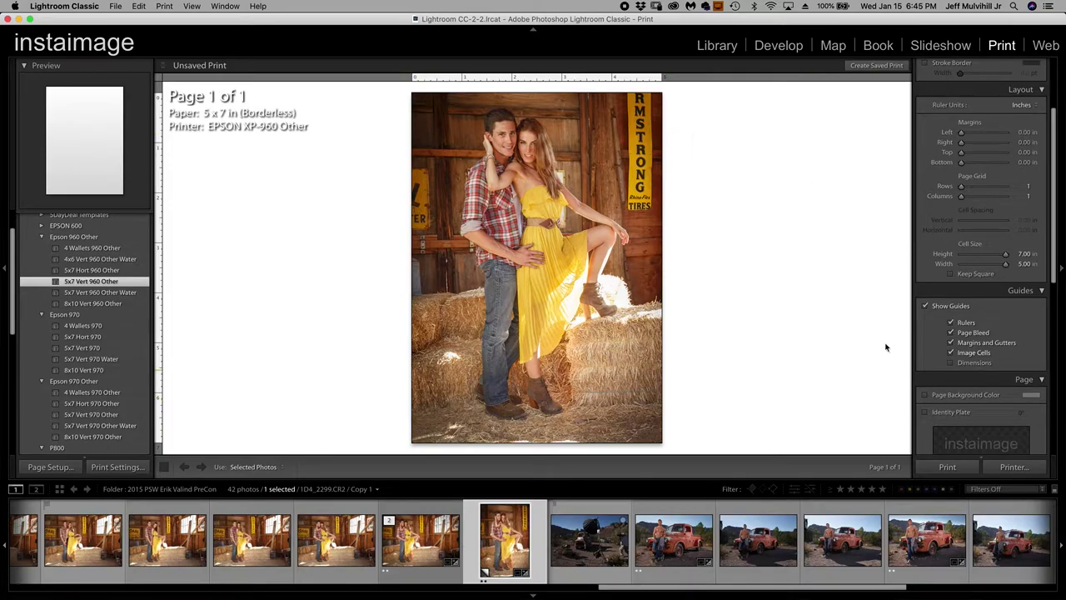
right_click(723, 261)
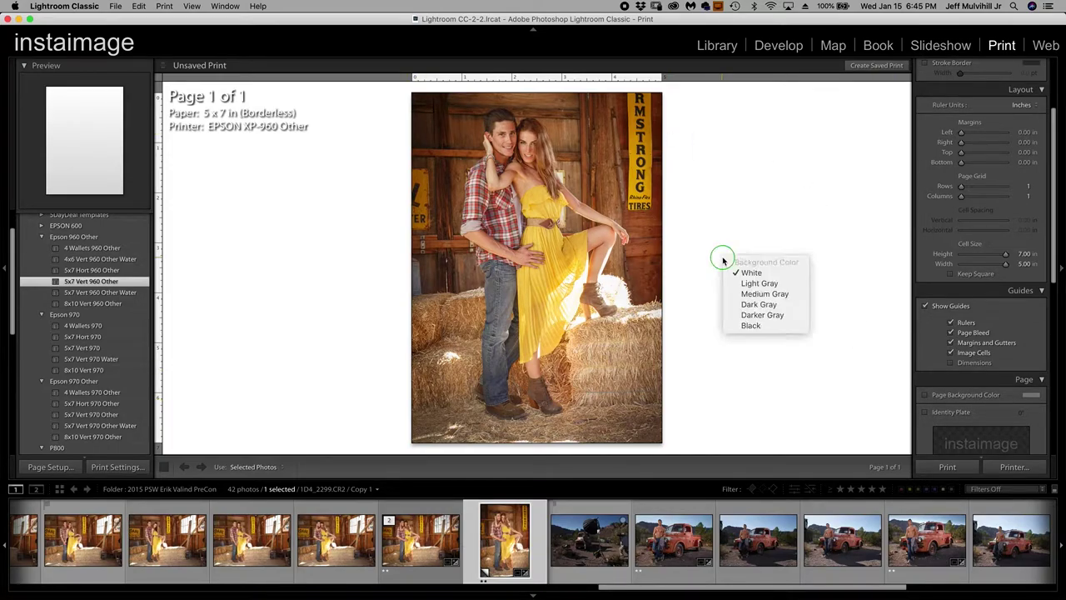
left_click(760, 326)
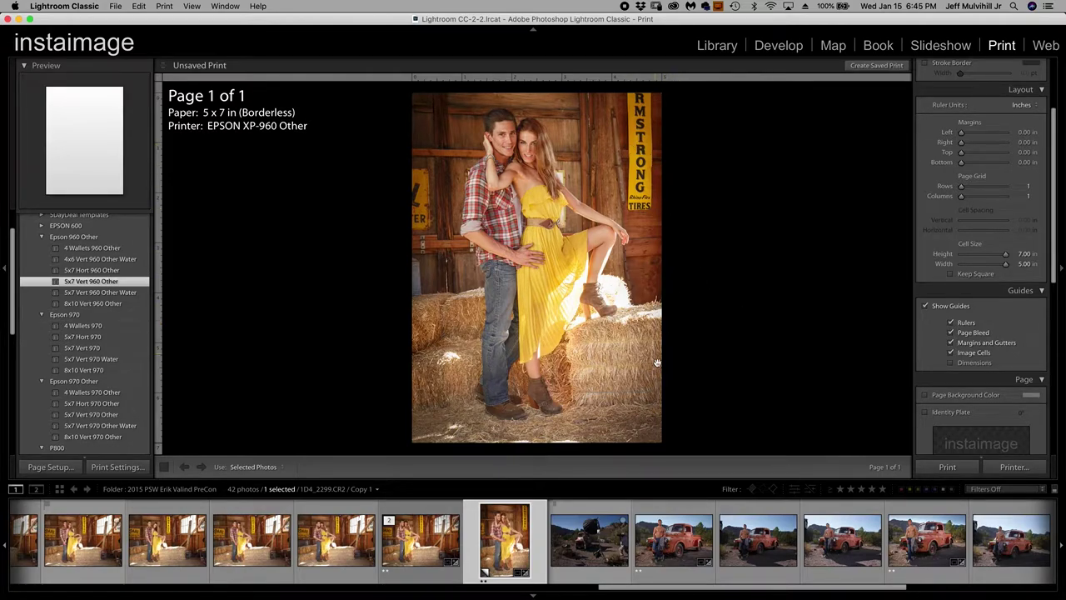
Toggle the Dimensions guide on and back off
left_click(951, 364)
left_click(951, 364)
Enable a white Page Background Color and set the right margin to 0.30 in
scroll(958, 304, "down", 3)
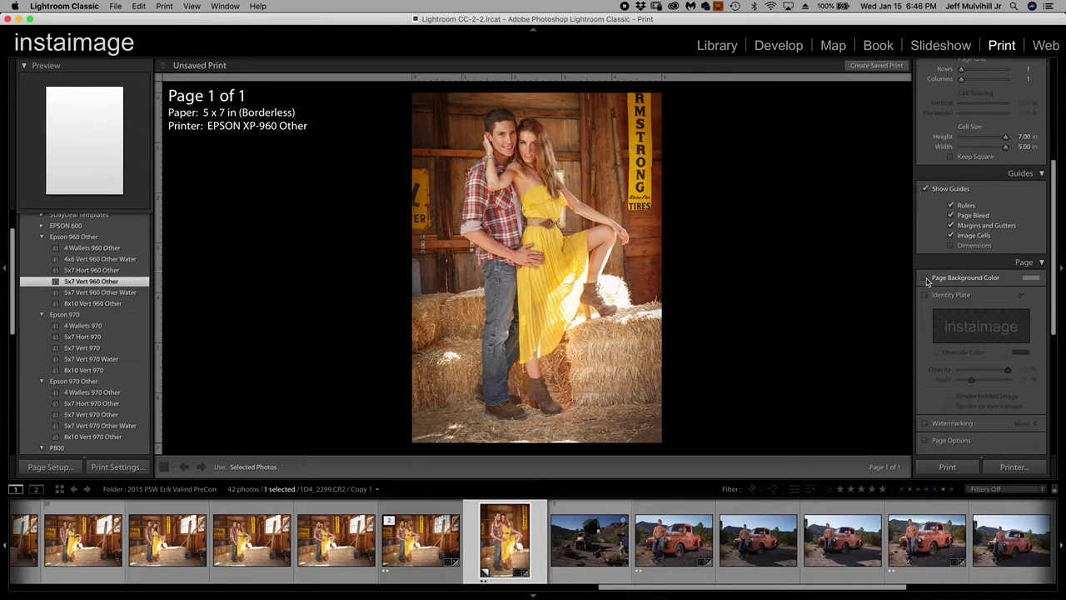
left_click(926, 278)
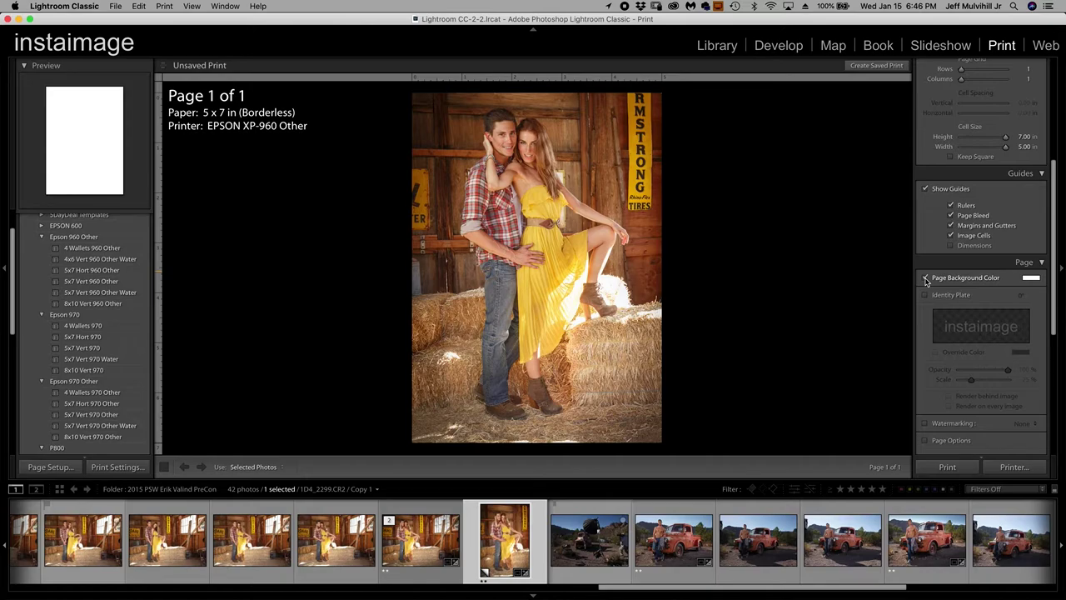
scroll(928, 279, "up", 6)
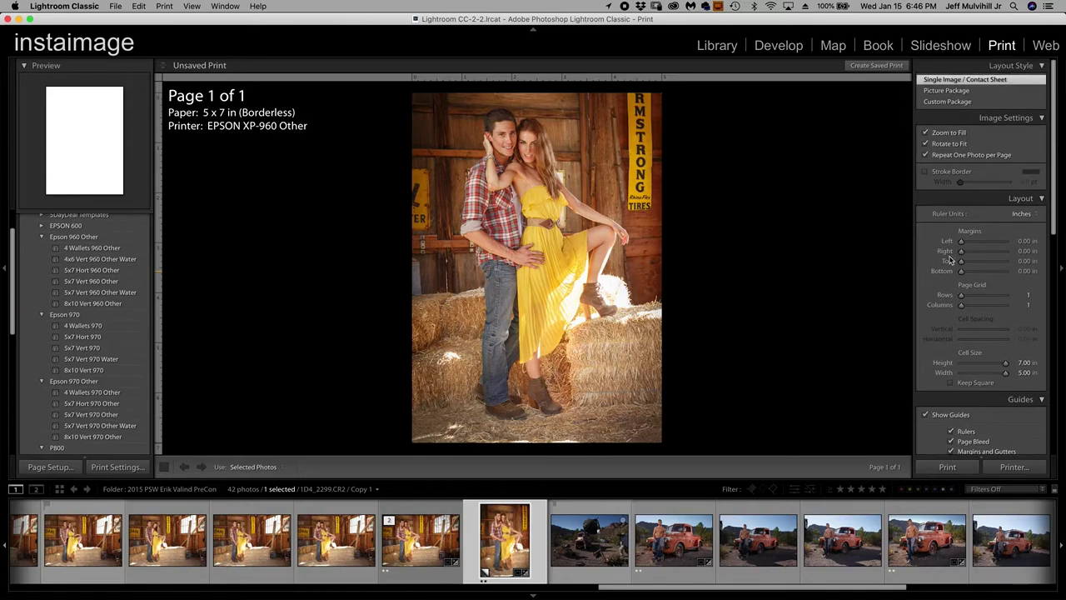
left_click_drag(961, 252, 965, 252)
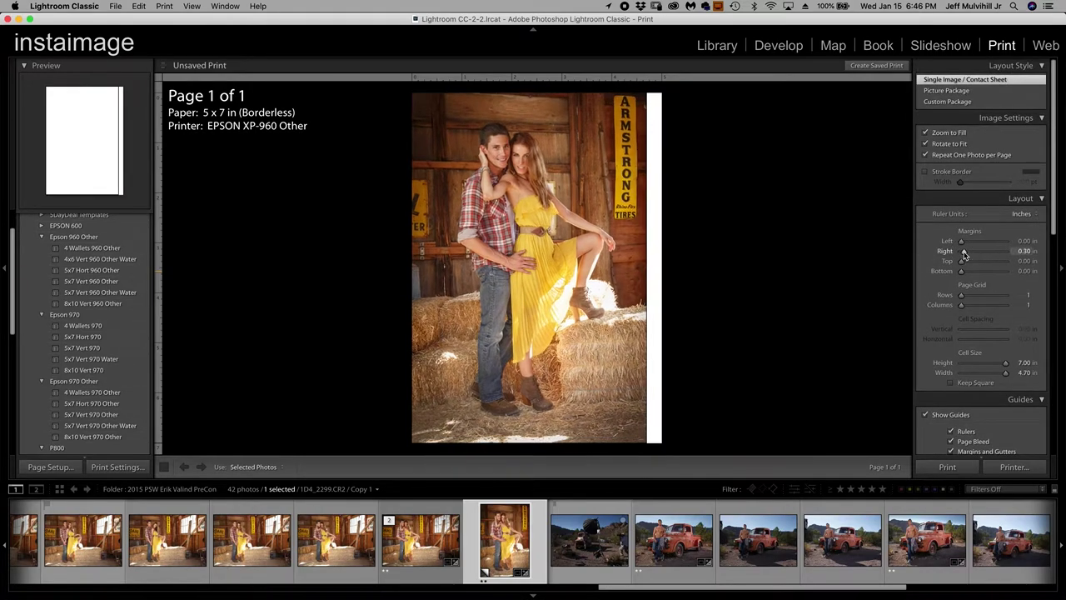
Preview purple and desaturated gray as the Page Background Color, then return it to white
scroll(984, 368, "down", 1)
scroll(985, 368, "down", 8)
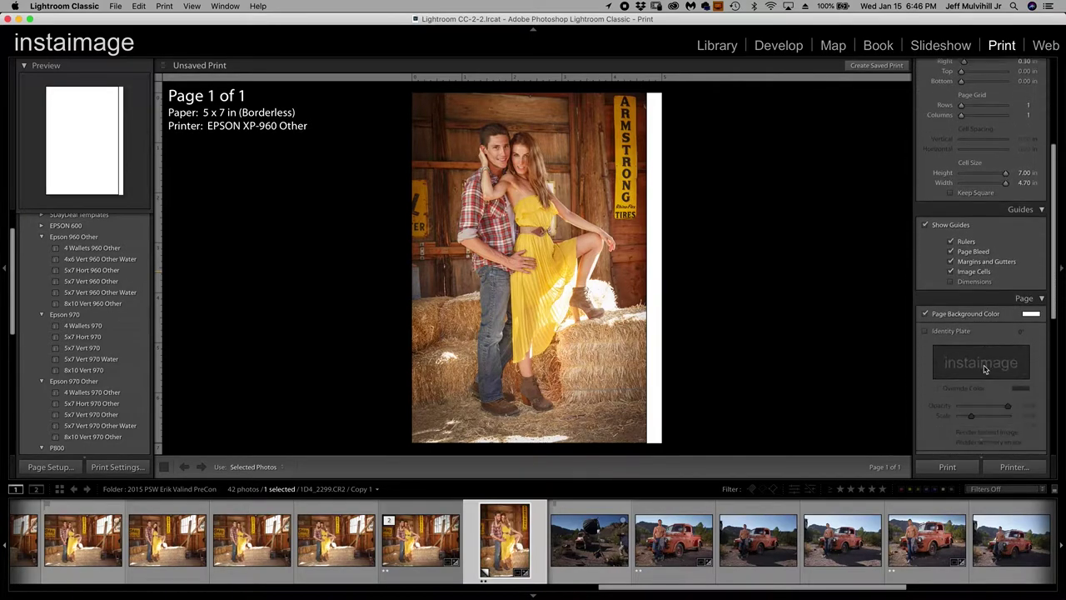
left_click(1033, 266)
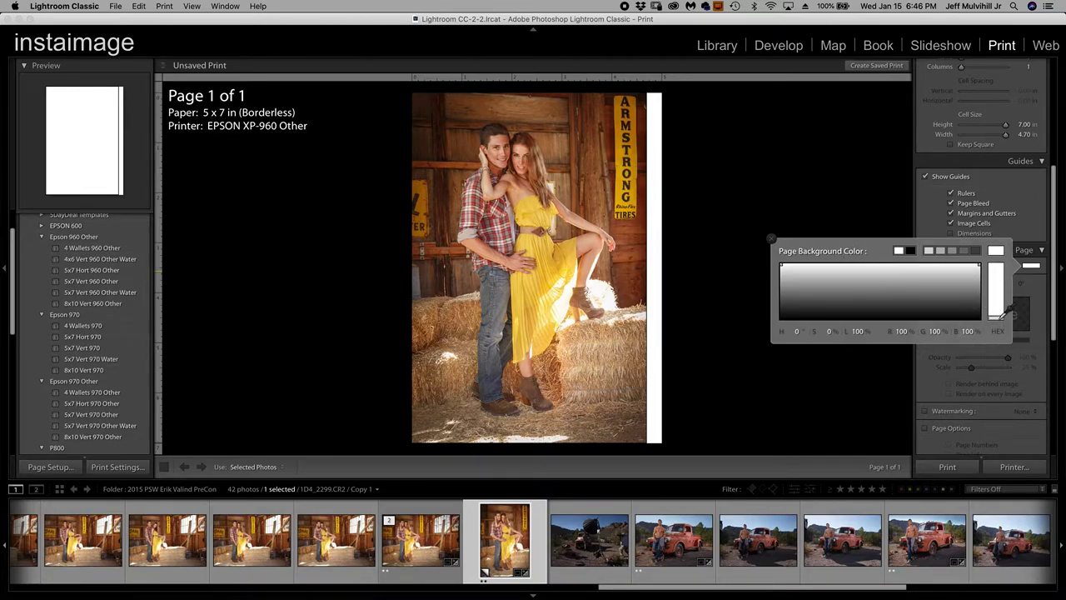
left_click_drag(1002, 308, 998, 263)
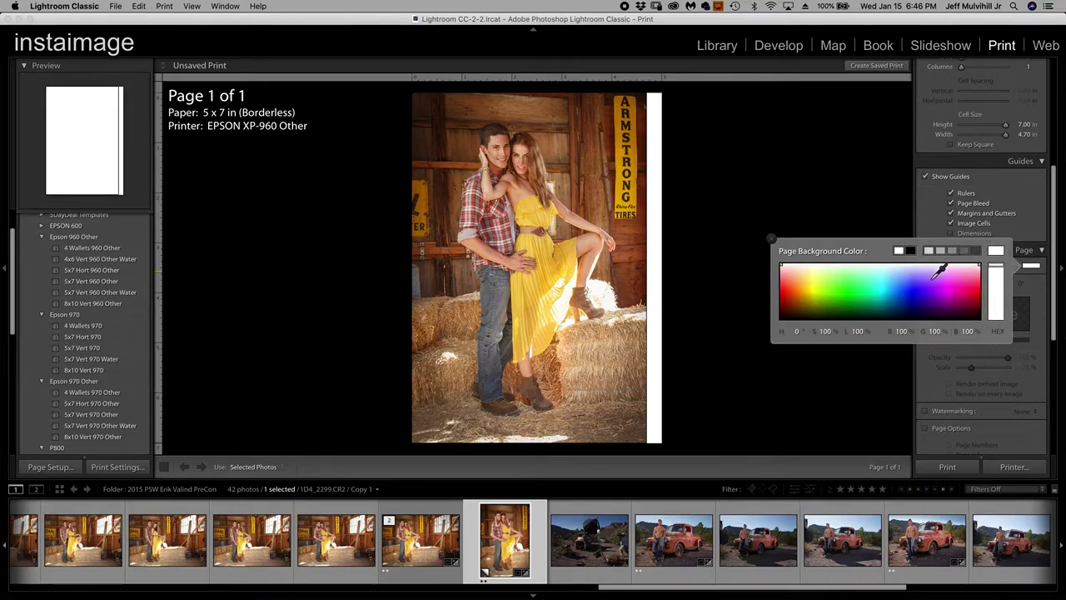
left_click(934, 277)
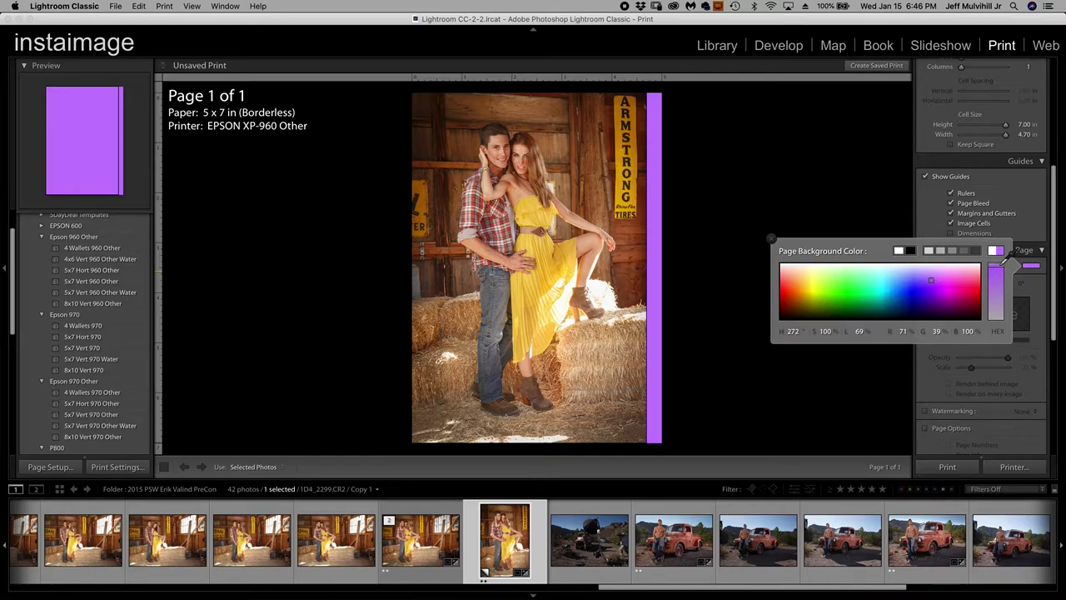
left_click_drag(996, 266, 1000, 333)
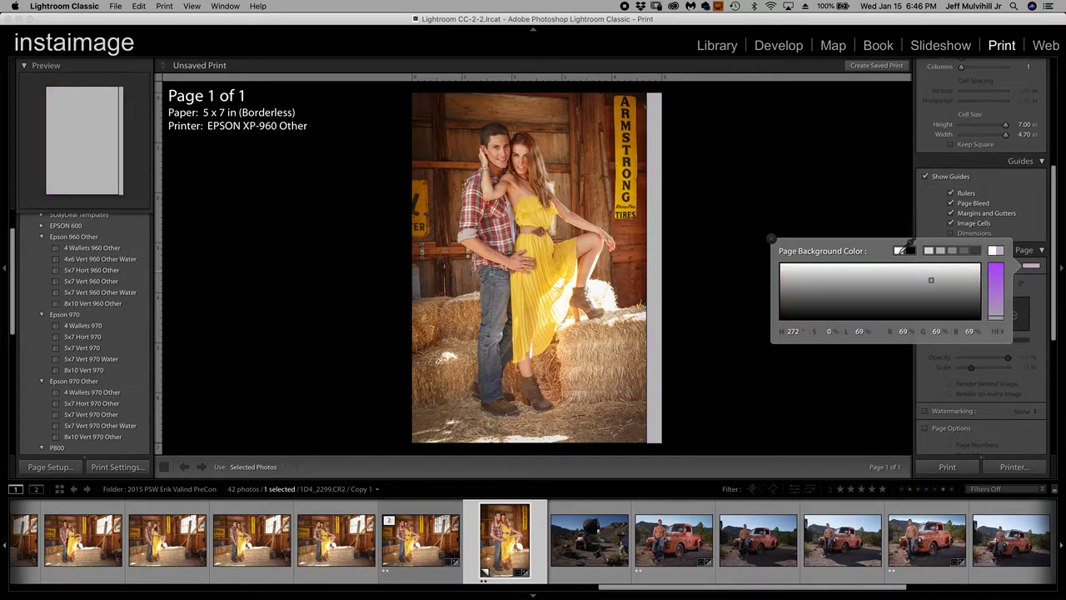
left_click(898, 250)
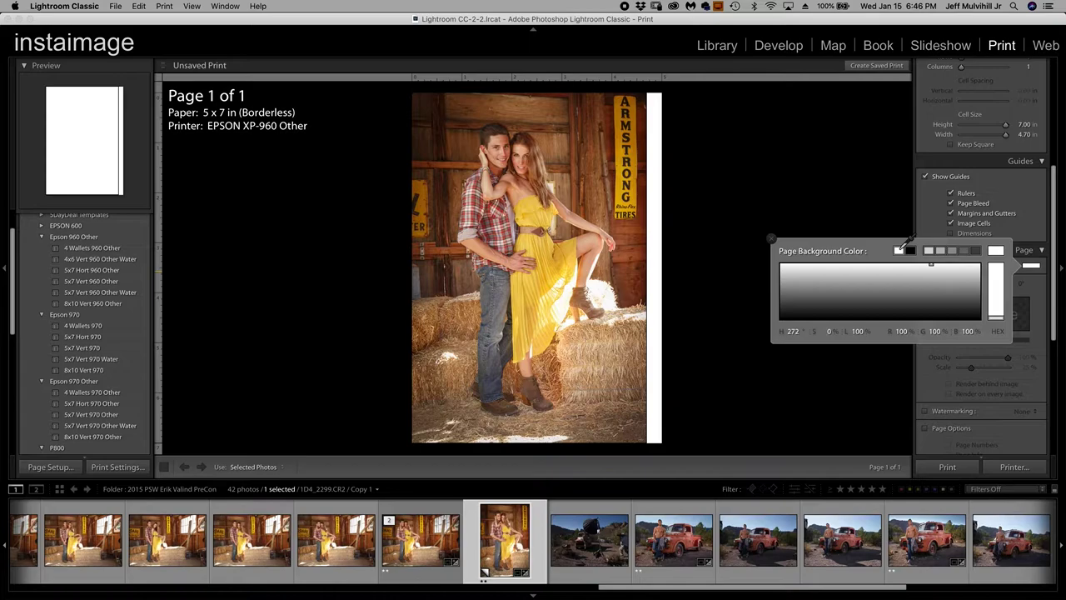
left_click(772, 239)
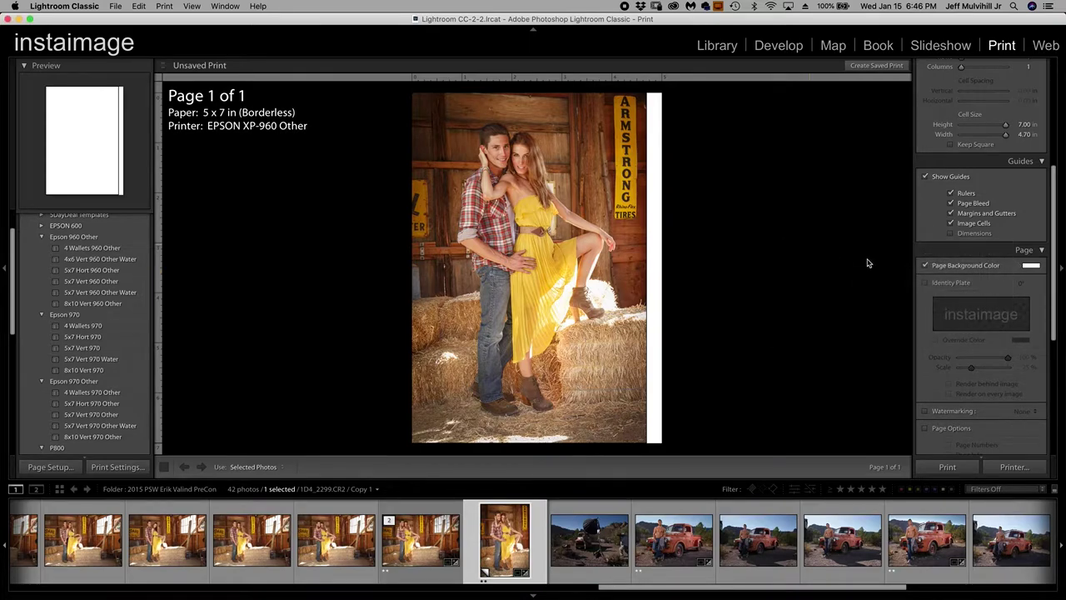
Turn off the Page Background Color and reset the right margin to 0.00 in
left_click(924, 266)
scroll(968, 289, "down", 2)
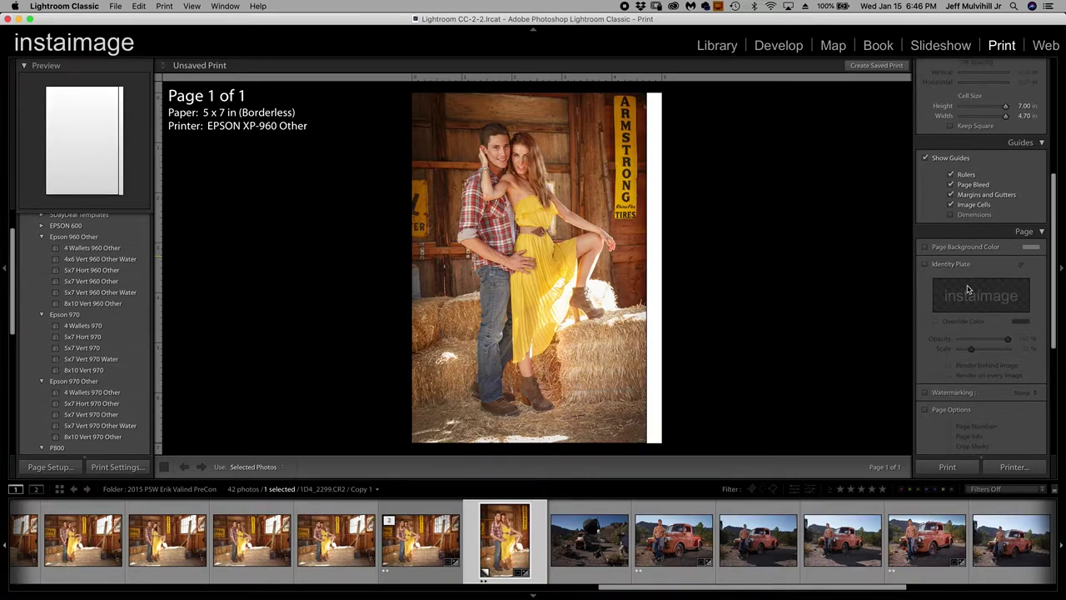
scroll(968, 289, "down", 3)
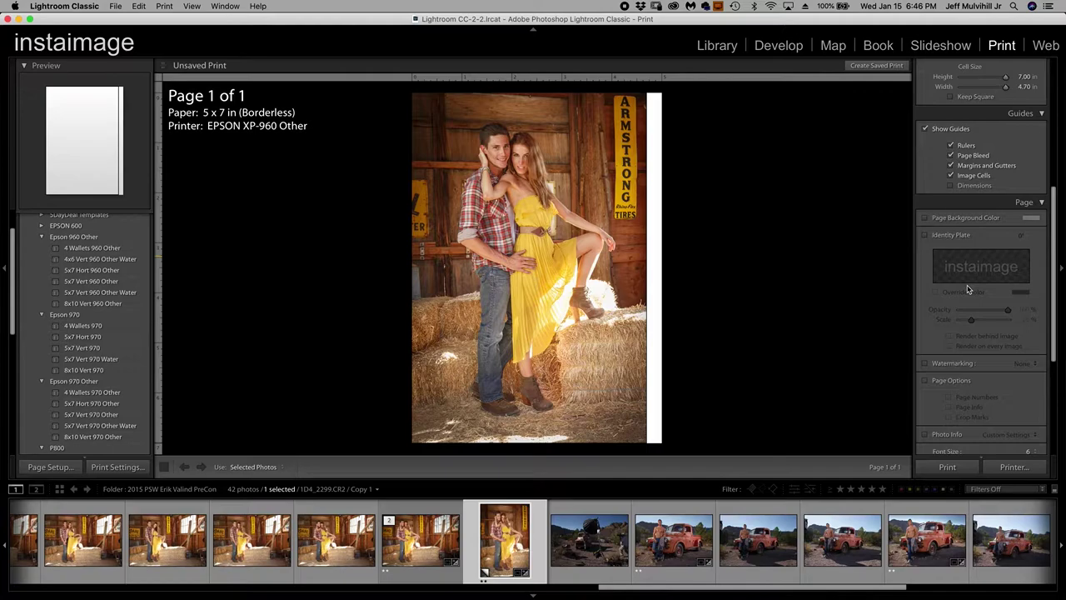
scroll(966, 283, "up", 20)
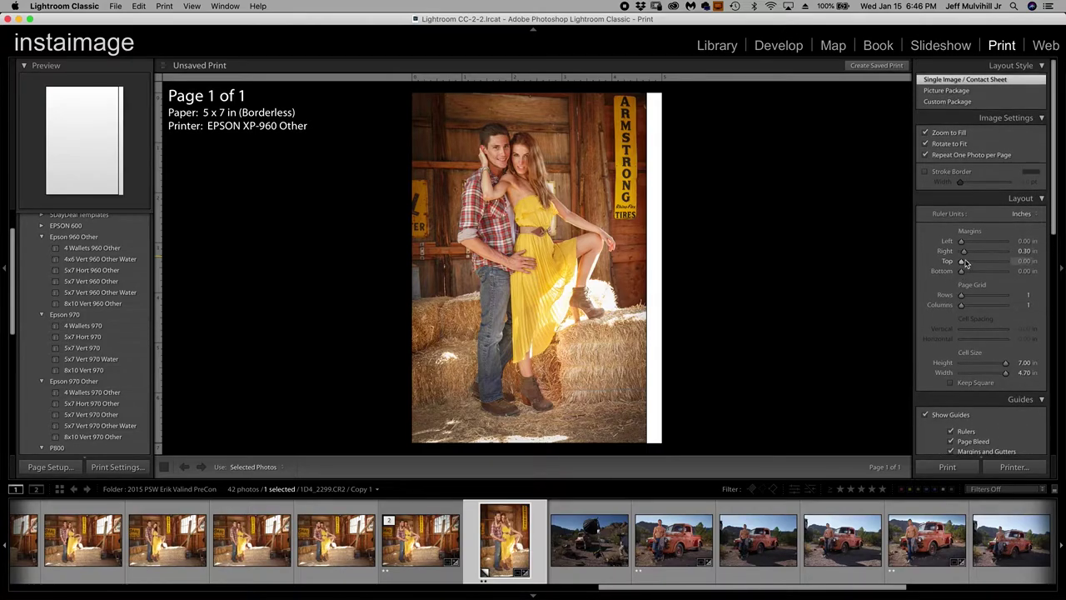
left_click_drag(964, 251, 935, 254)
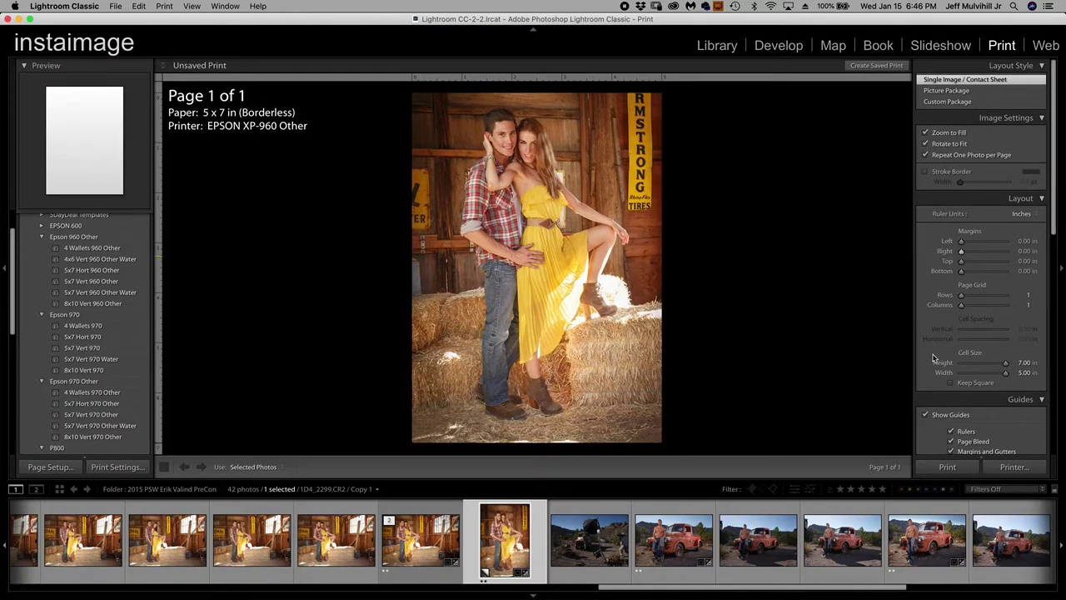
Apply the 5x7 Vert 960 Other Water template from the Epson 960 Other group
scroll(956, 360, "down", 10)
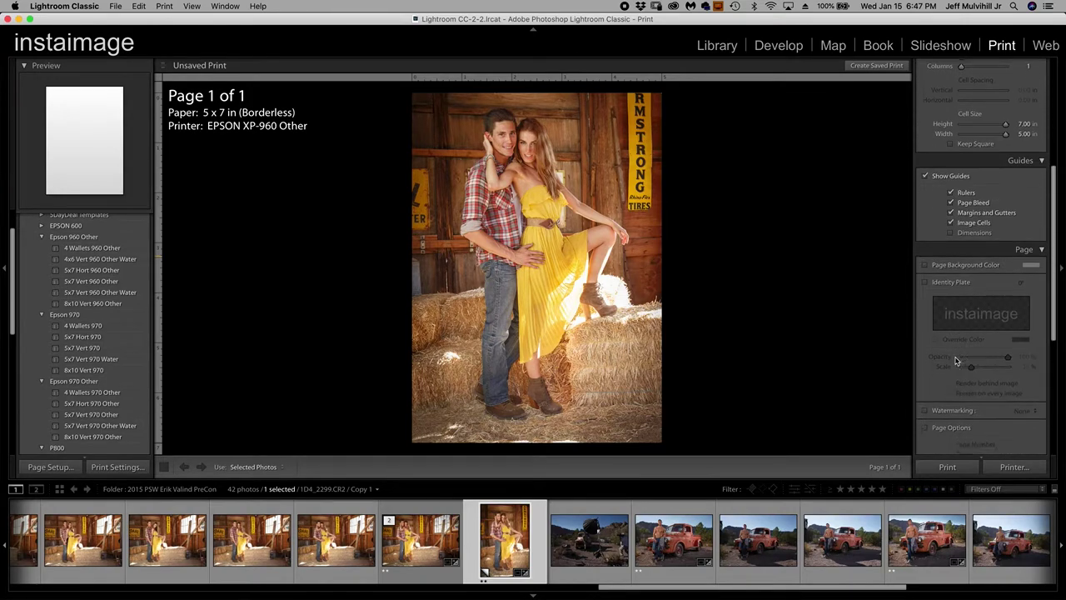
scroll(956, 360, "down", 3)
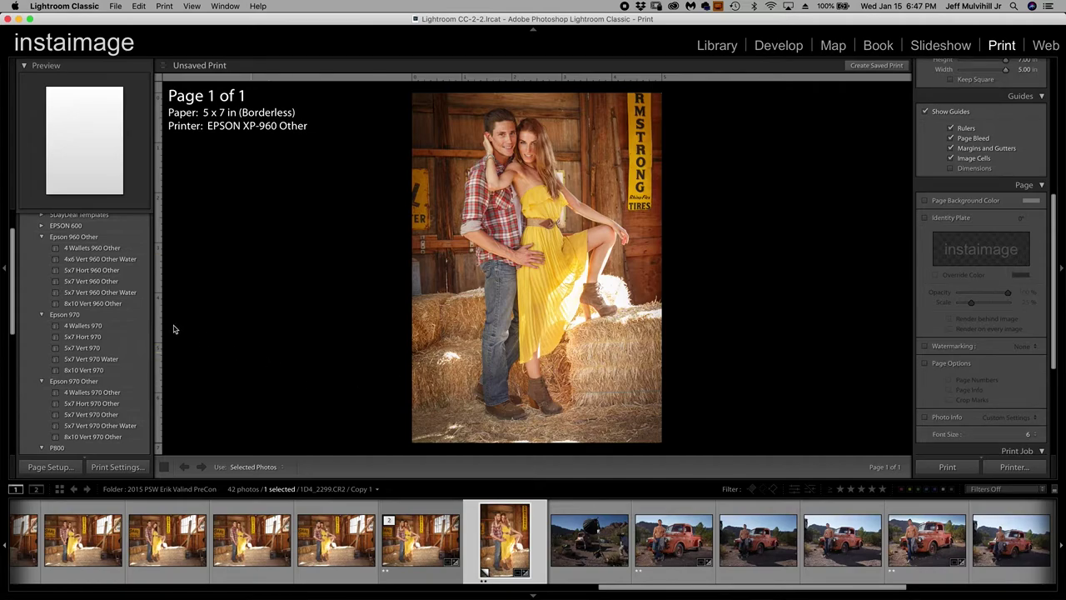
left_click(101, 293)
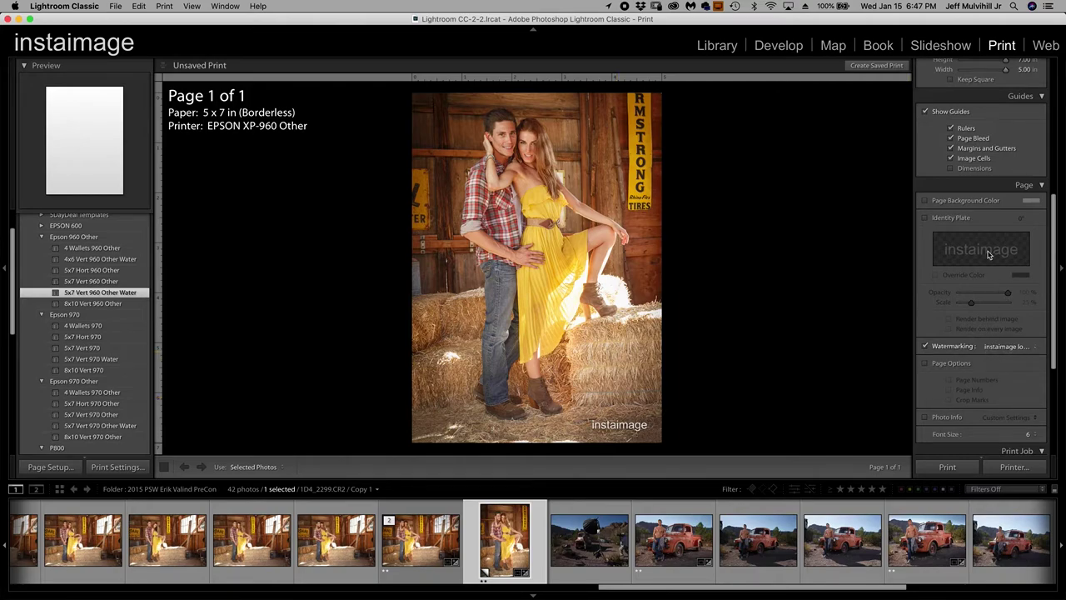
Overlay the Main Identity Plate on the photo, keeping its instaimage text, and enlarge its scale to 87%
left_click(925, 218)
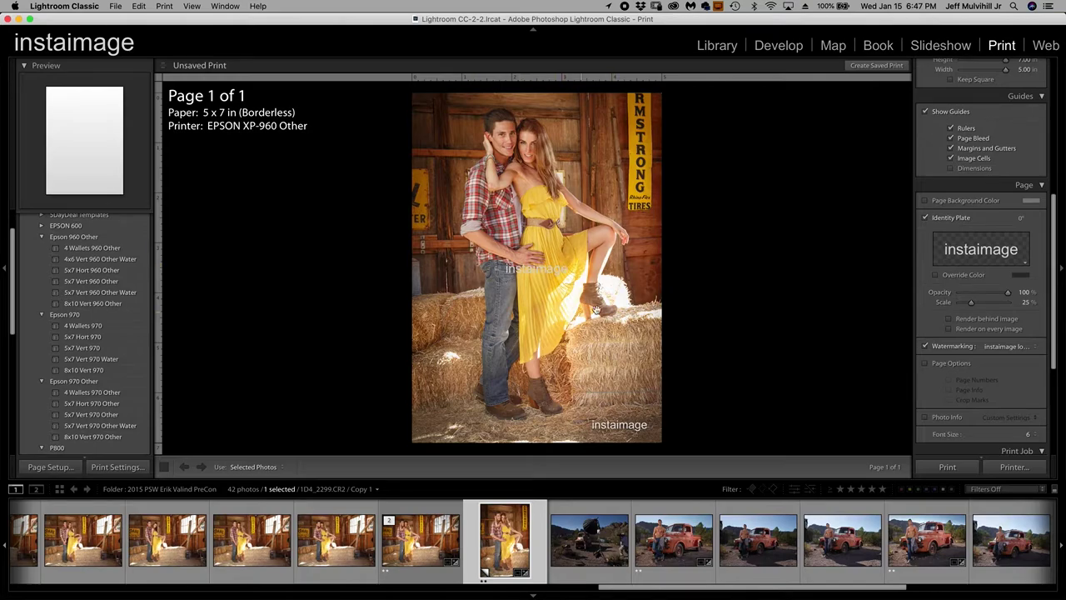
left_click(1024, 263)
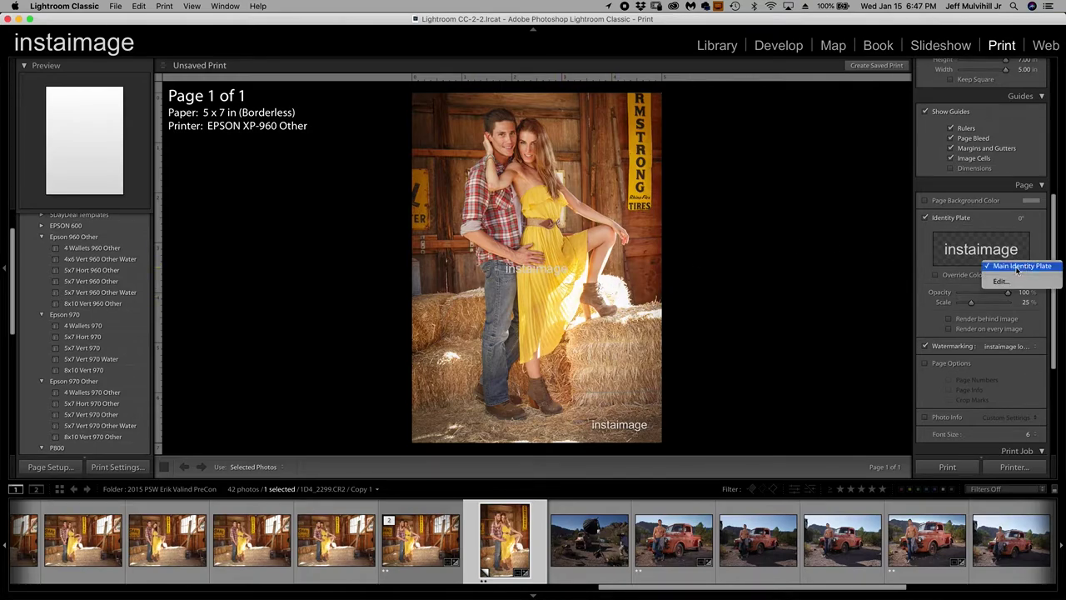
left_click(1009, 289)
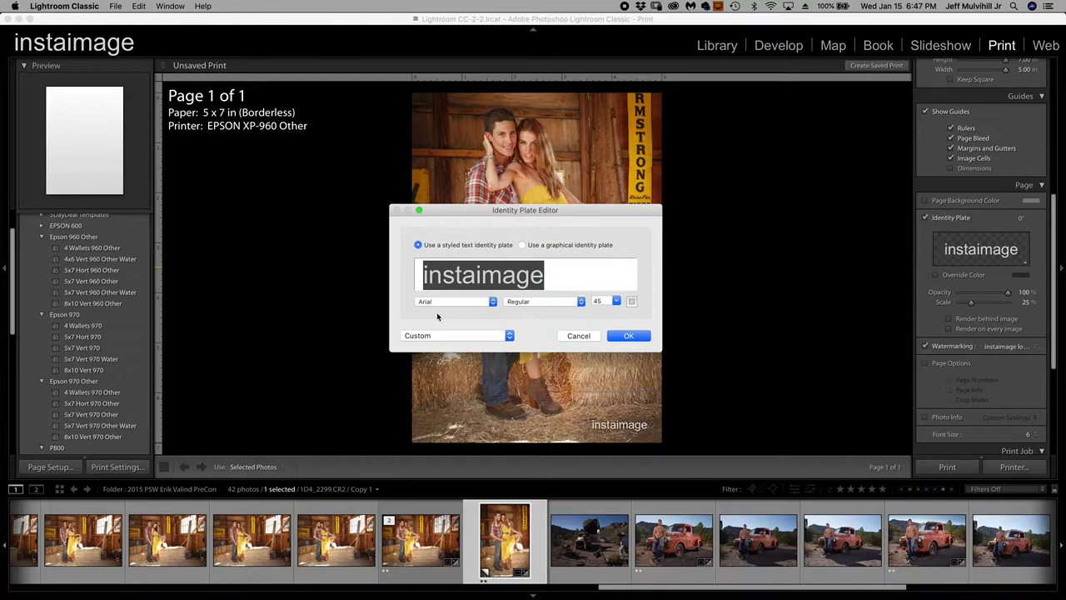
left_click(579, 335)
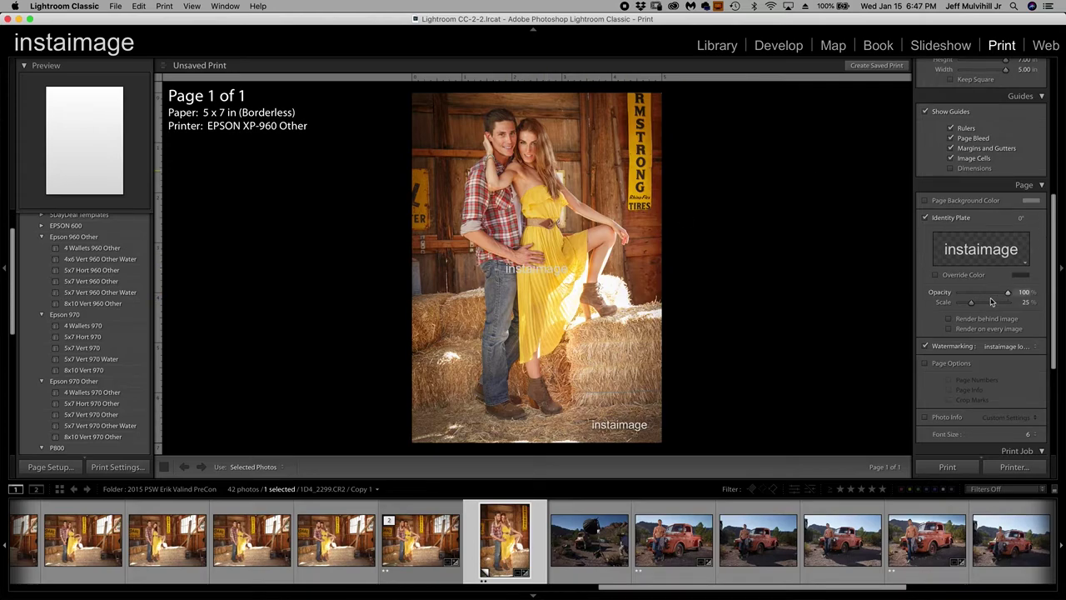
left_click_drag(971, 303, 1003, 310)
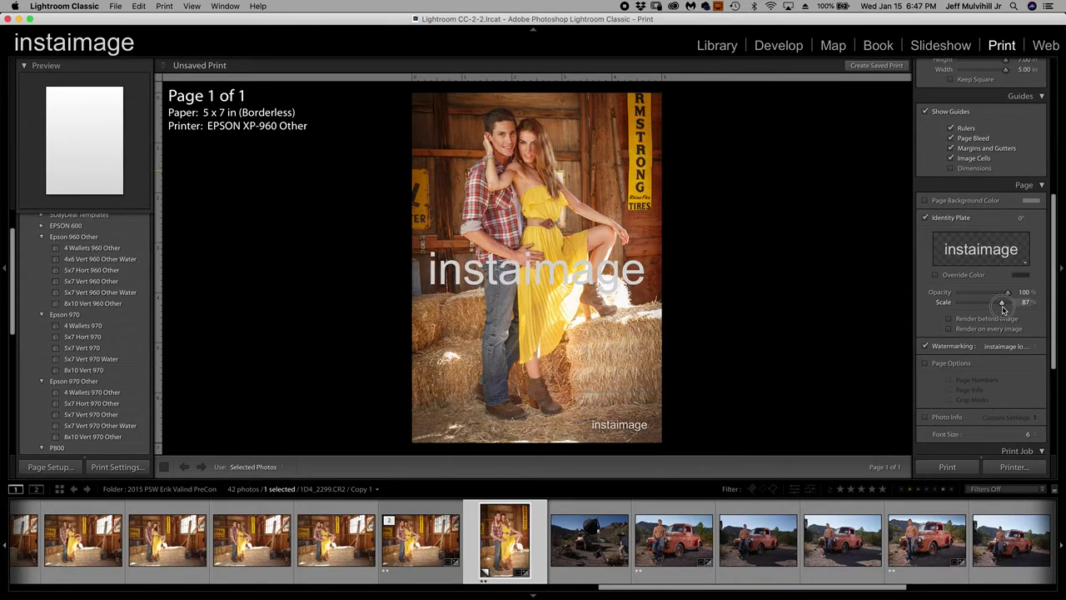
left_click_drag(1002, 306, 1002, 305)
Review the text and graphical options in the Identity Plate Editor, cancel it, and turn off the identity plate overlay
left_click(1026, 266)
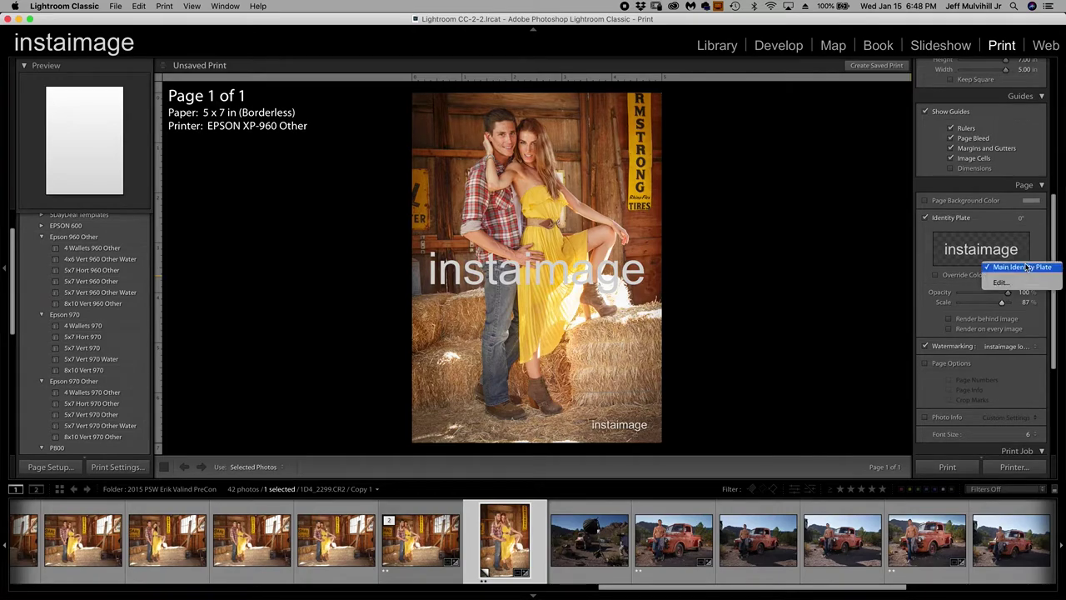
left_click(1017, 285)
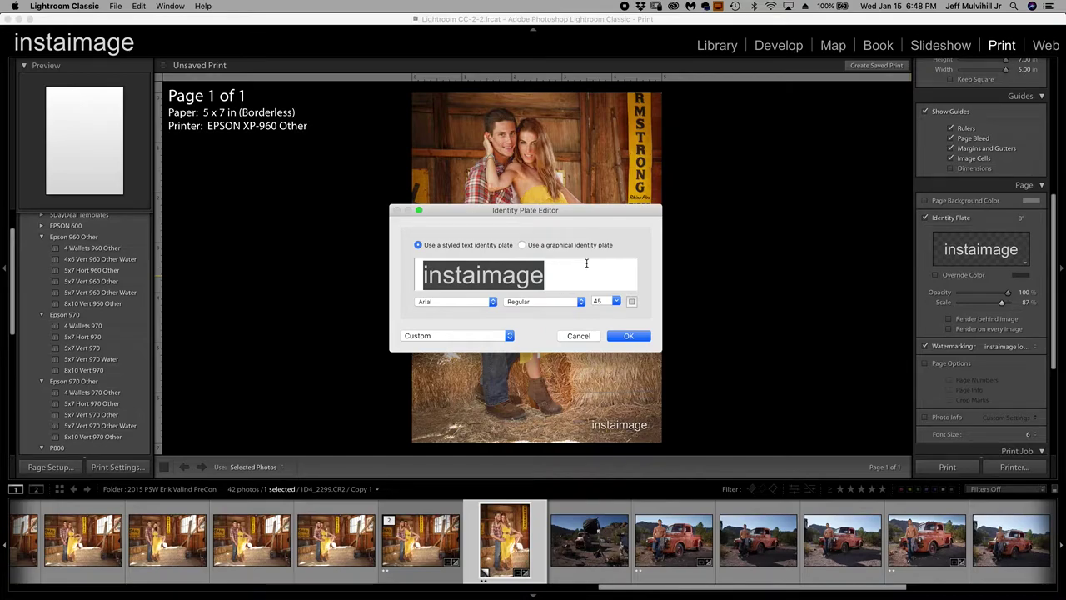
left_click(579, 335)
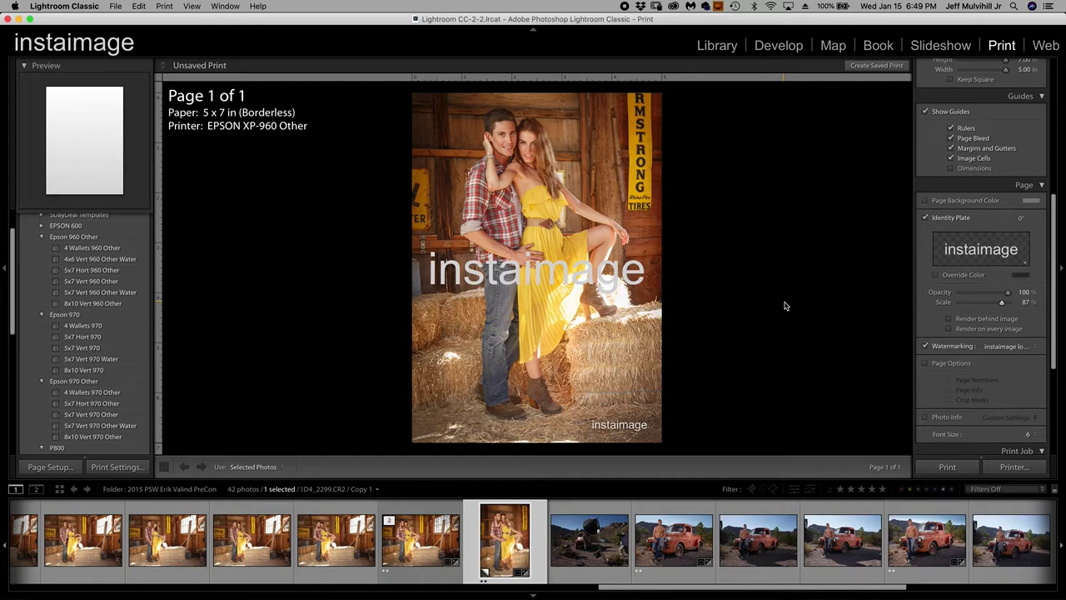
left_click(925, 217)
Examine the text, shadow, size, inset and anchor settings of the instaimage lower right small watermark in the Watermark Editor
left_click(964, 350)
left_click(966, 351)
left_click(1016, 346)
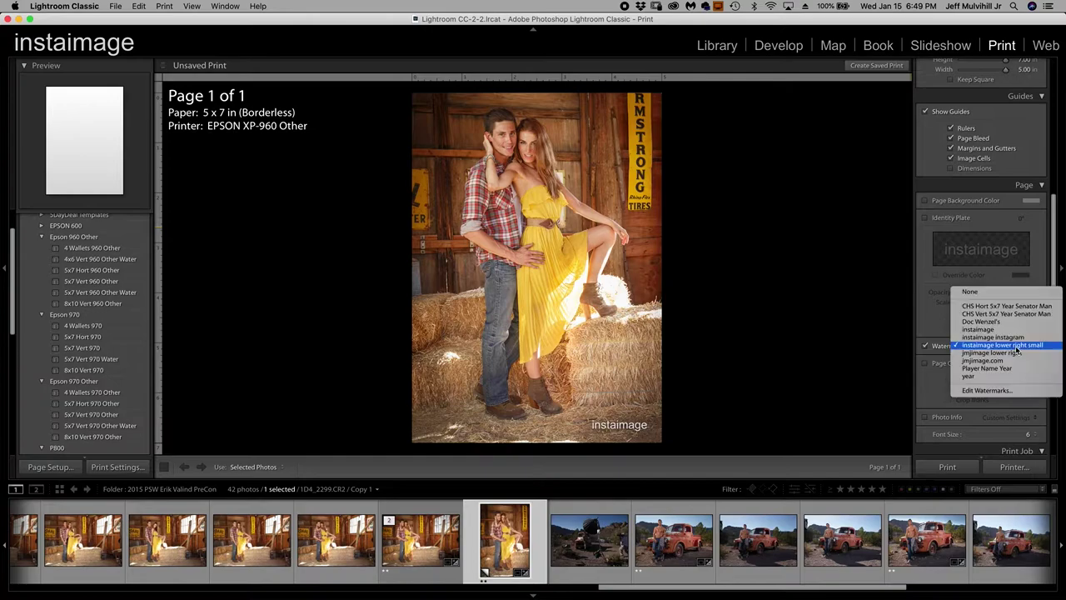
left_click(984, 391)
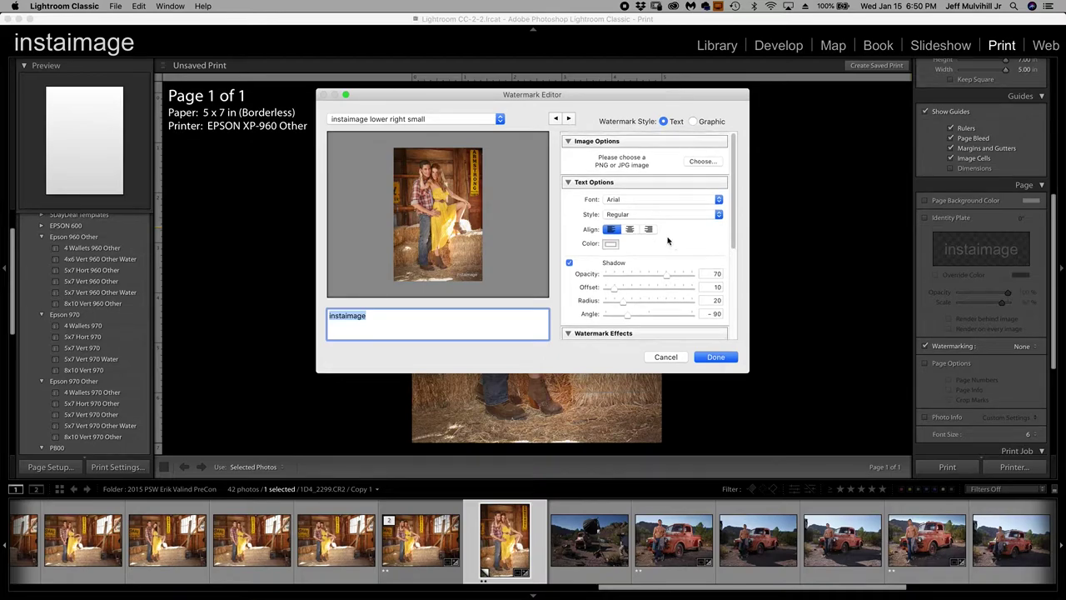
scroll(667, 241, "down", 5)
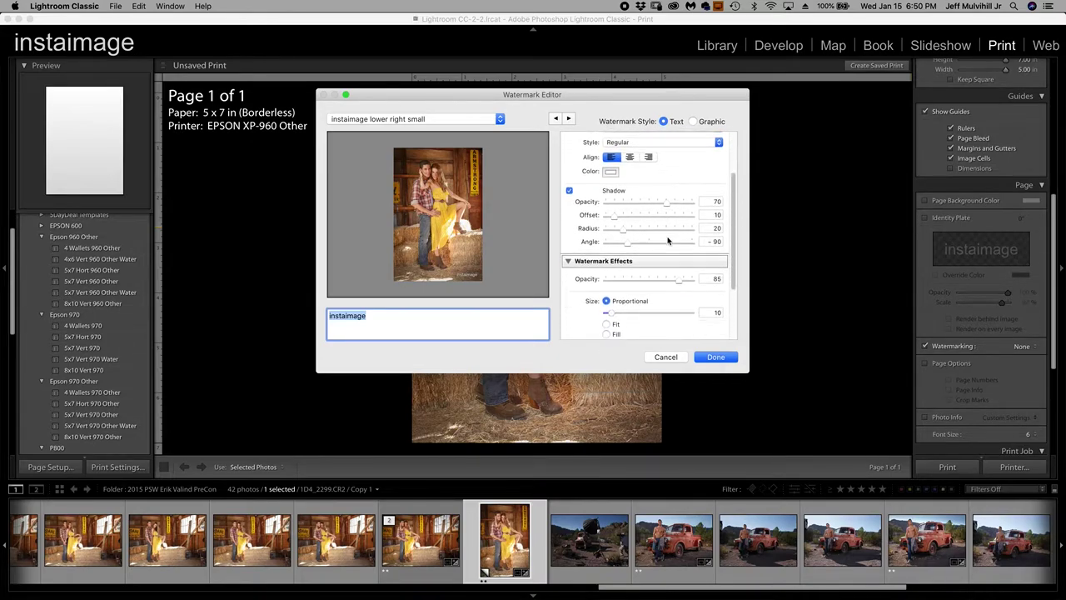
scroll(667, 240, "down", 2)
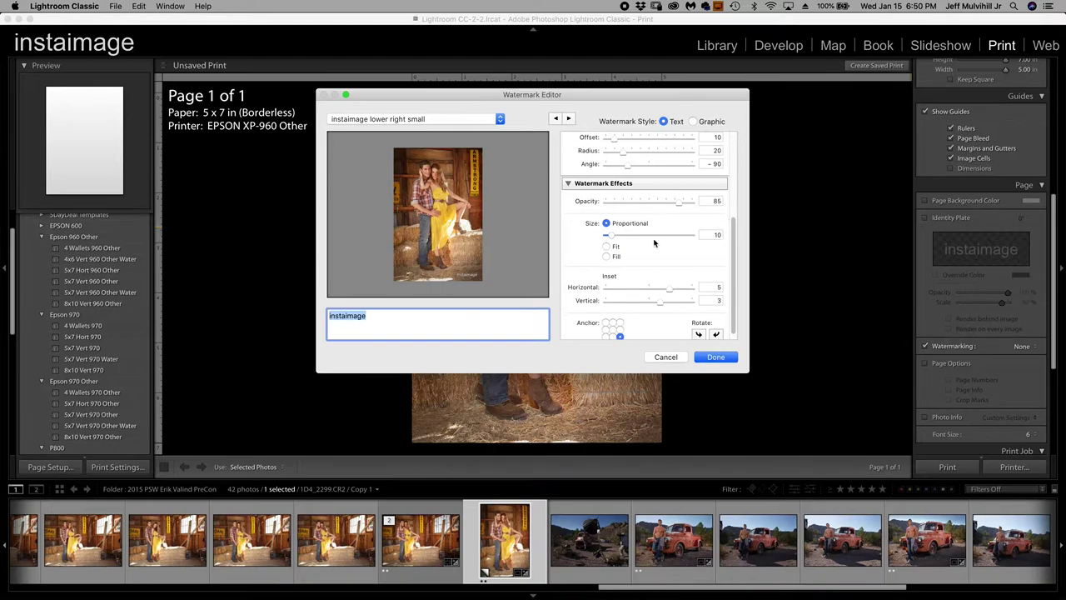
scroll(654, 242, "down", 2)
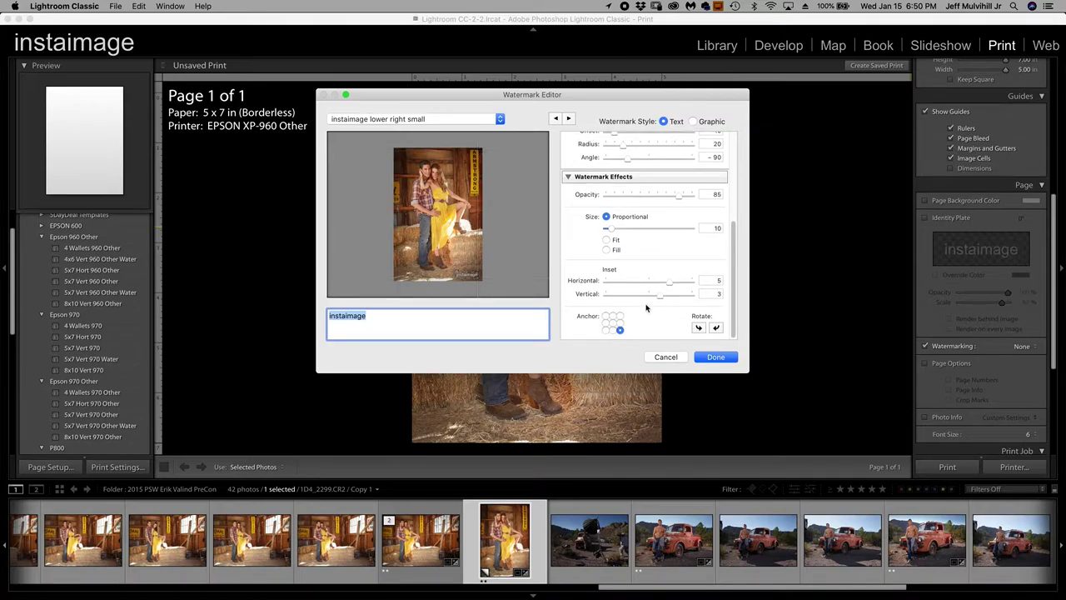
scroll(645, 308, "up", 5)
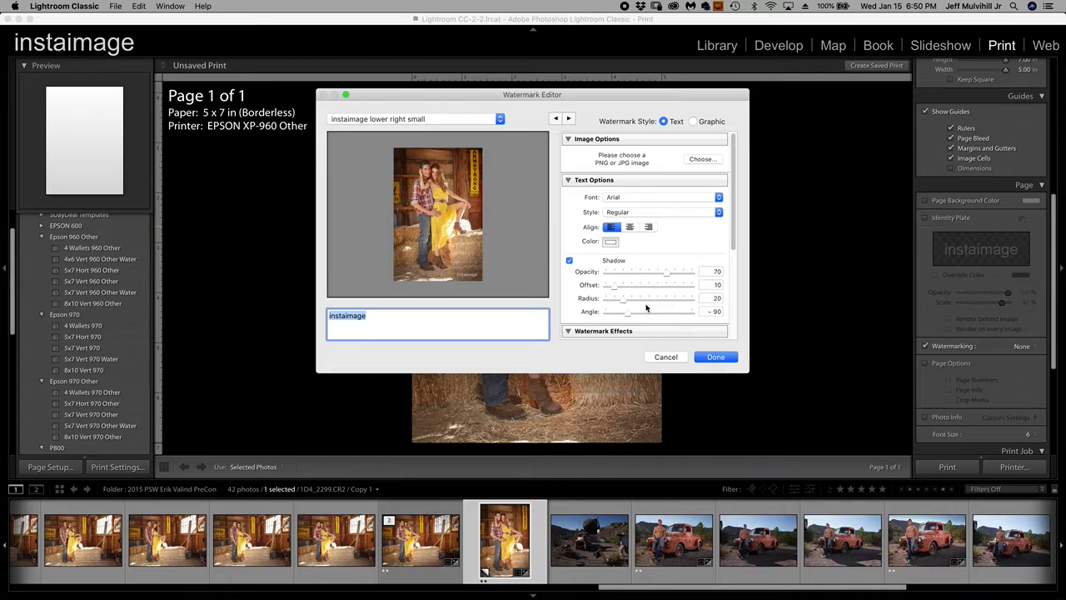
key("Return")
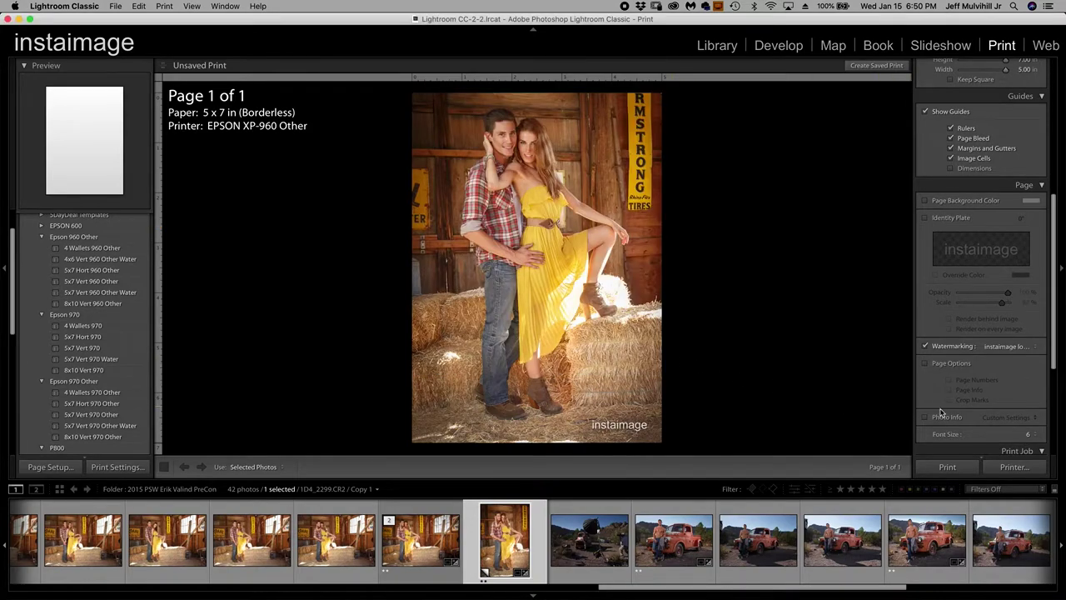
Turn off Watermarking and enable Photo Info with Custom Settings, comparing the print with and without the info line
left_click(925, 346)
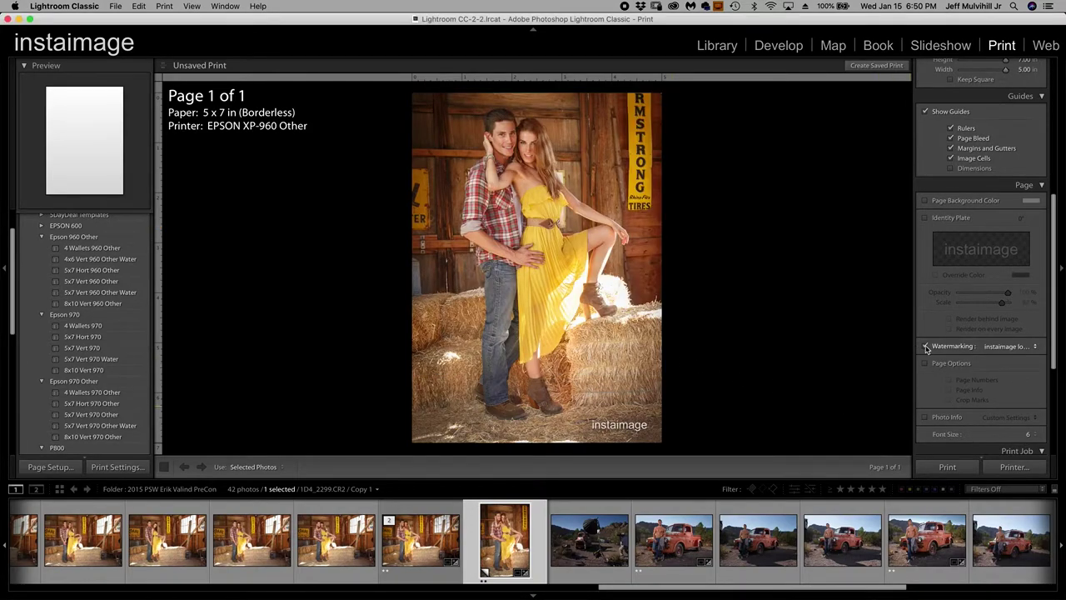
left_click(927, 417)
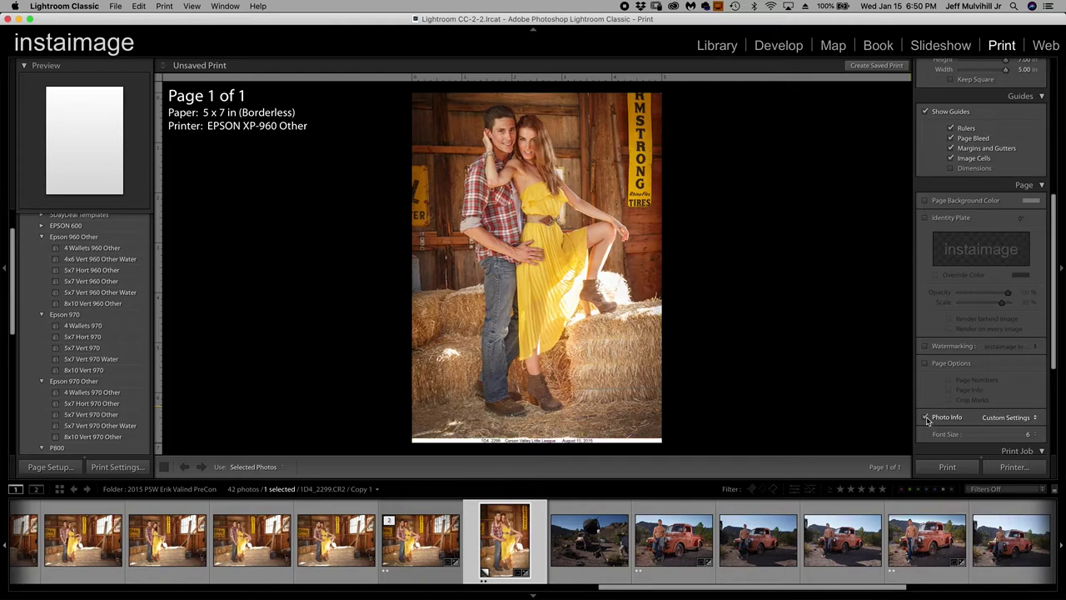
left_click(926, 417)
left_click(926, 417)
left_click(926, 417)
left_click(926, 417)
left_click(926, 417)
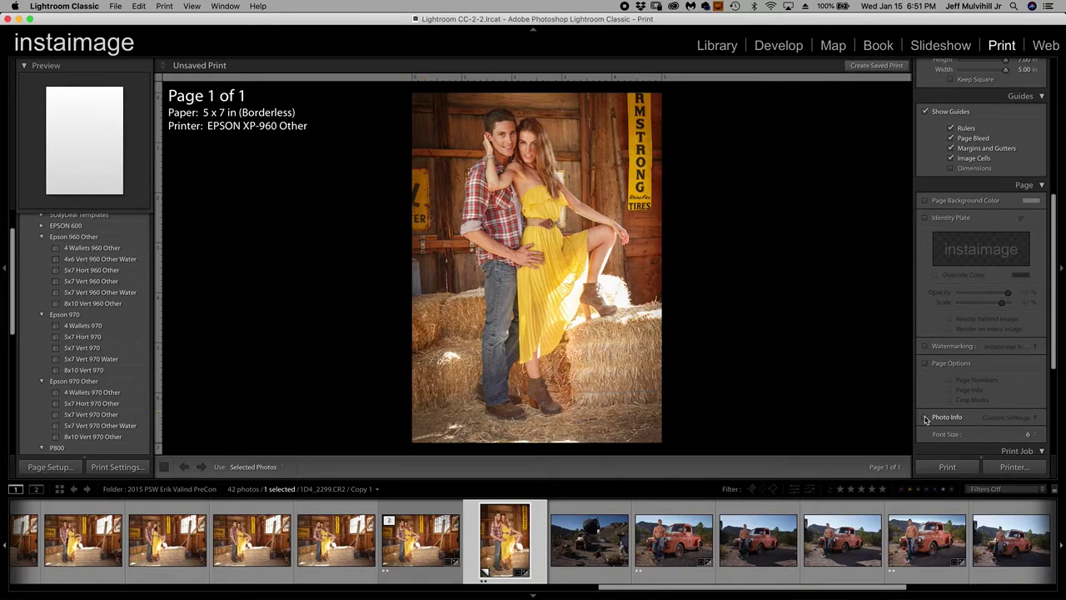
left_click(926, 417)
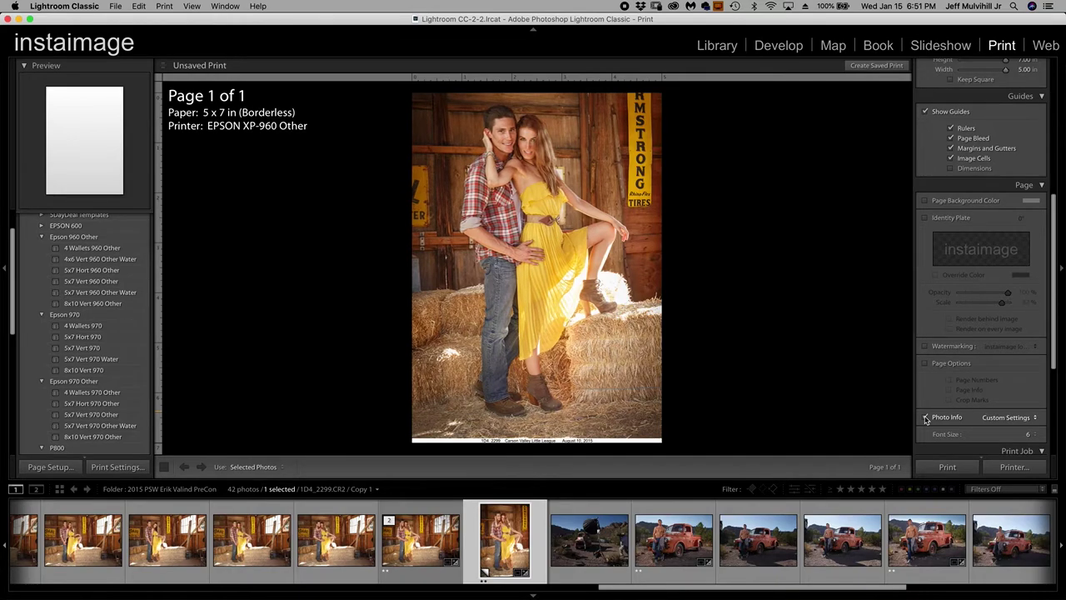
left_click(926, 417)
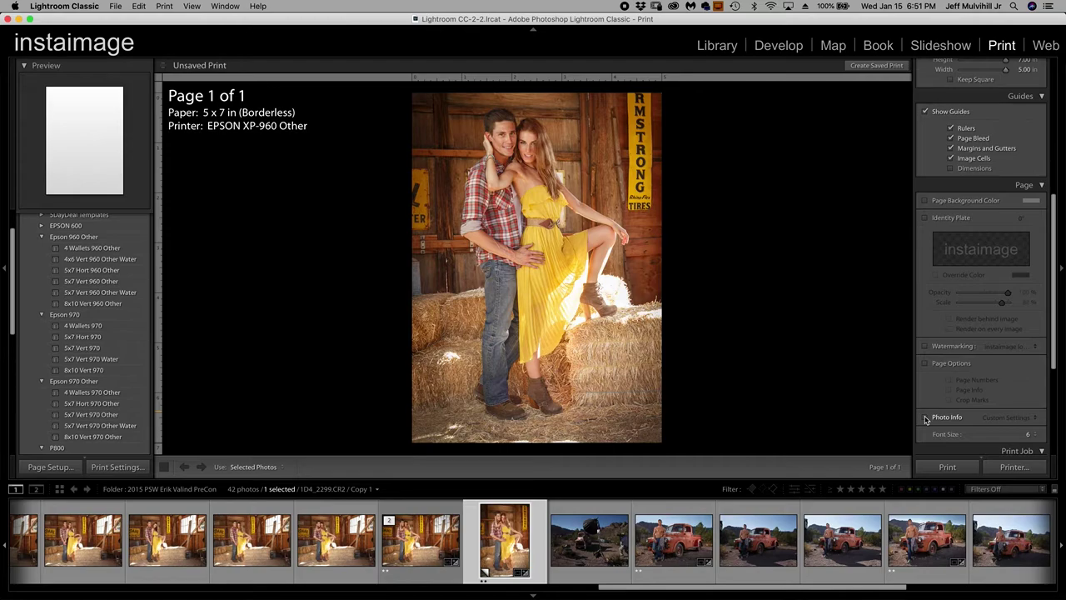
left_click(926, 418)
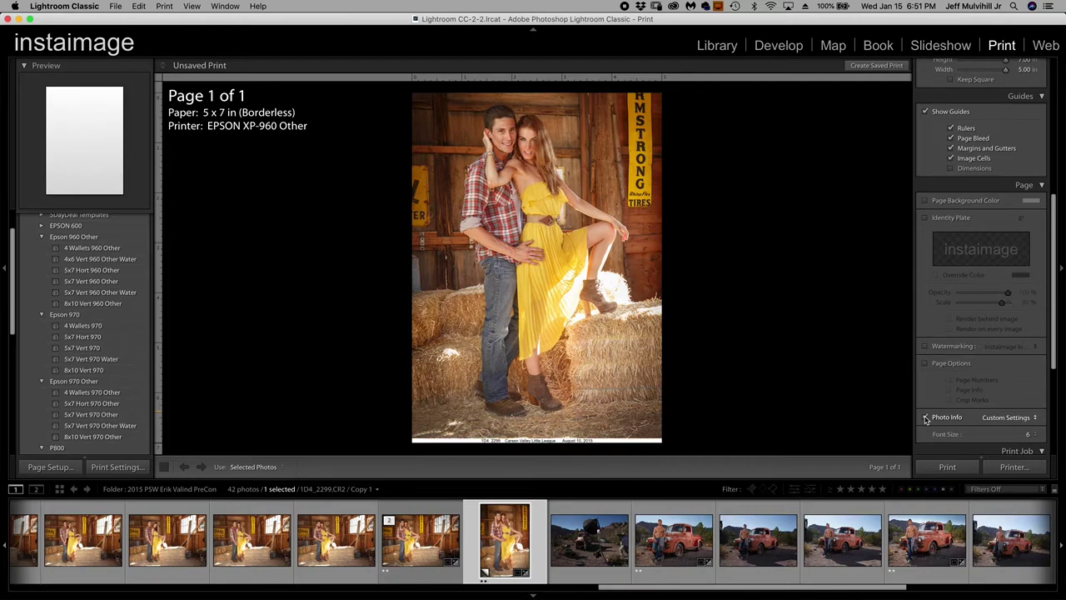
Compare the print with Photo Info off and on, and enlarge the info line's font size to 16
left_click(926, 417)
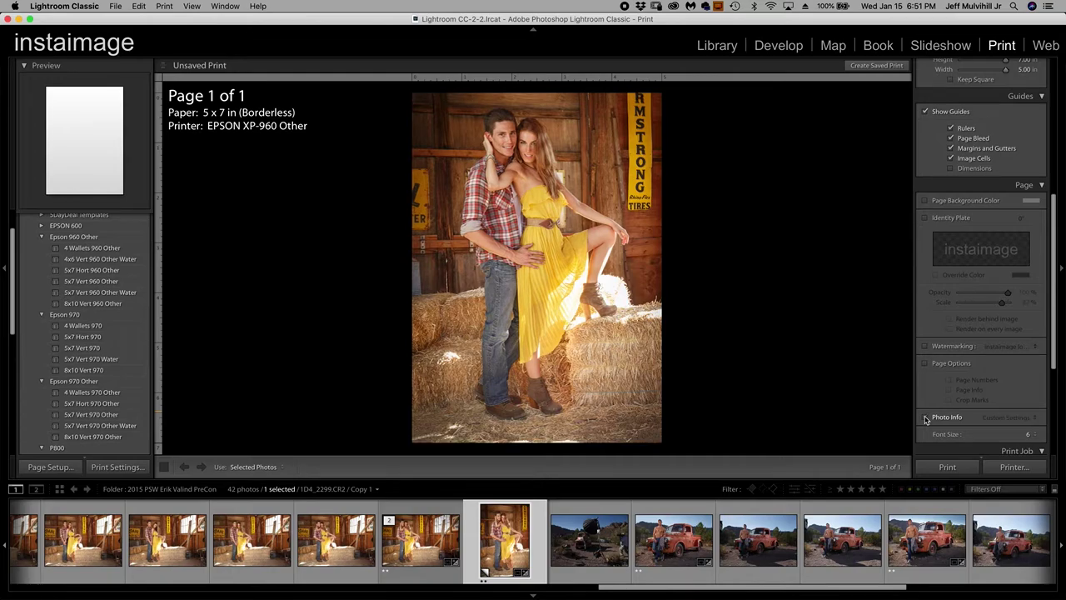
left_click(926, 417)
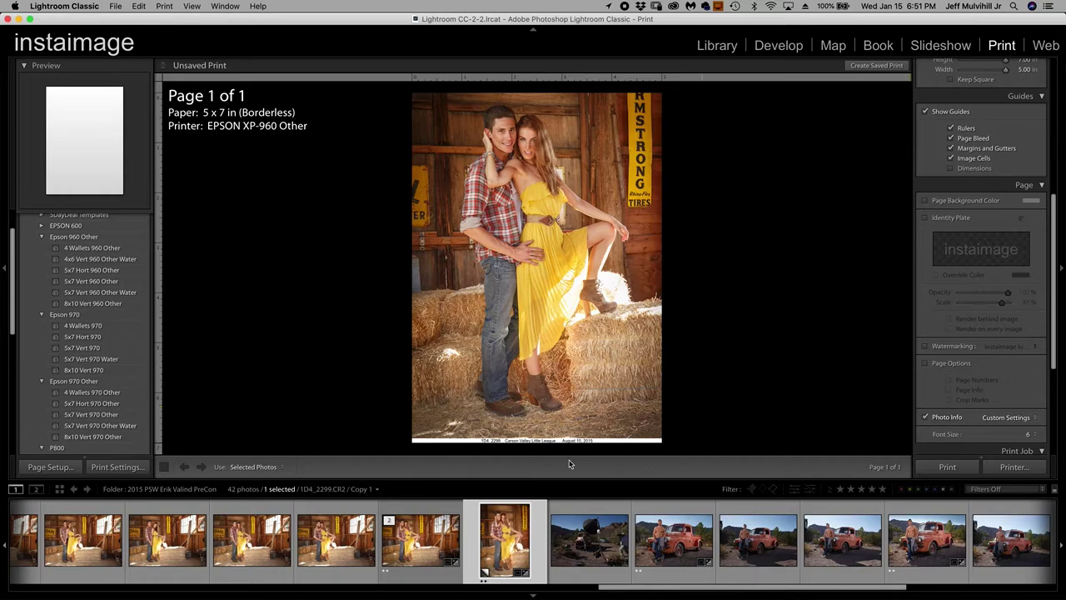
left_click(1030, 435)
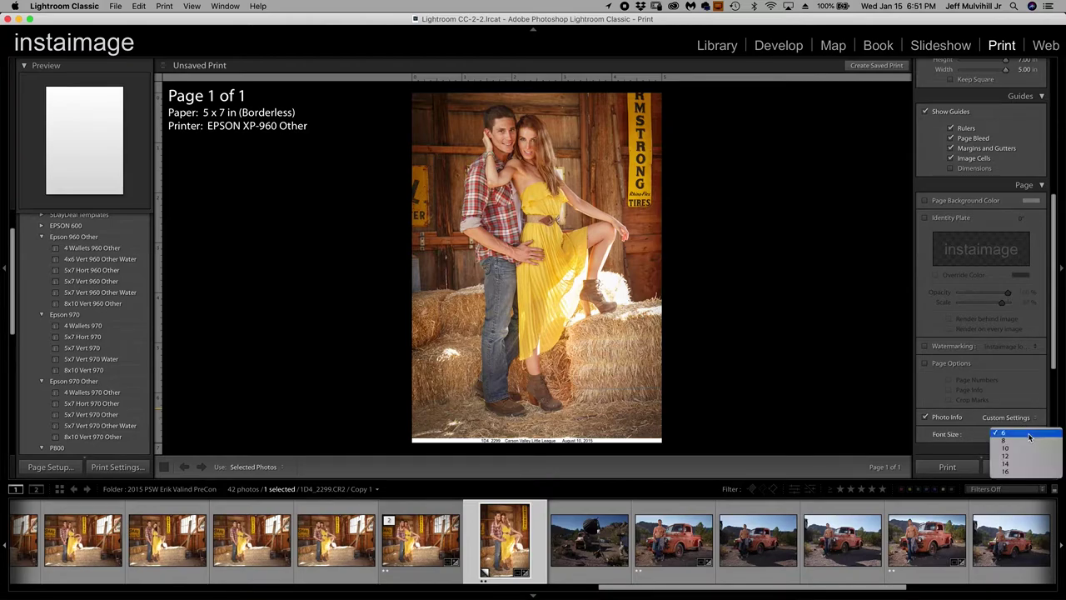
left_click(1021, 474)
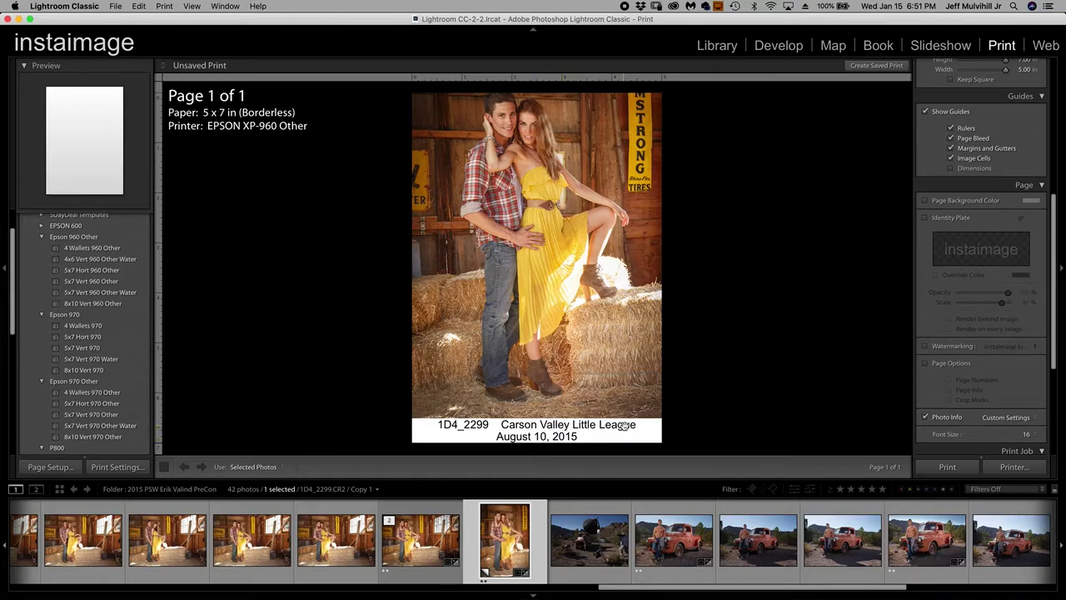
Examine the Custom preset in the Text Template Editor, cancel it, and set the Photo Info font size to 12
left_click(1005, 418)
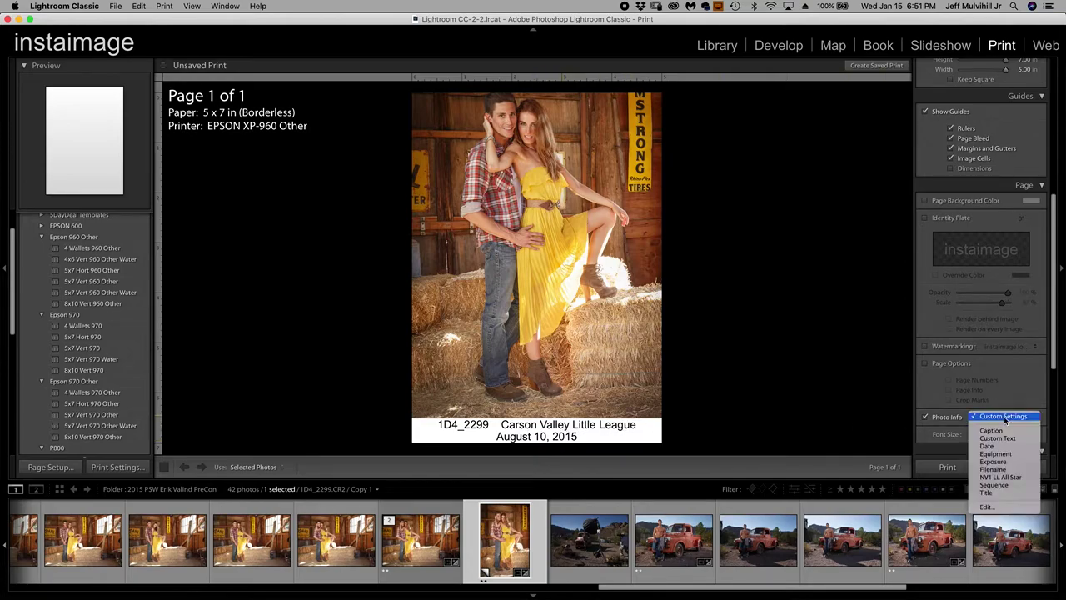
left_click(987, 508)
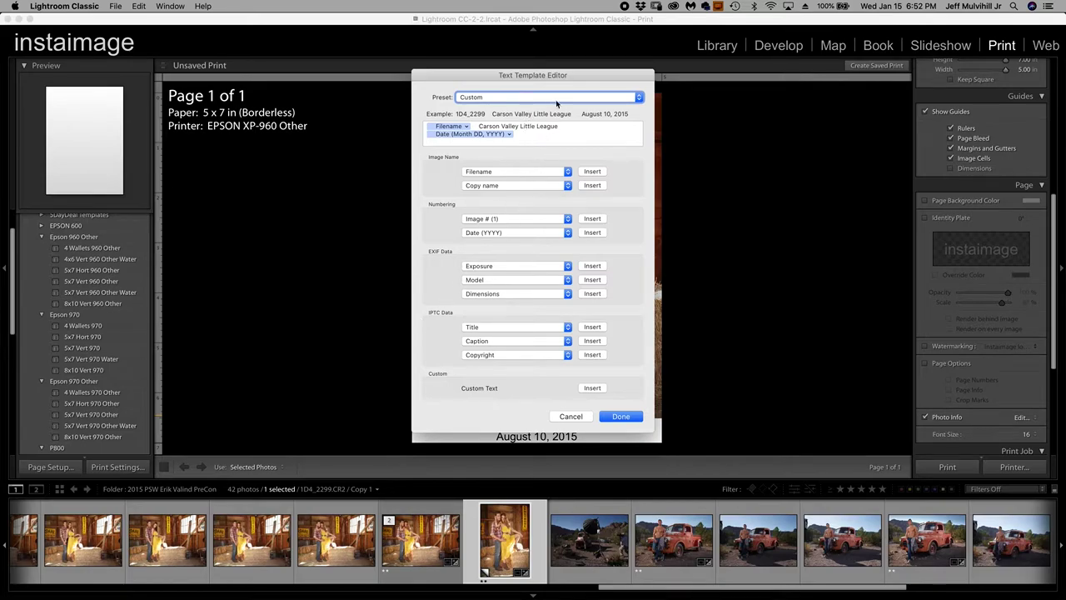
left_click(584, 419)
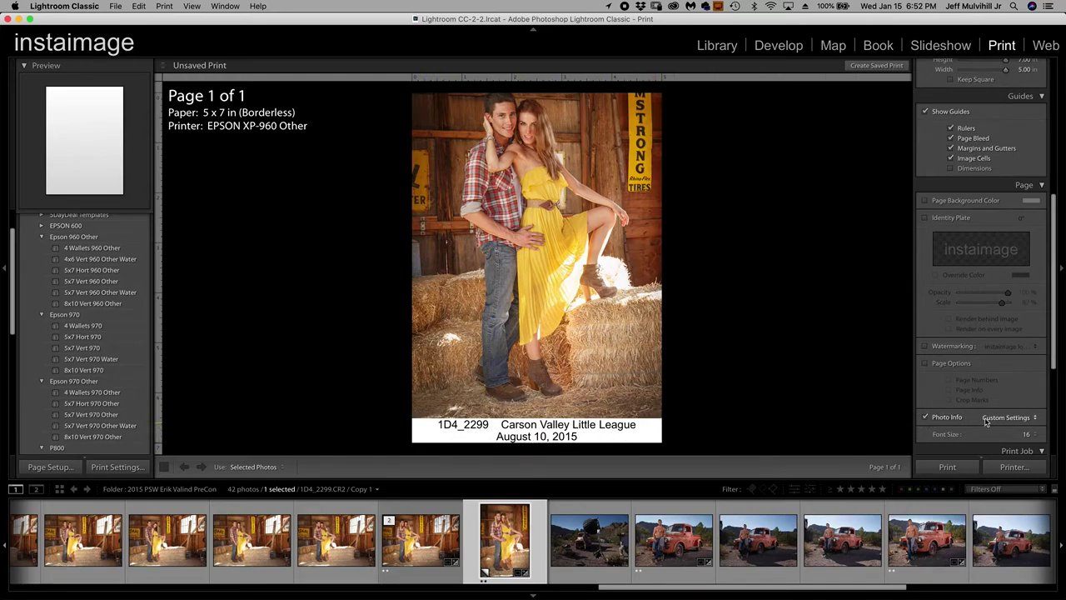
left_click(1026, 434)
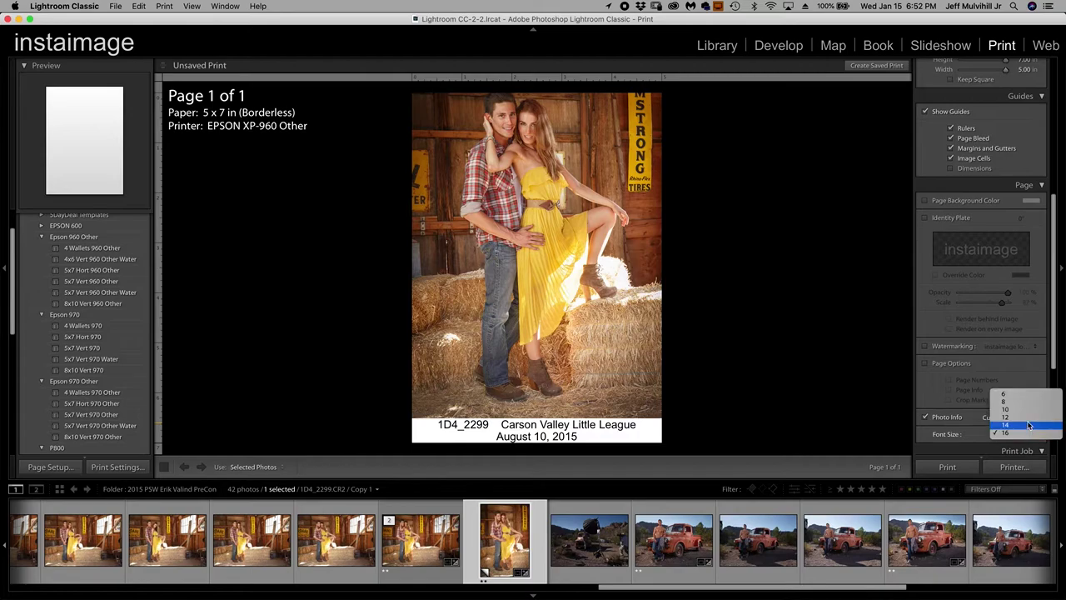
left_click(1028, 423)
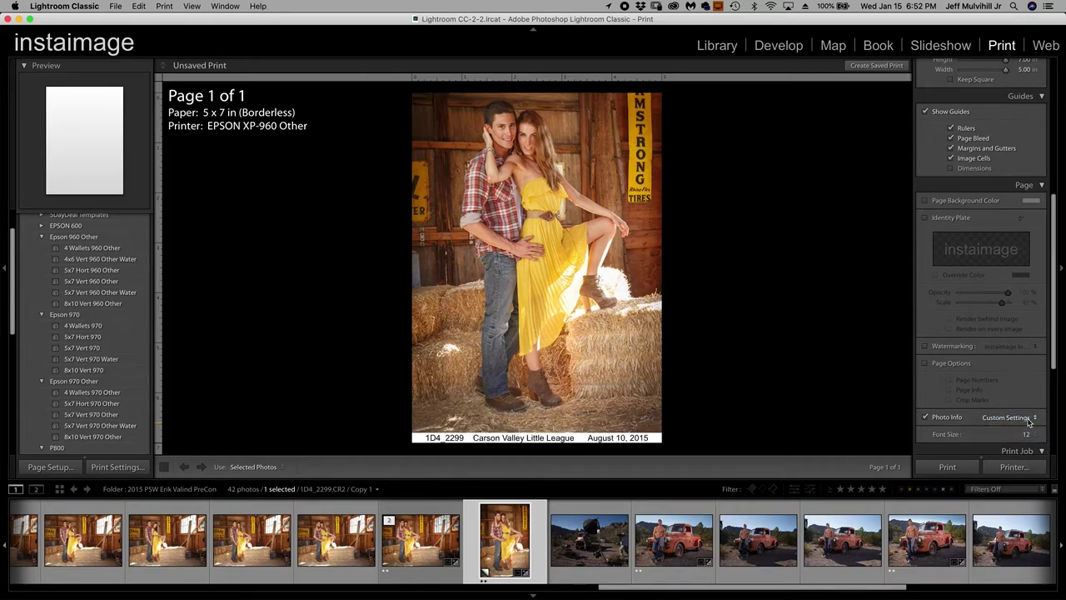
Try a bottom margin of 0.11 in beneath the photo info line, and reset that margin to zero
scroll(949, 338, "up", 10)
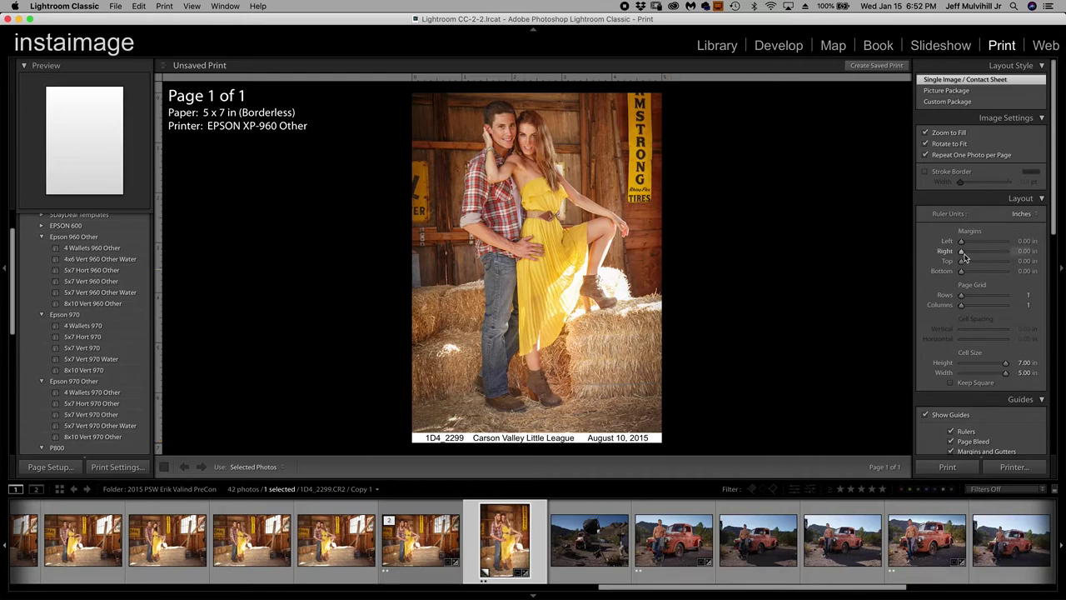
left_click_drag(961, 272, 963, 275)
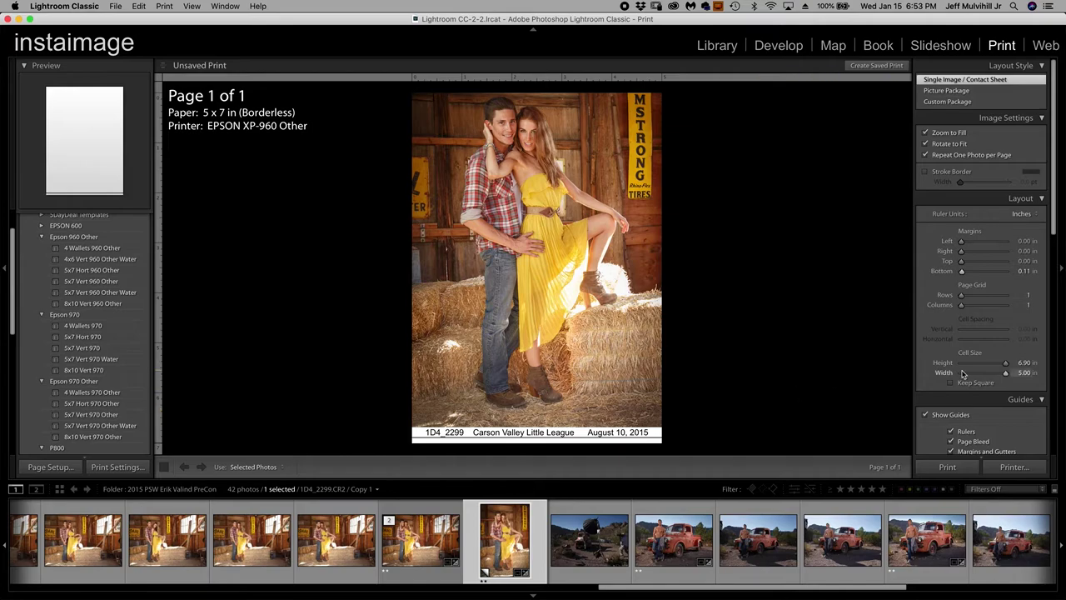
left_click(963, 273)
left_click(963, 273)
Turn off Photo Info so the print carries no caption line
scroll(985, 279, "down", 5)
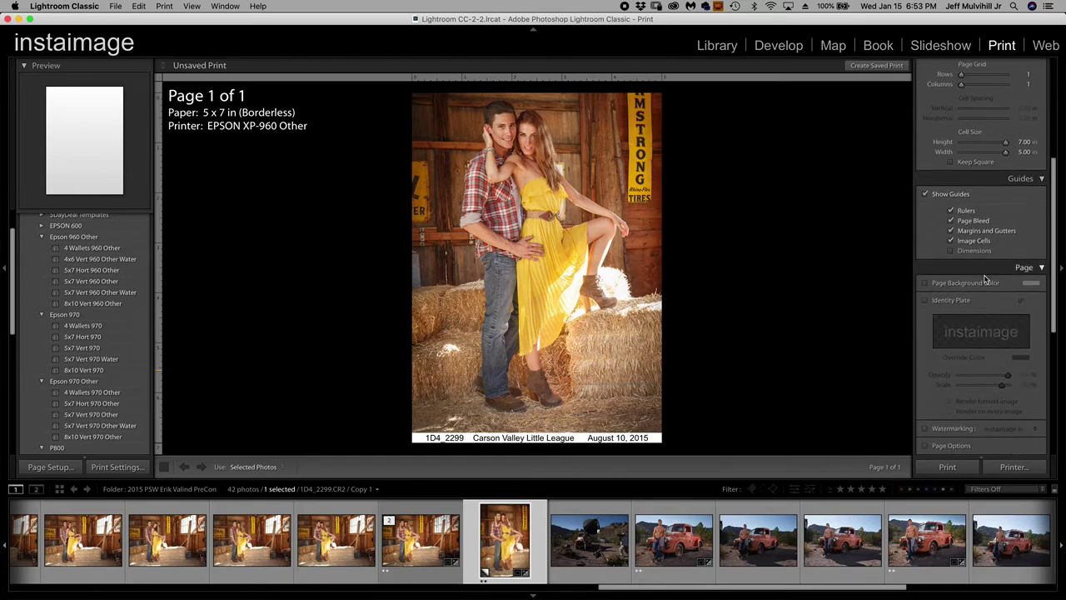
scroll(984, 279, "down", 5)
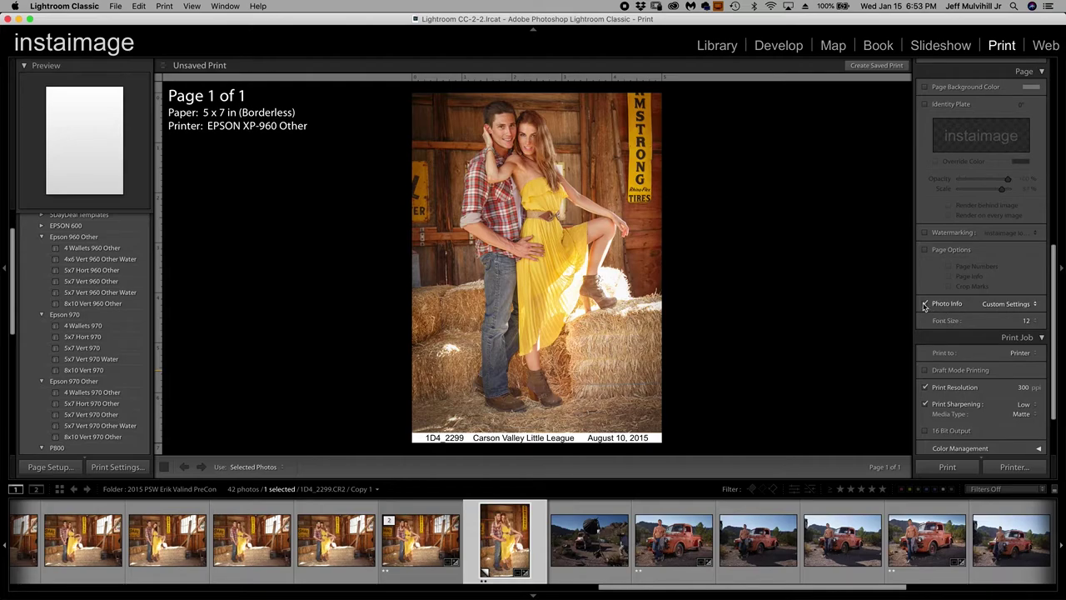
left_click(924, 305)
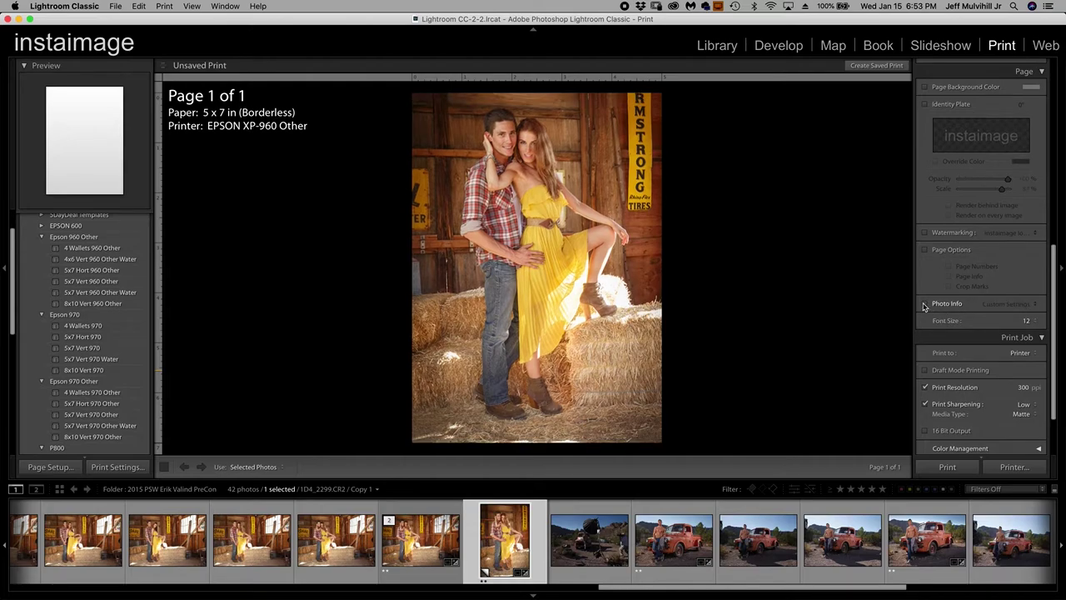
Review the Print Job's media type and color profile choices, keeping Matte and EPSON XP960 Series Premium Luster
scroll(1006, 284, "down", 3)
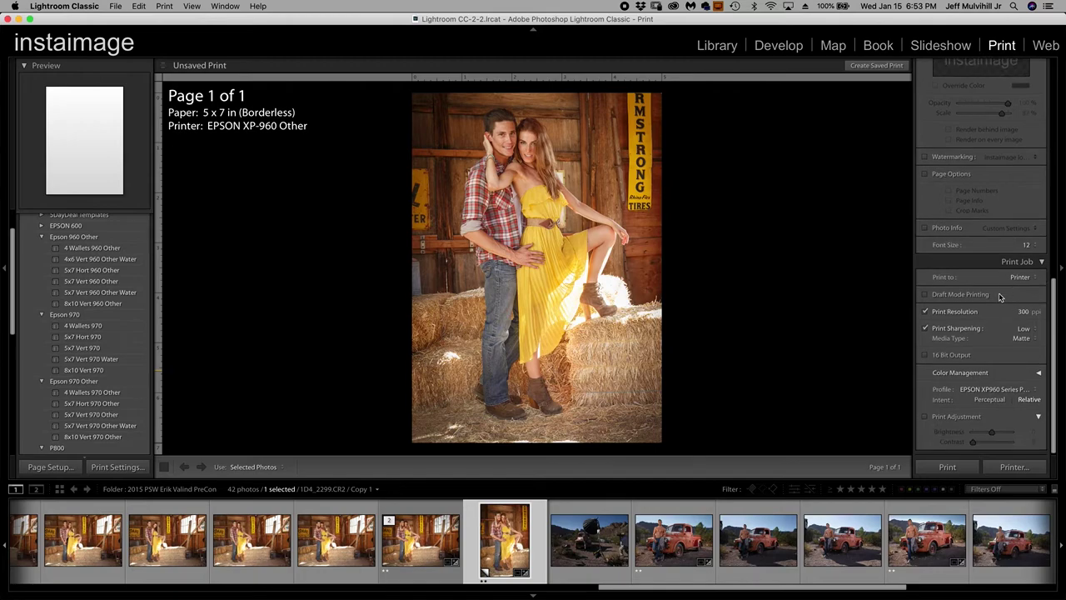
left_click(1028, 340)
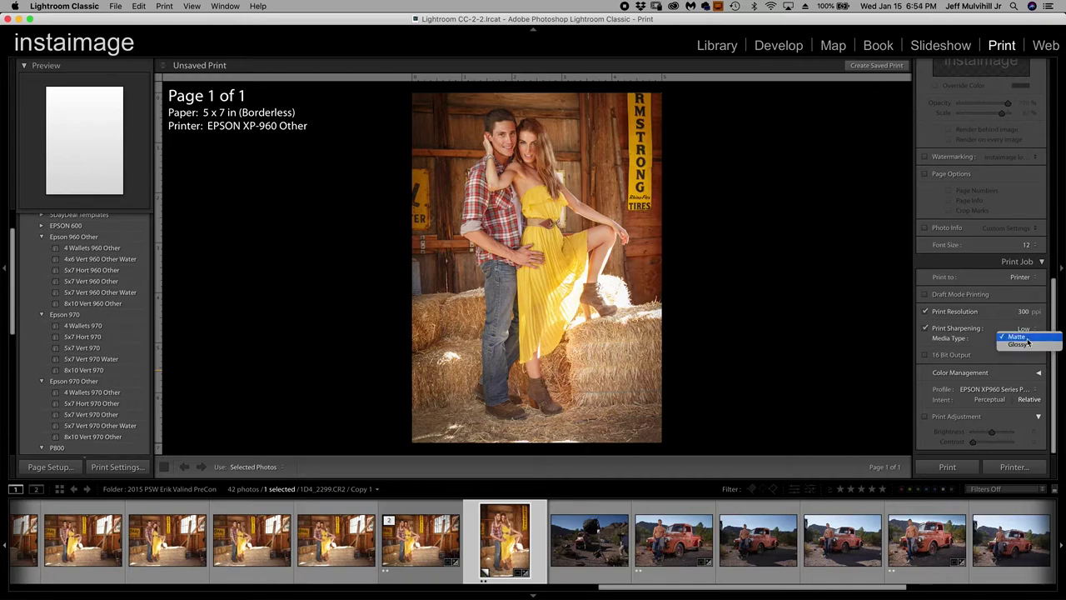
left_click(1027, 339)
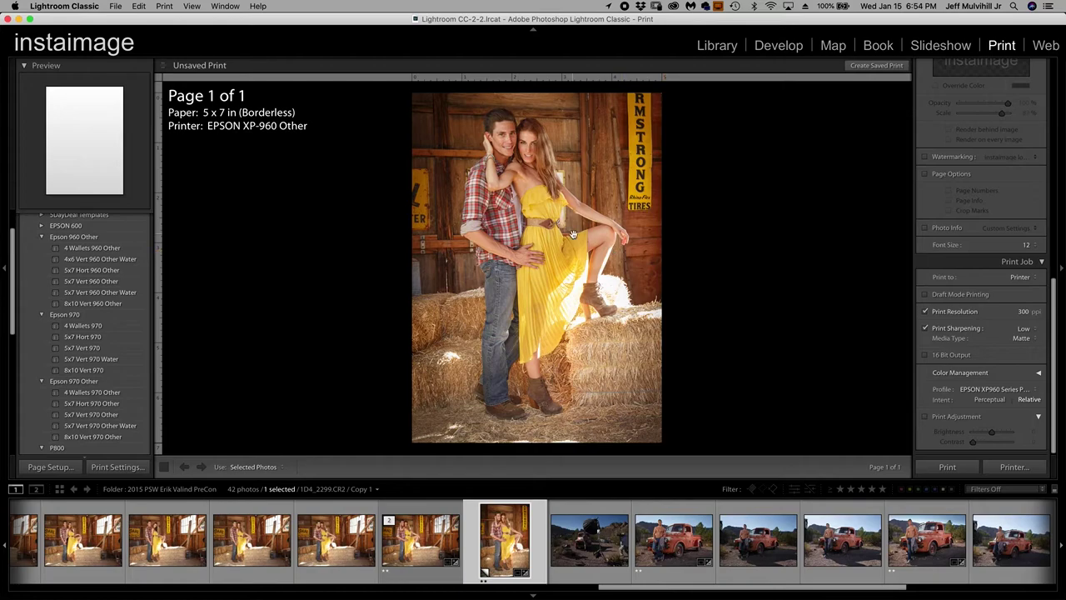
left_click(998, 390)
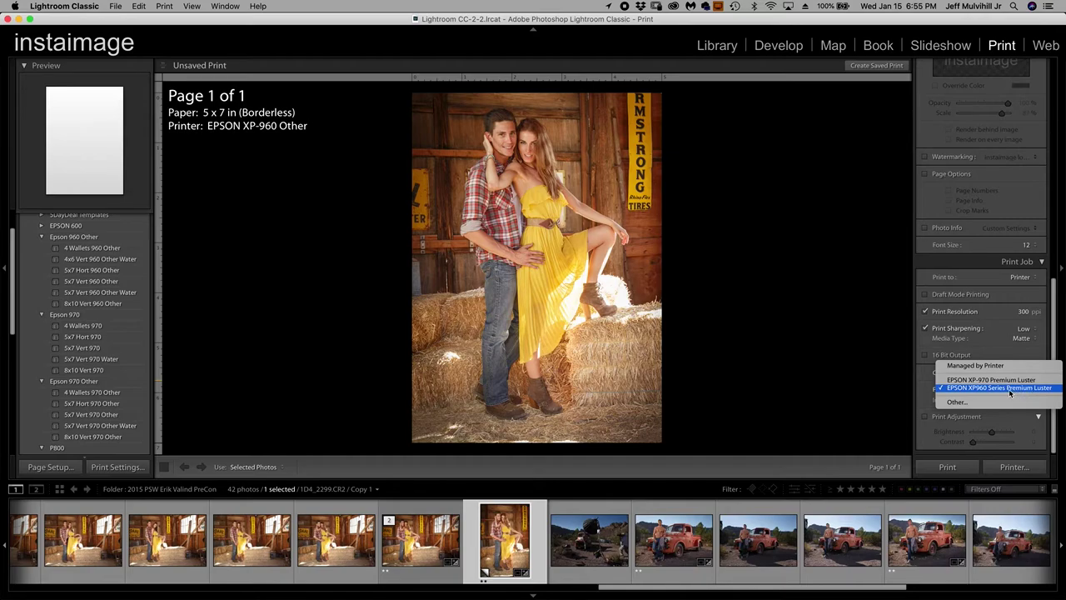
left_click(1025, 390)
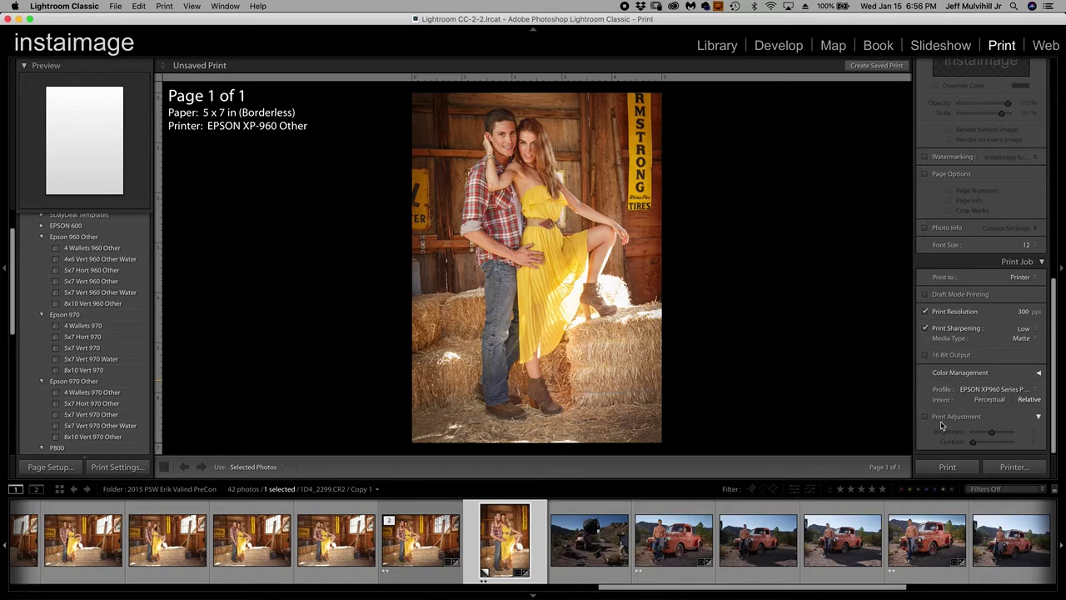
scroll(993, 377, "up", 6)
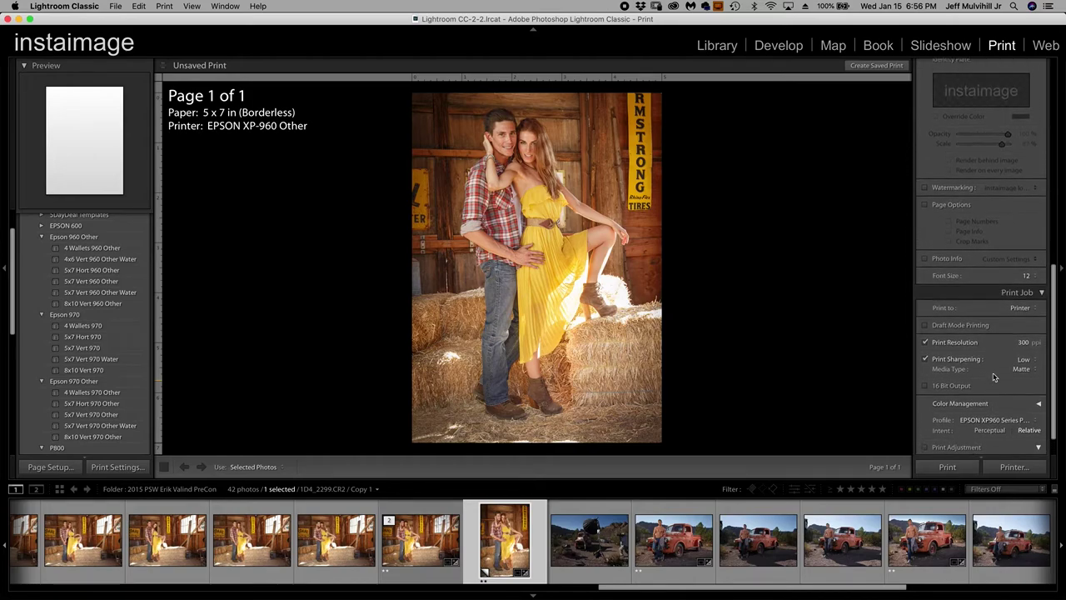
scroll(993, 376, "down", 6)
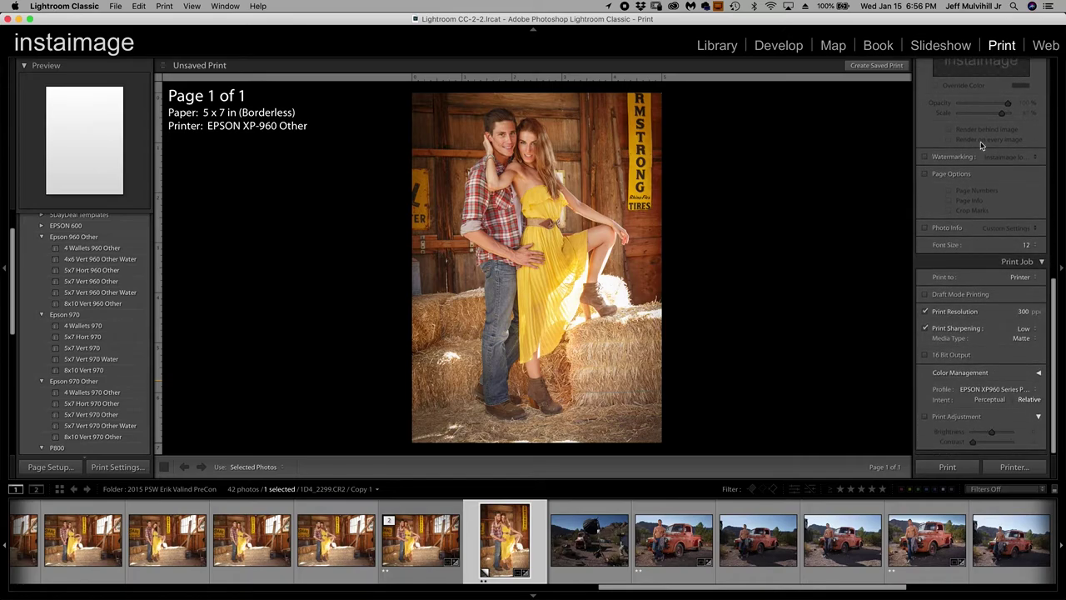
scroll(993, 366, "up", 1)
scroll(994, 366, "up", 3)
scroll(999, 342, "down", 4)
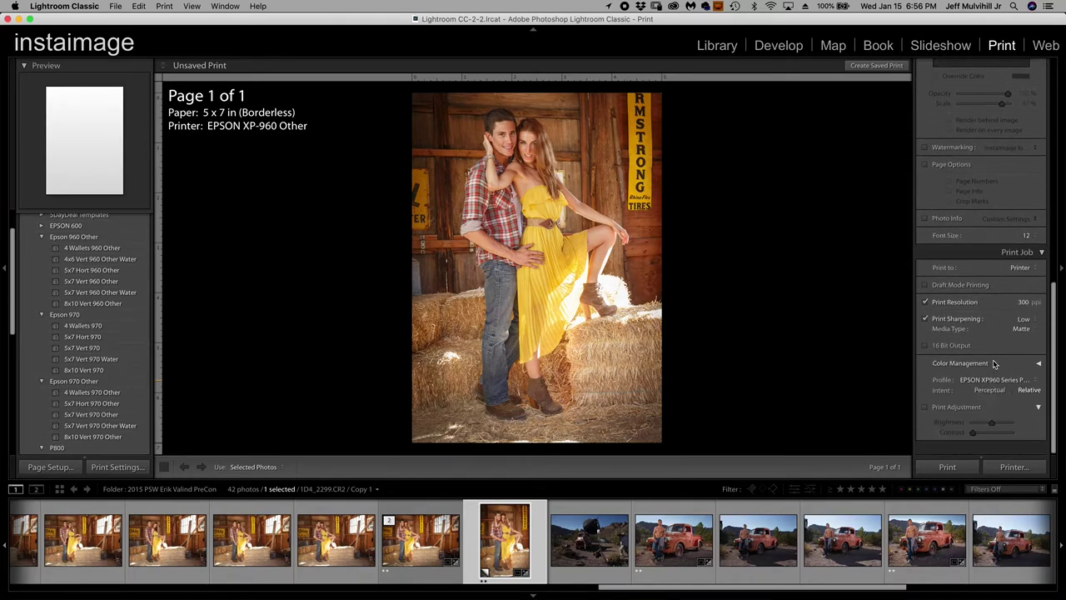
scroll(1014, 280, "up", 5)
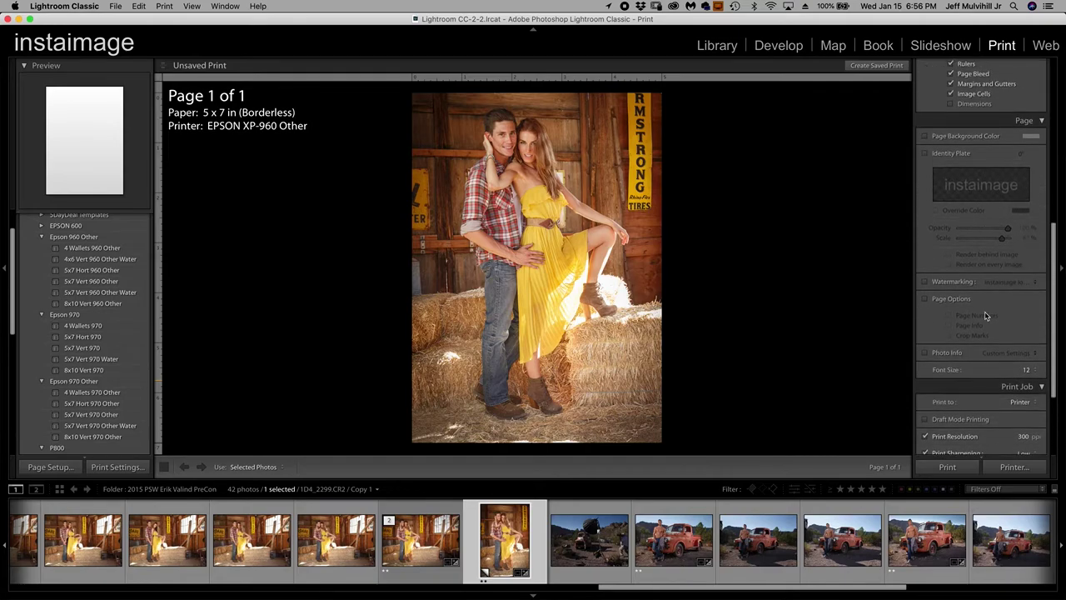
scroll(986, 247, "up", 5)
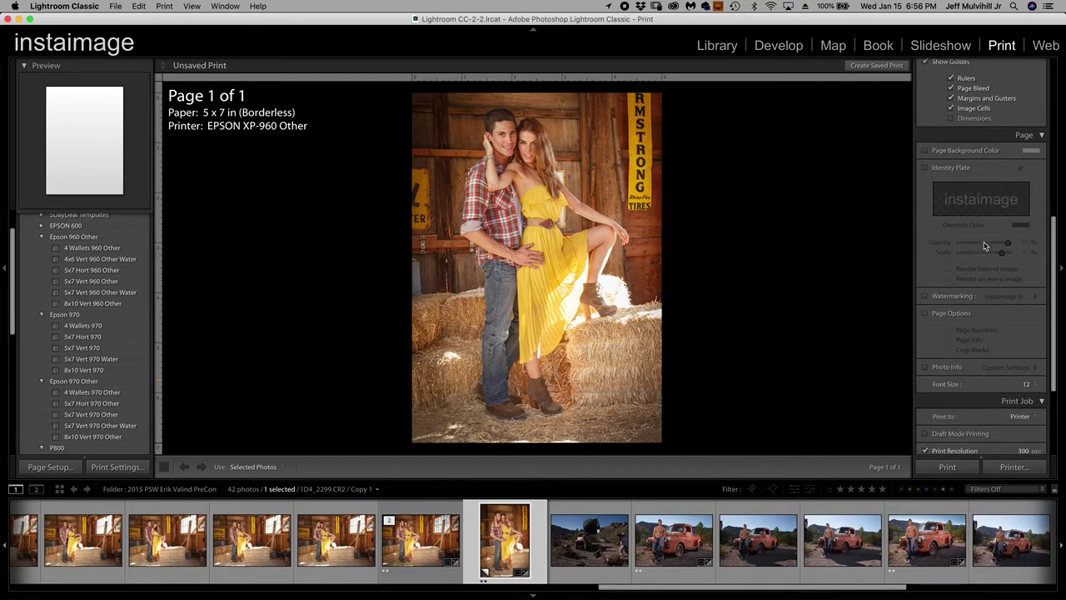
Enable a black stroke border about 7.3 pt wide around the photo and switch the workspace background color to White
scroll(983, 247, "up", 10)
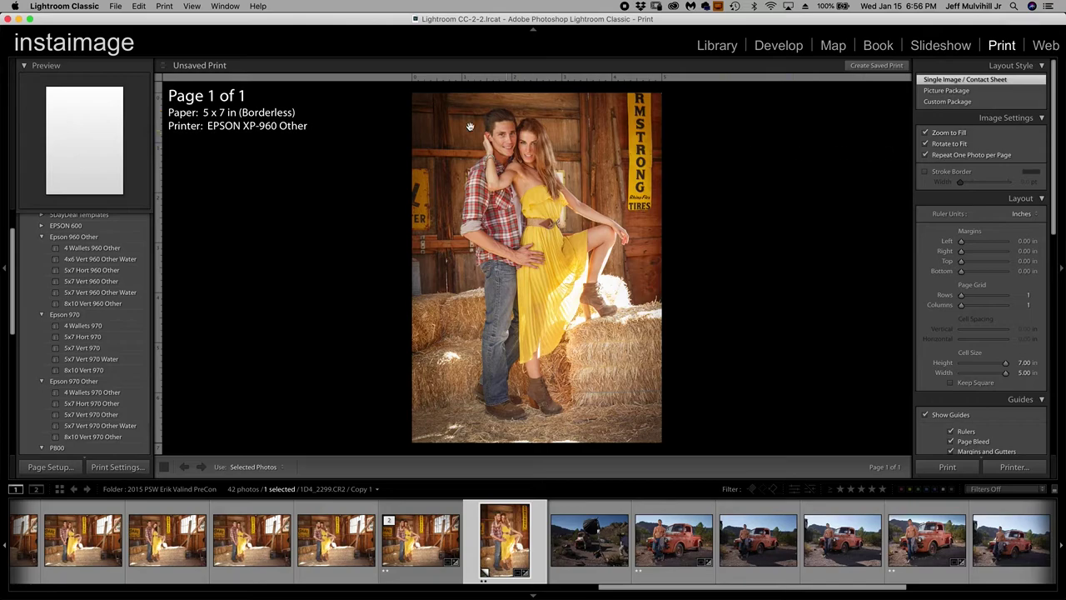
left_click(926, 156)
left_click(926, 175)
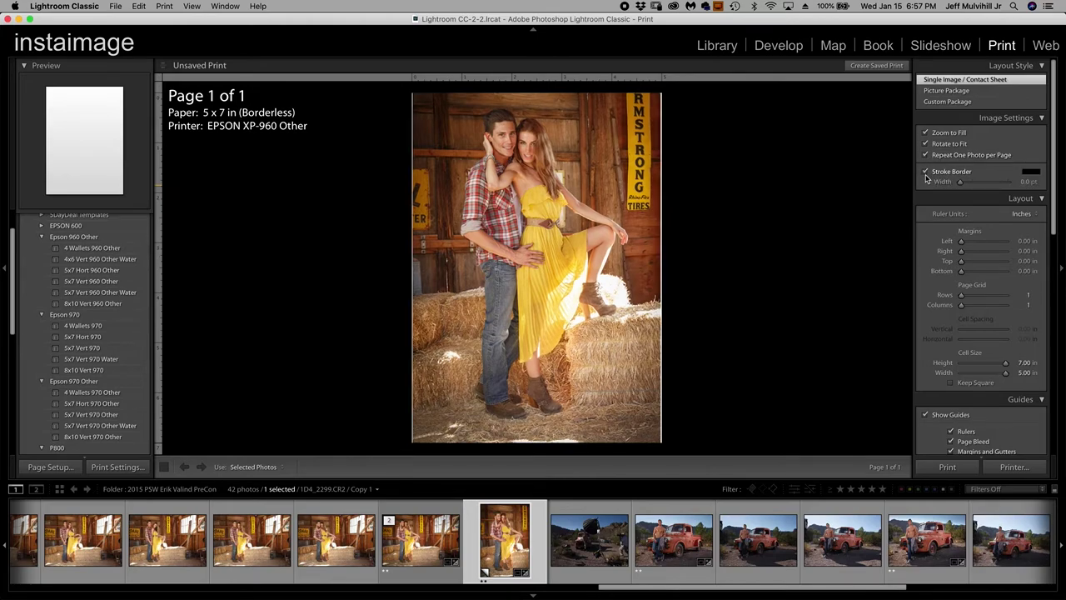
left_click_drag(961, 184, 977, 184)
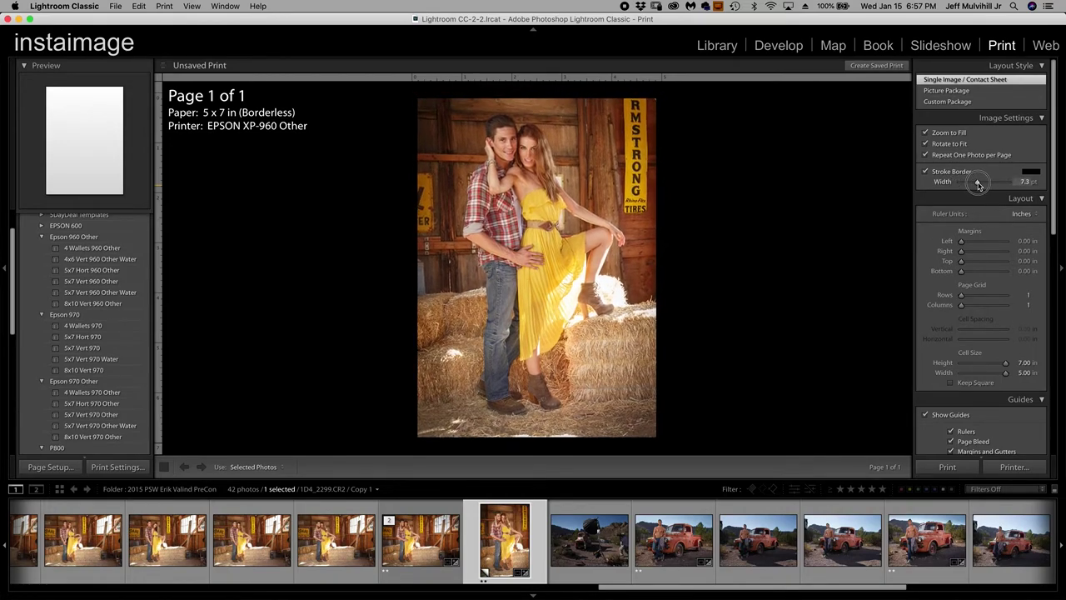
right_click(784, 230)
left_click(812, 242)
Reduce the stroke border to 0.2 pt, turn it off, and return the workspace background color to Black
left_click(978, 183)
mouse_move(979, 183)
left_mouse_down()
mouse_move(1001, 183)
mouse_move(953, 181)
left_mouse_up()
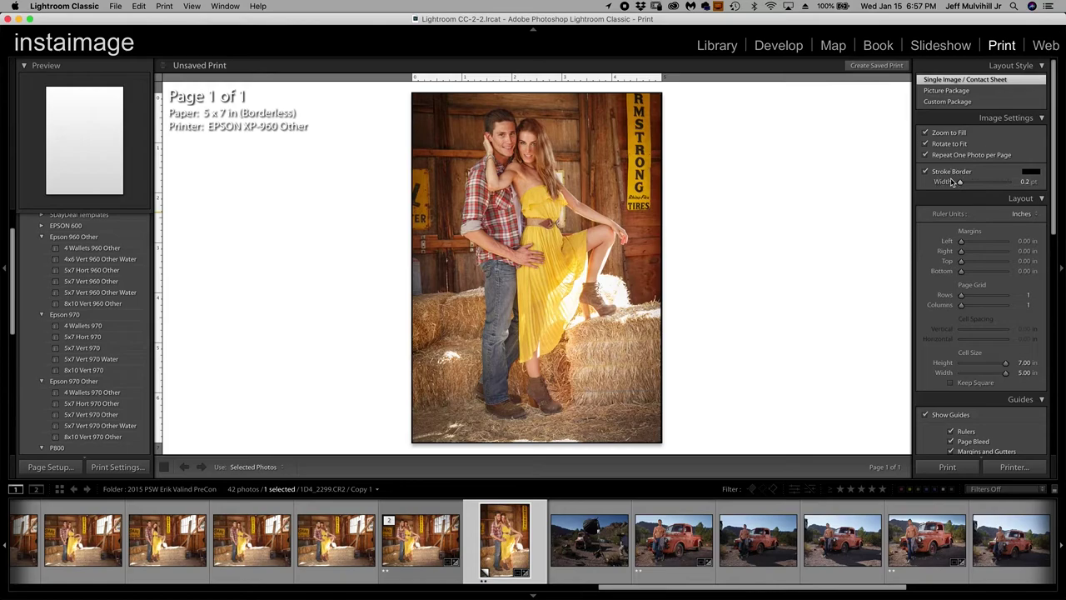
left_click(924, 173)
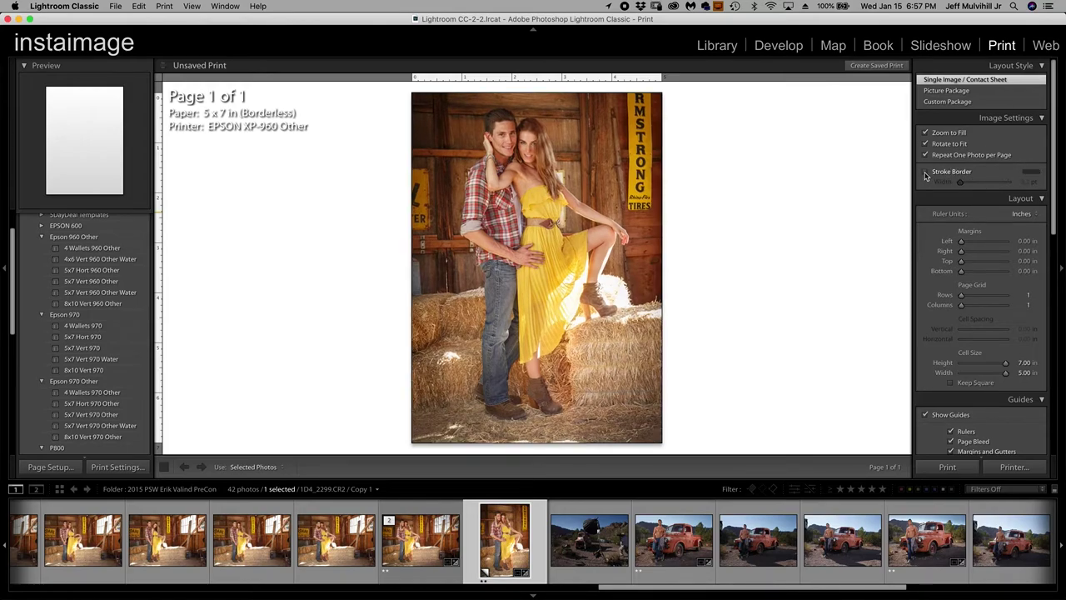
right_click(816, 257)
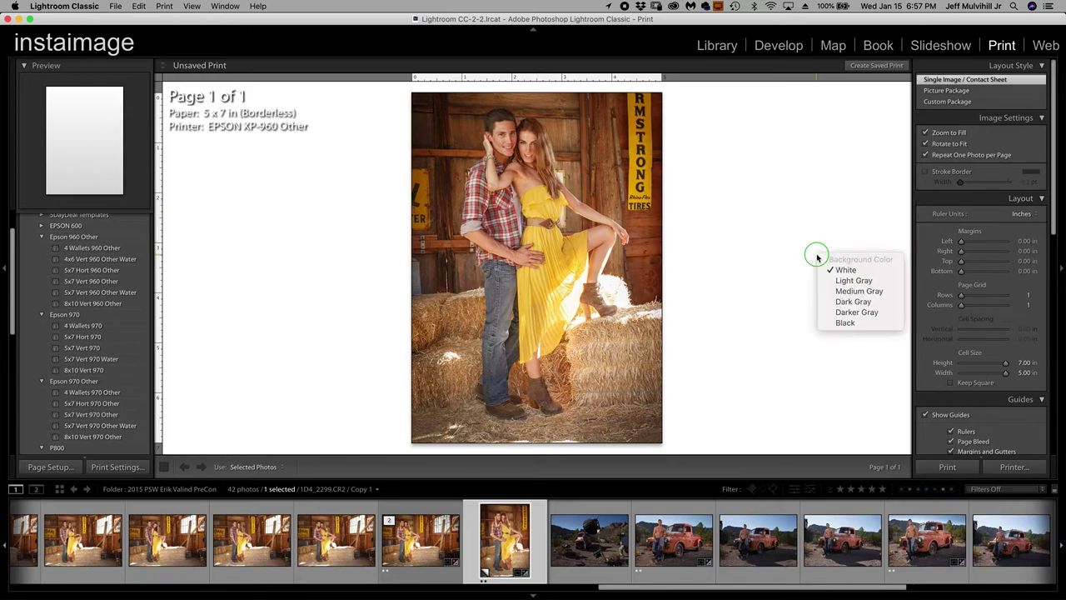
left_click(857, 324)
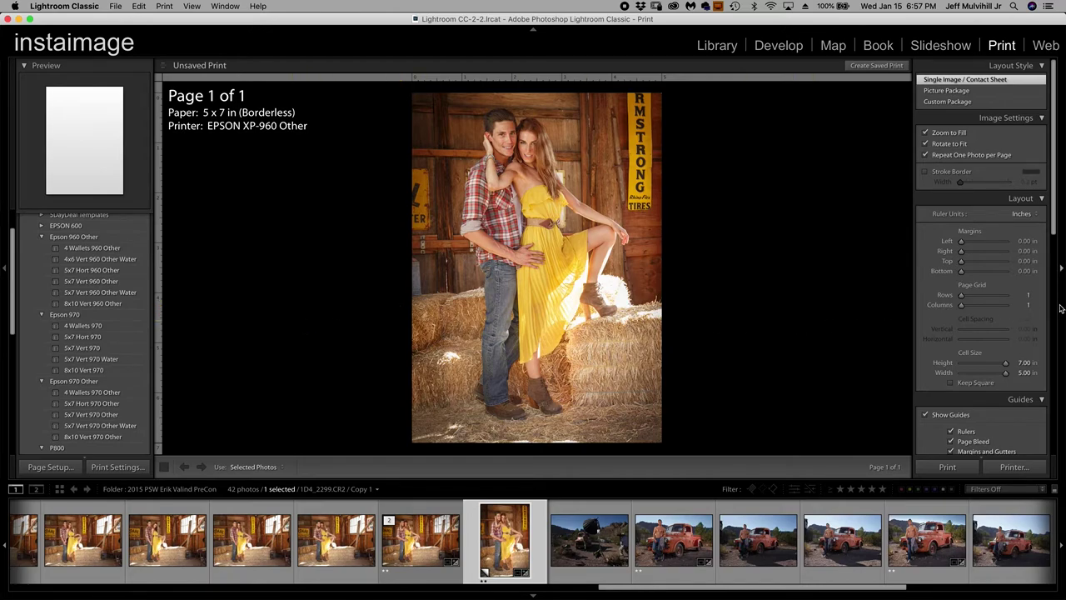
Check the printer, paper size, orientation and scale in Page Setup, accepting EPSON XP-960 Other and 5 x 7 in (Borderless)
scroll(1005, 343, "down", 15)
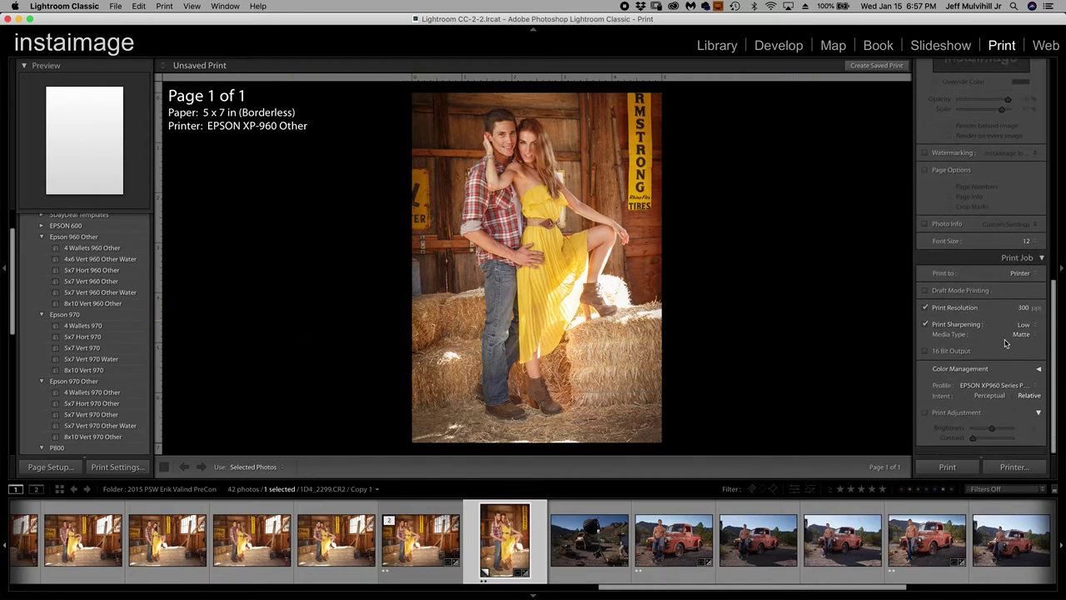
scroll(1006, 343, "up", 15)
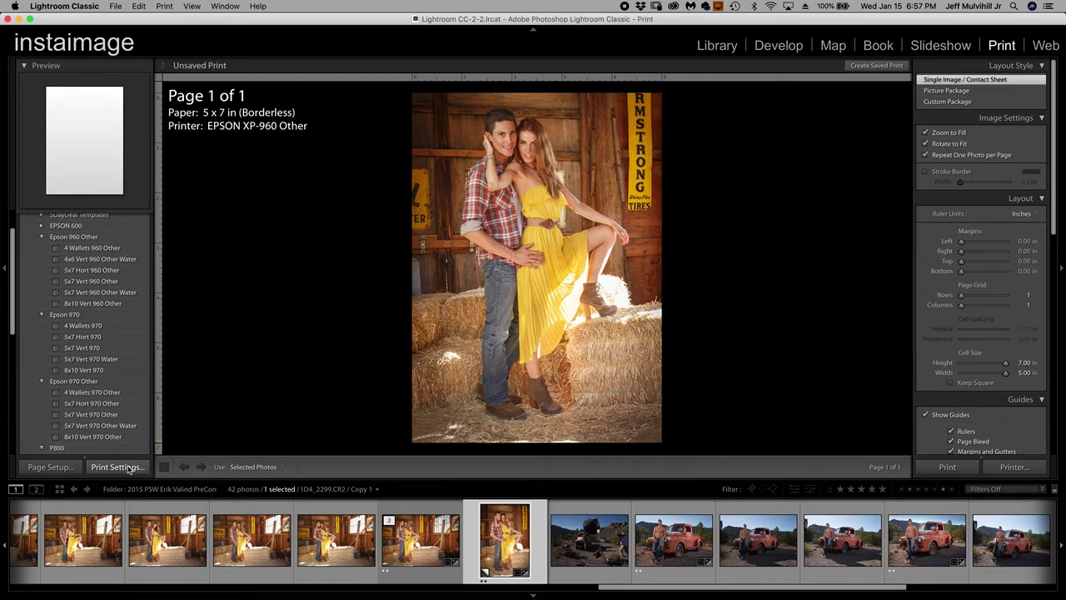
left_click(63, 469)
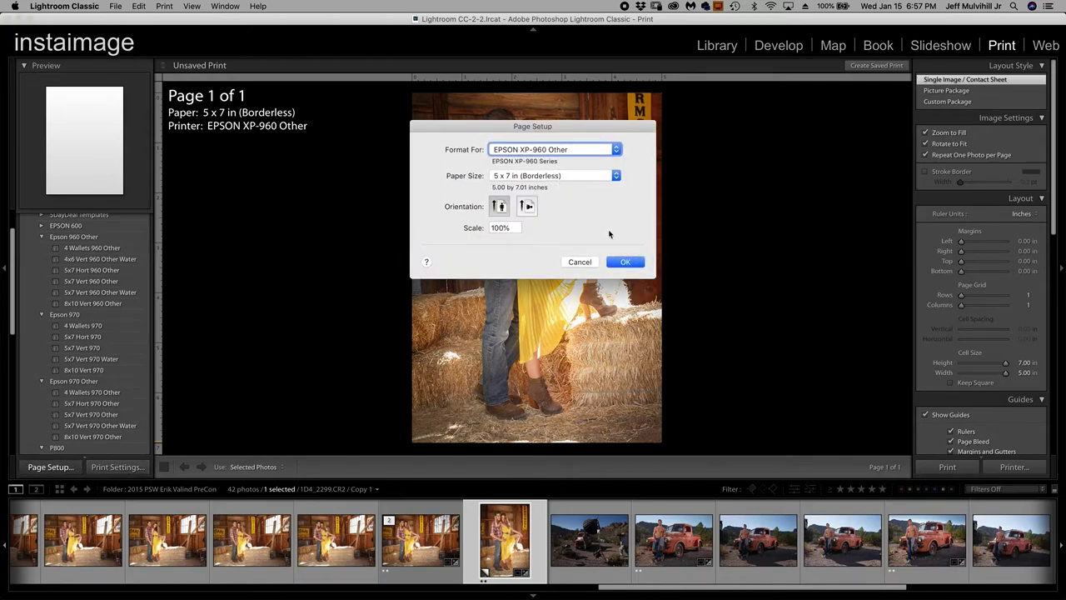
left_click(623, 261)
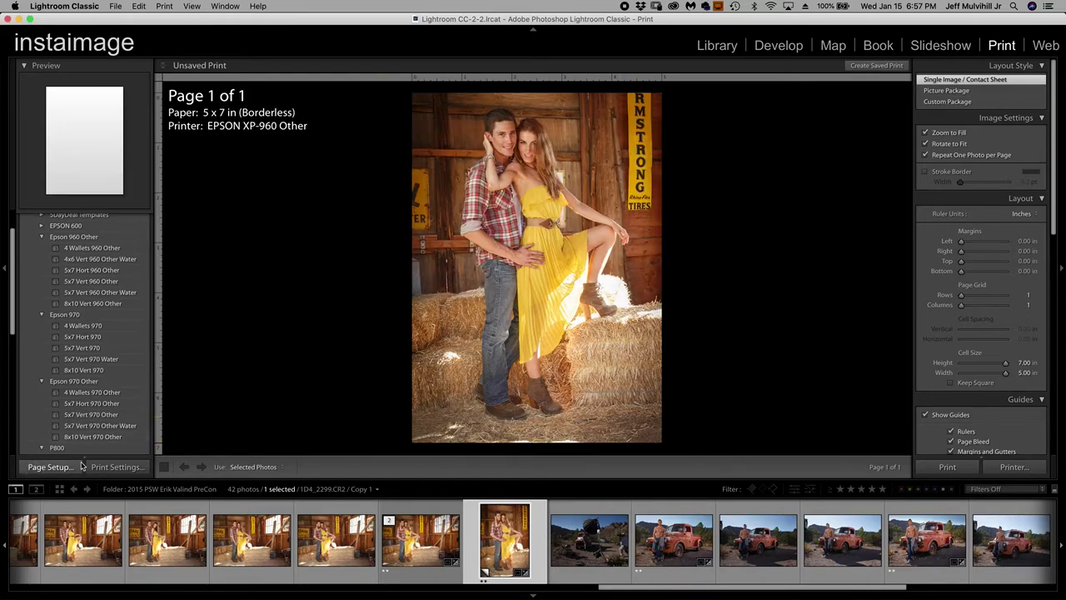
Review the printer's paper source, media type, print quality and borderless options in Print Settings, leaving the dialog without saving
left_click(117, 468)
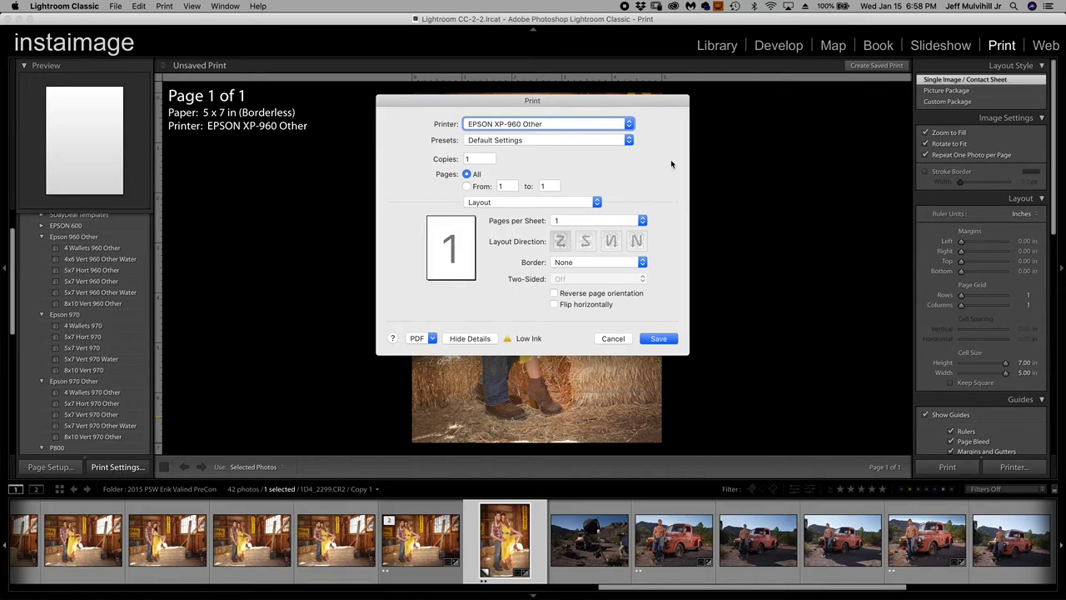
left_click(531, 202)
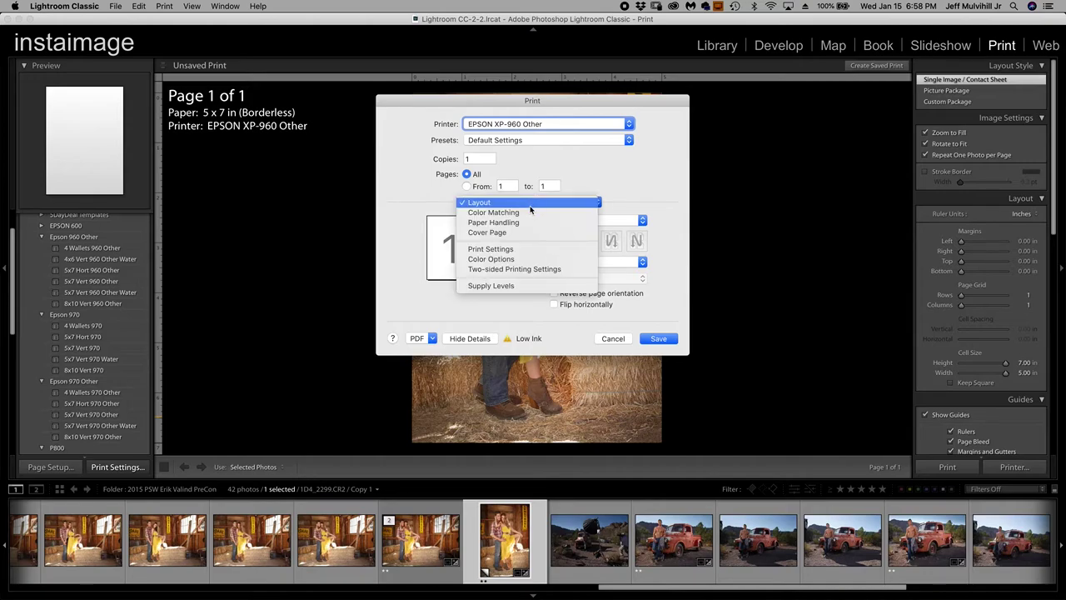
left_click(528, 249)
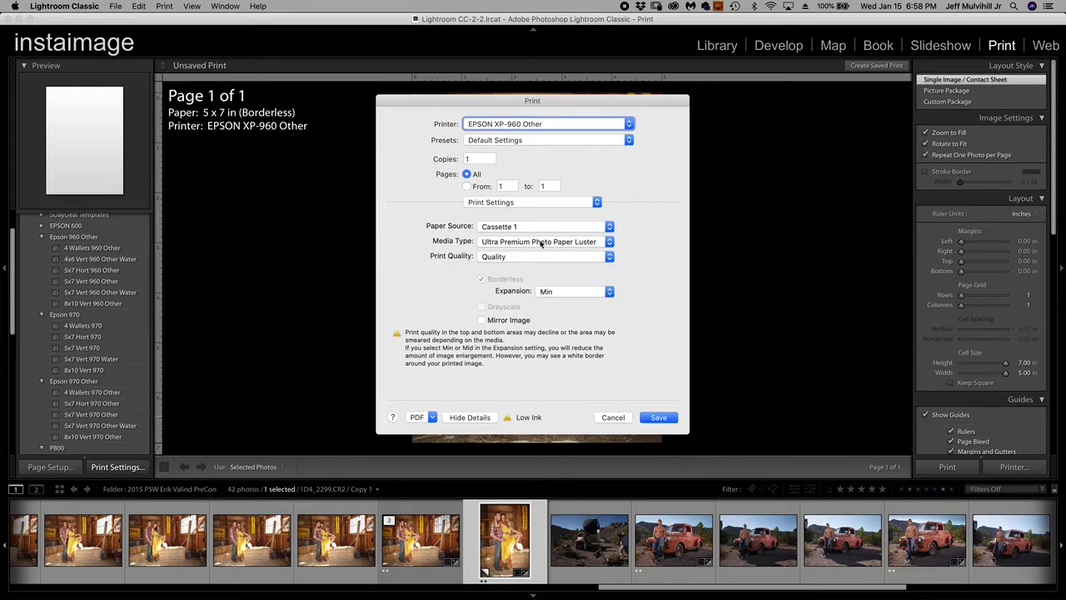
left_click(618, 416)
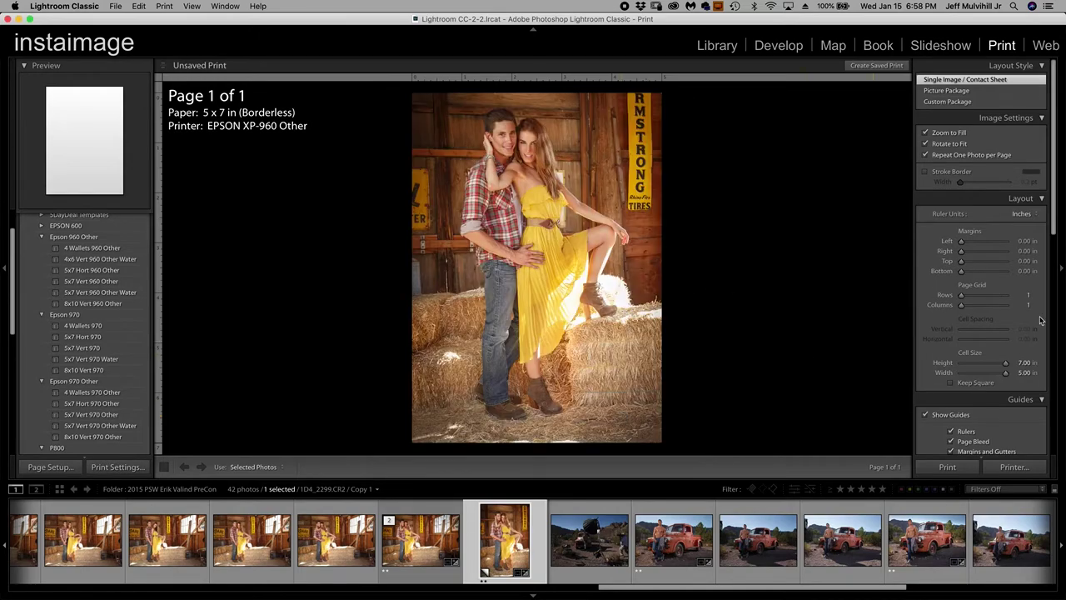
Check the Print Job's color management profile choices, keeping EPSON XP960 Series Premium Luster
scroll(1018, 291, "down", 10)
scroll(1017, 291, "down", 2)
left_click(989, 390)
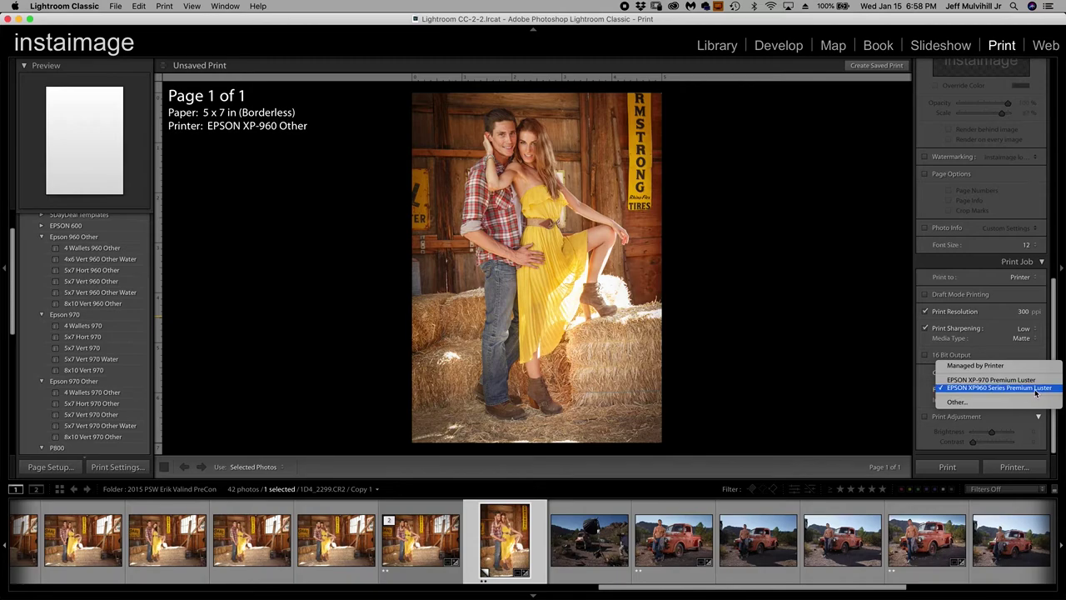
left_click(1023, 389)
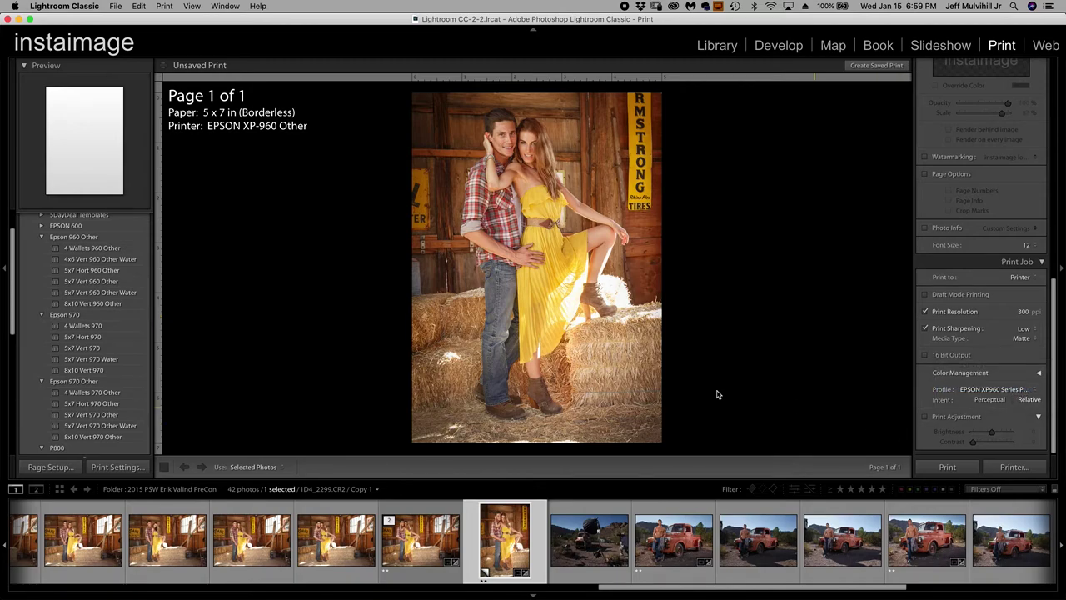
Review the printer's quality and borderless expansion choices without saving, keeping Quality and Min, and nudge the photo slightly within its cell
left_click(132, 469)
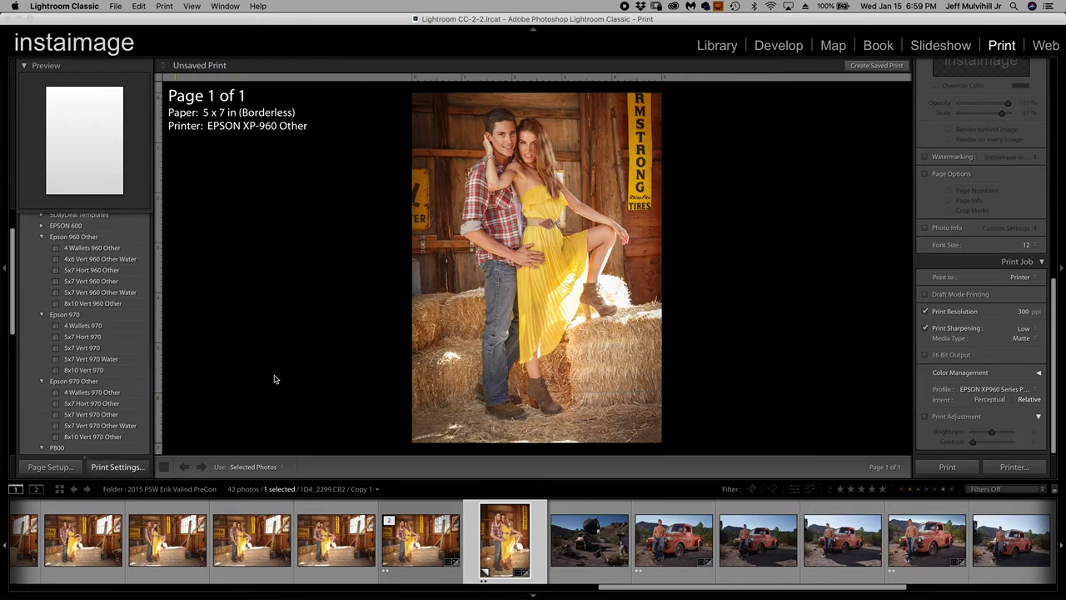
left_click(524, 204)
left_click(524, 249)
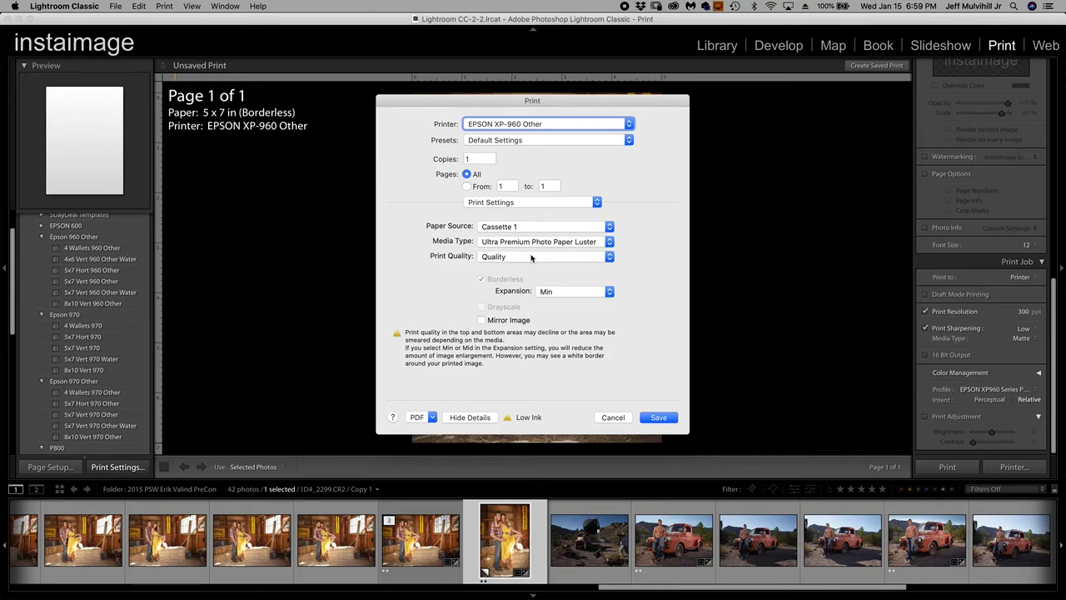
left_click(531, 257)
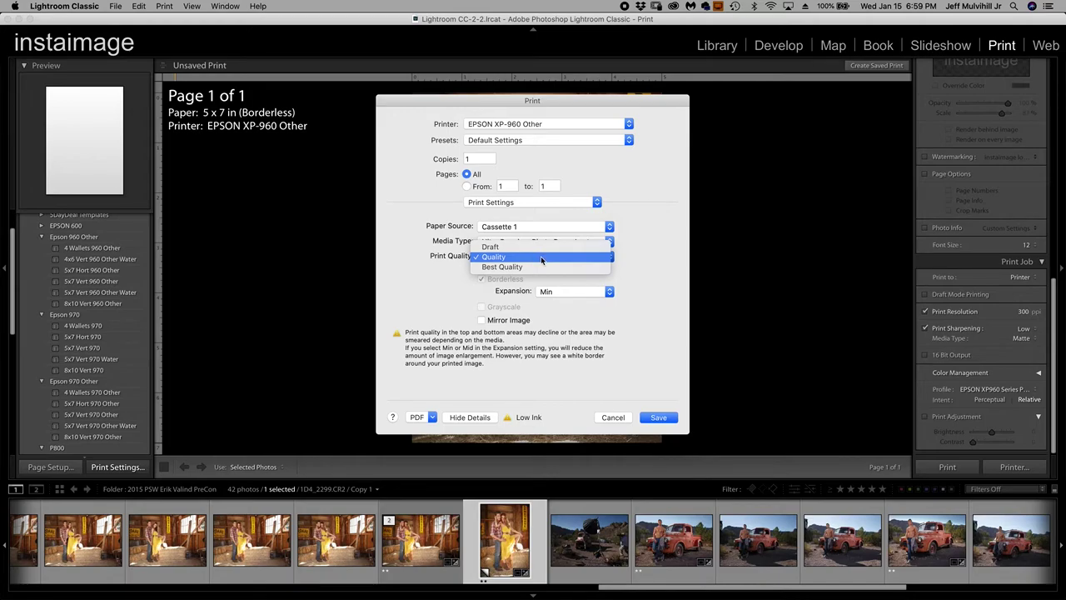
left_click(541, 261)
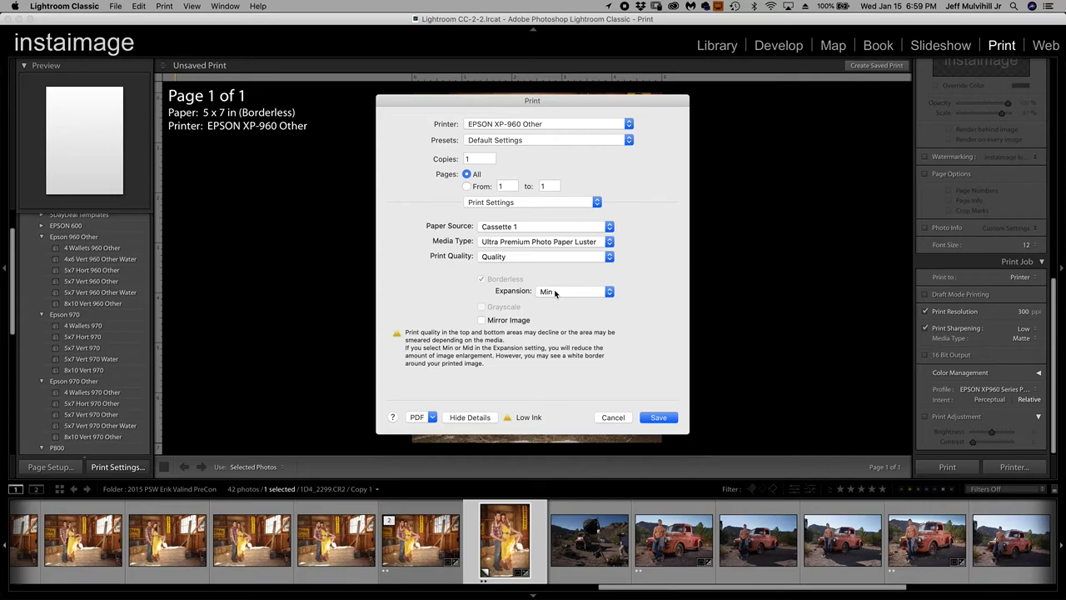
left_click(559, 291)
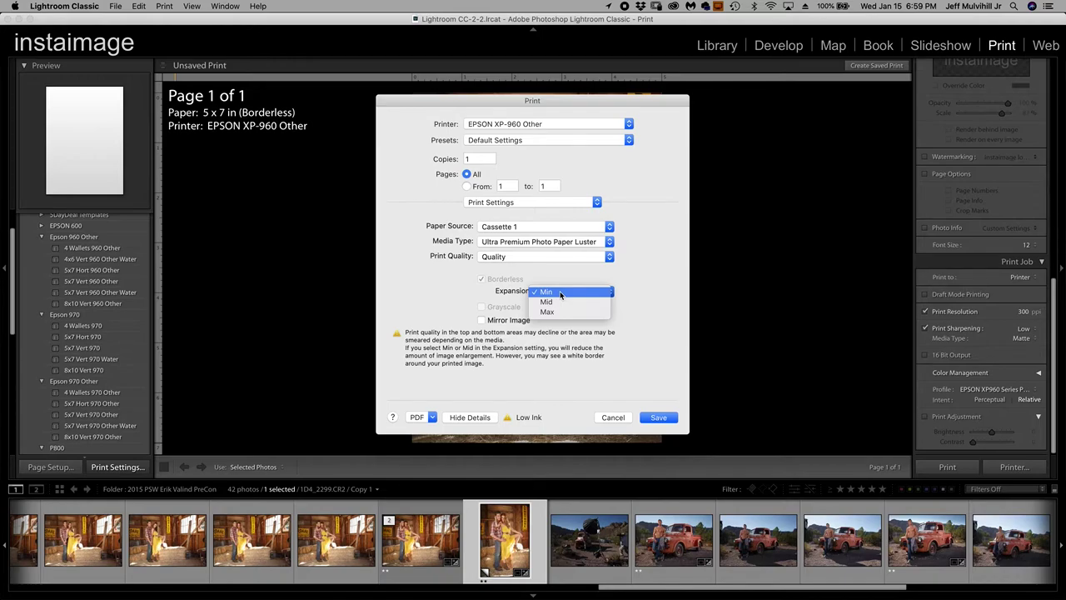
left_click(560, 291)
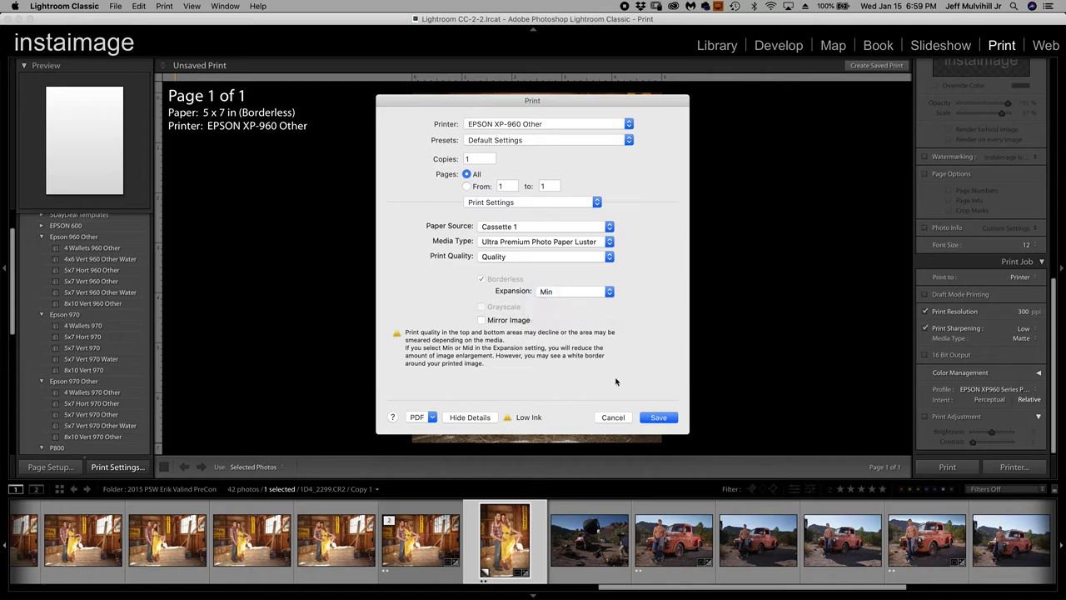
left_click(620, 417)
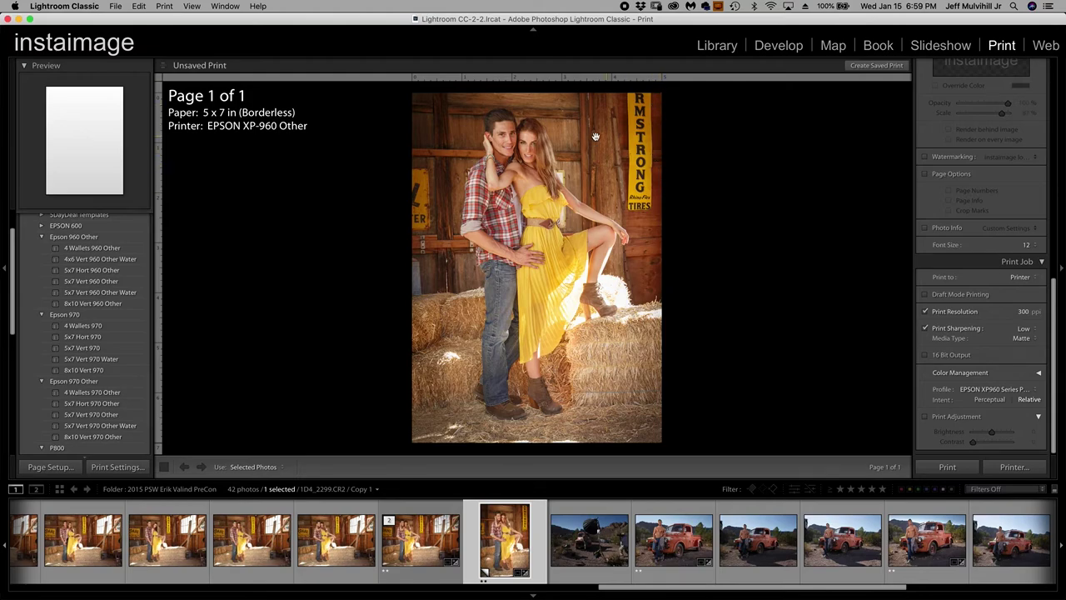
mouse_move(608, 248)
left_mouse_down()
mouse_move(608, 291)
mouse_move(606, 250)
left_mouse_up()
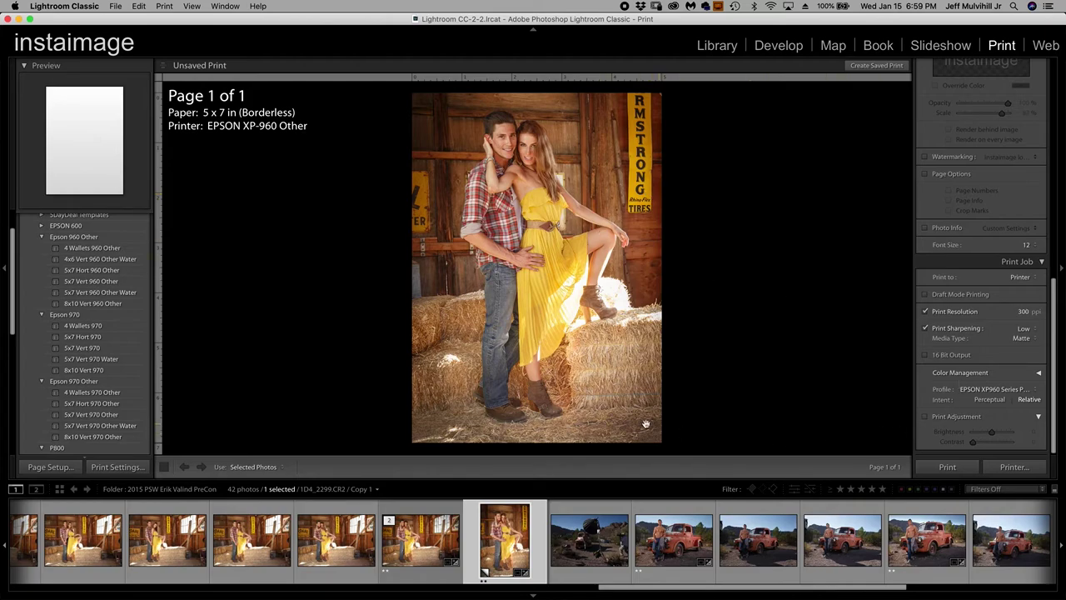
Reopen the printer dialog and examine its Print Settings and Color Matching options for the EPSON XP-960 Other
left_click(127, 466)
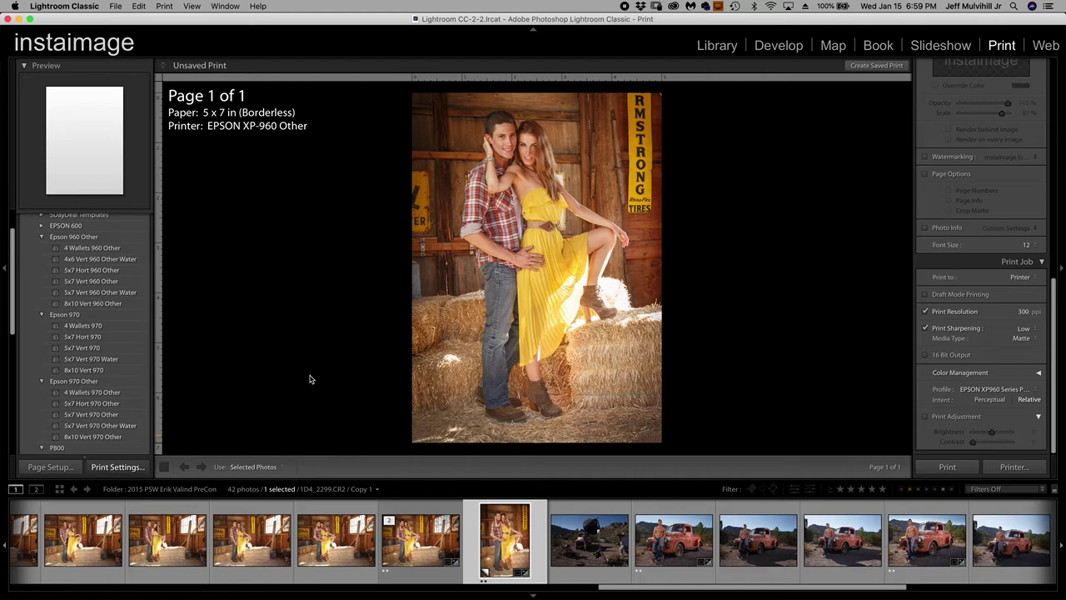
left_click(520, 202)
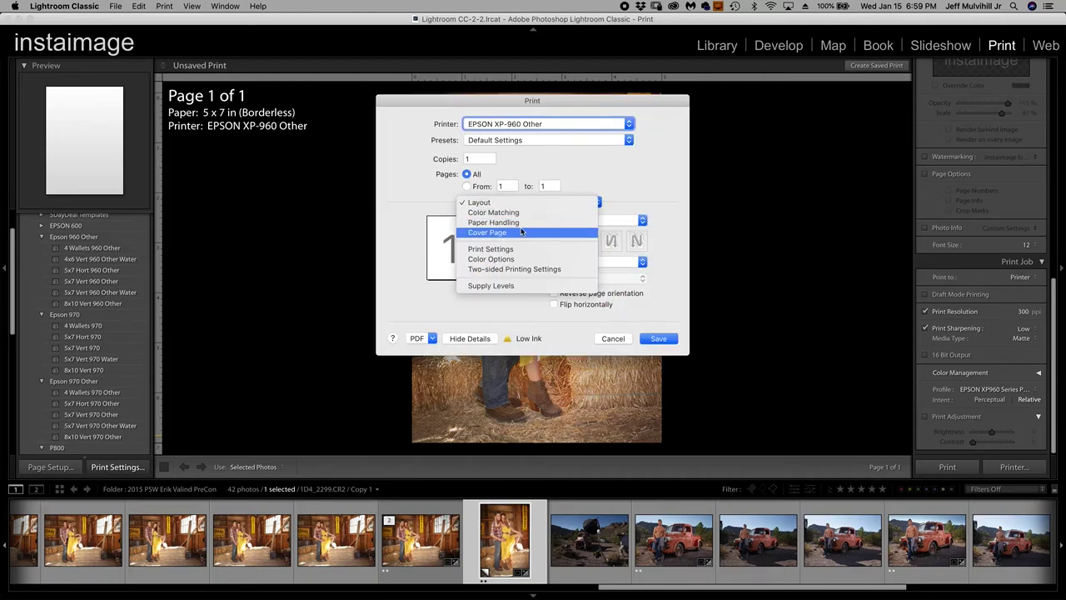
left_click(526, 249)
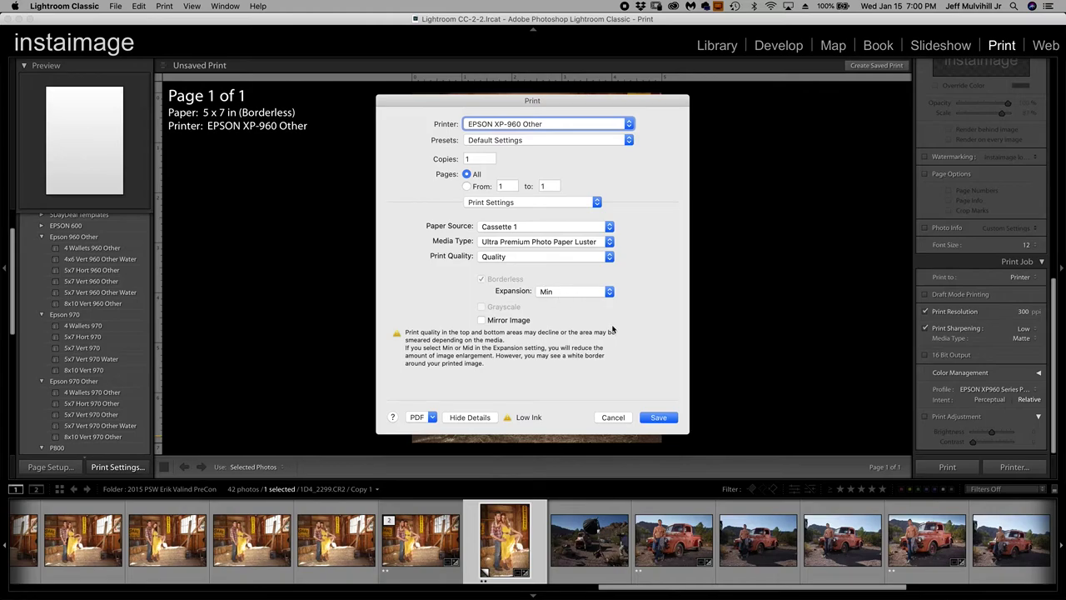
left_click(517, 204)
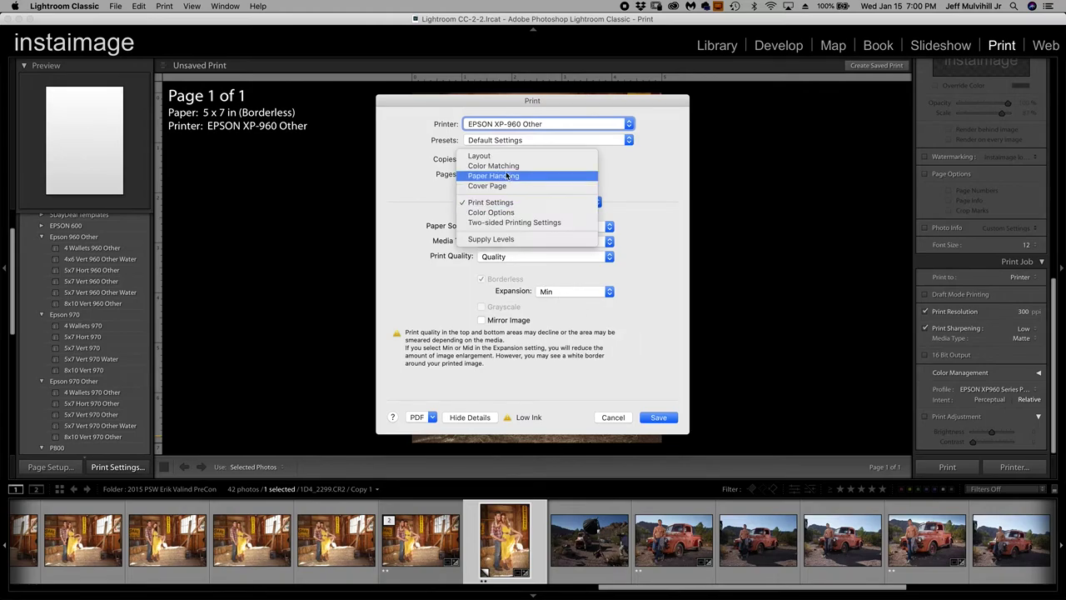
left_click(503, 168)
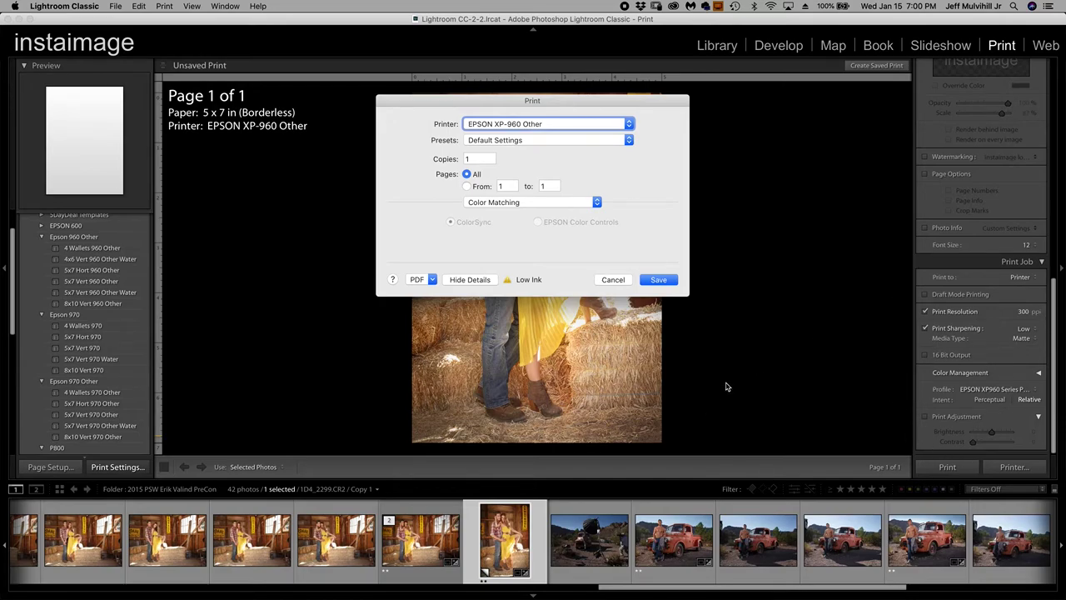
Examine the Paper Handling options and the destination paper sizes, keeping 5 x 7 in (Borderless)
left_click(521, 205)
left_click(523, 219)
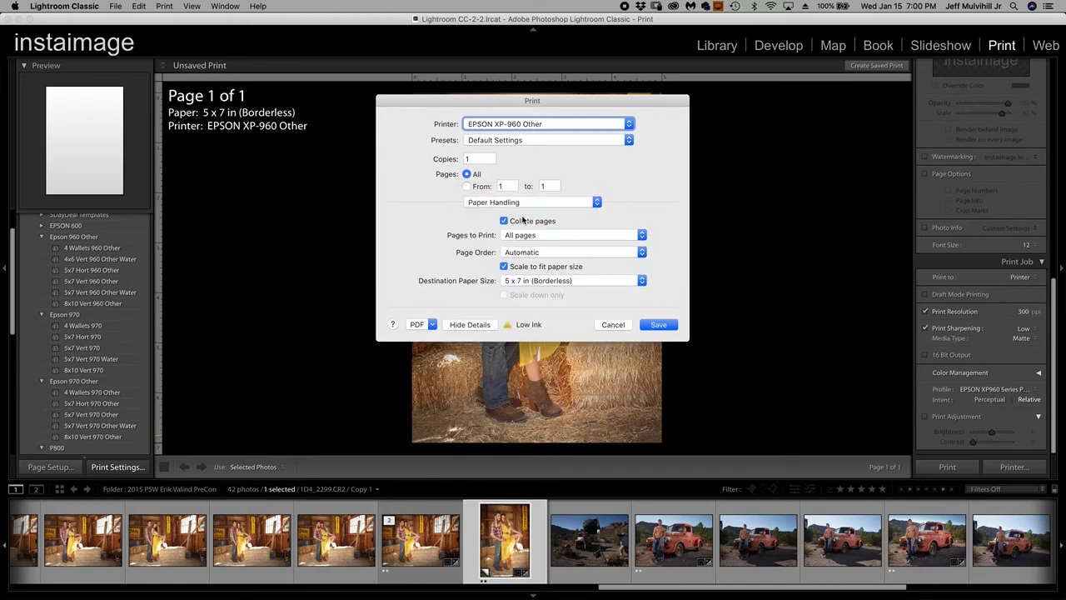
left_click(554, 281)
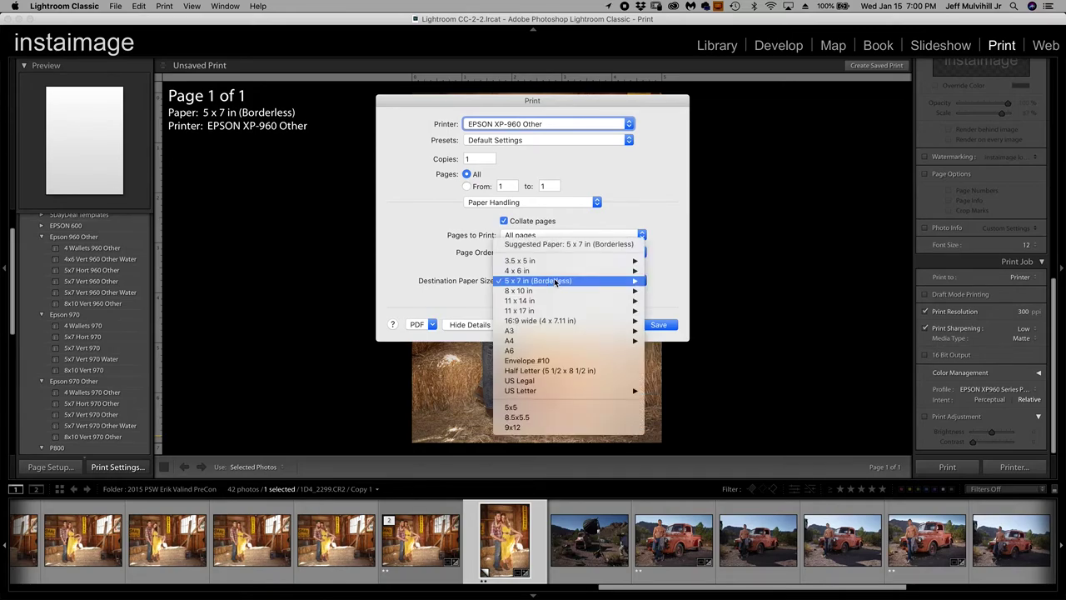
mouse_move(565, 281)
left_click(668, 290)
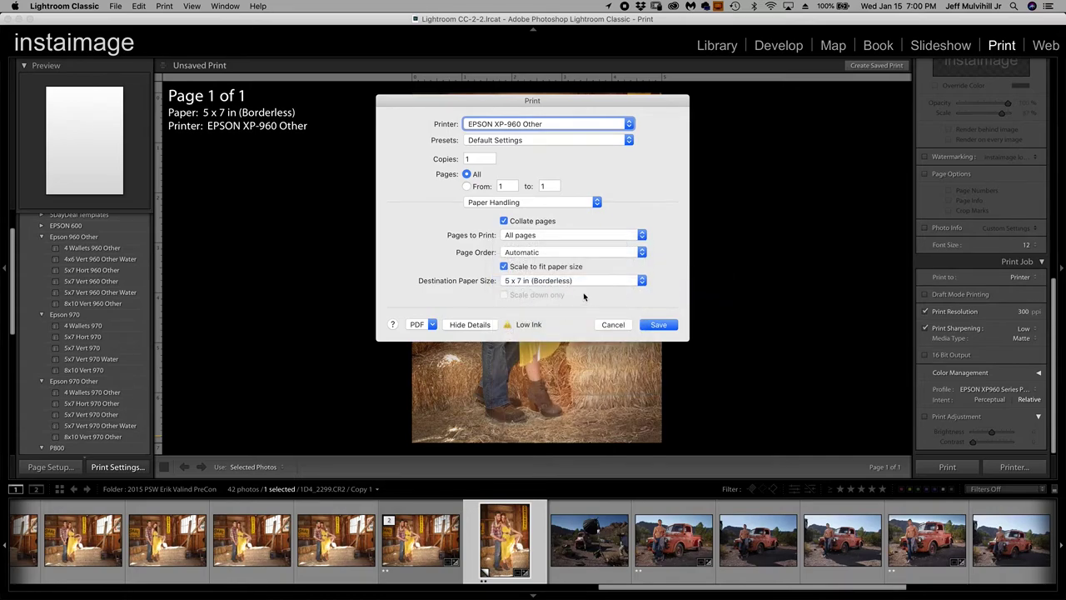
Review the Print Settings, Color Options and Layout sections of the printer dialog and save the printer settings
left_click(527, 205)
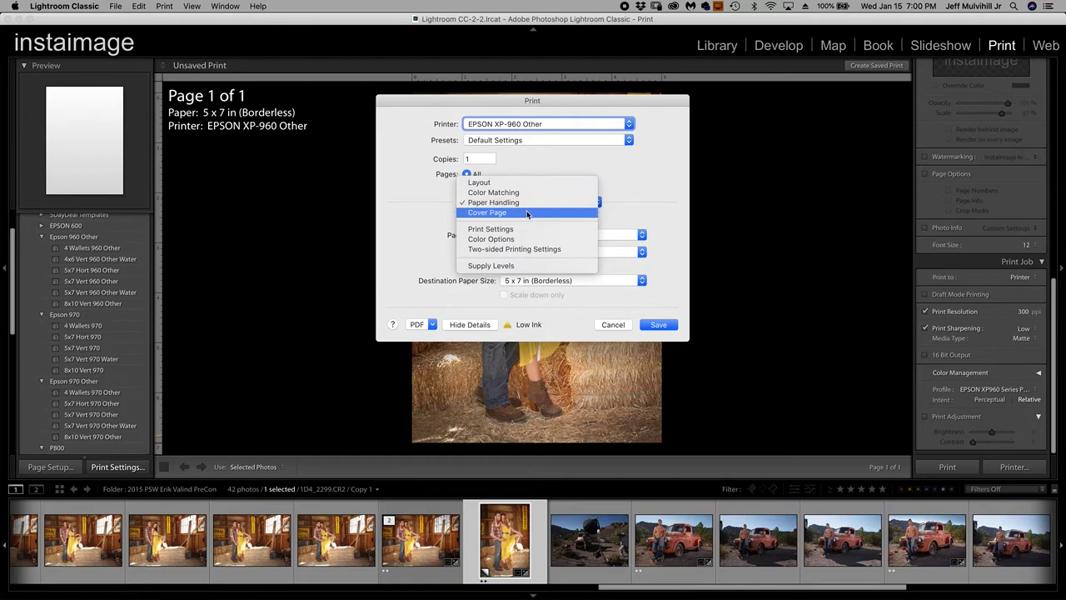
left_click(527, 232)
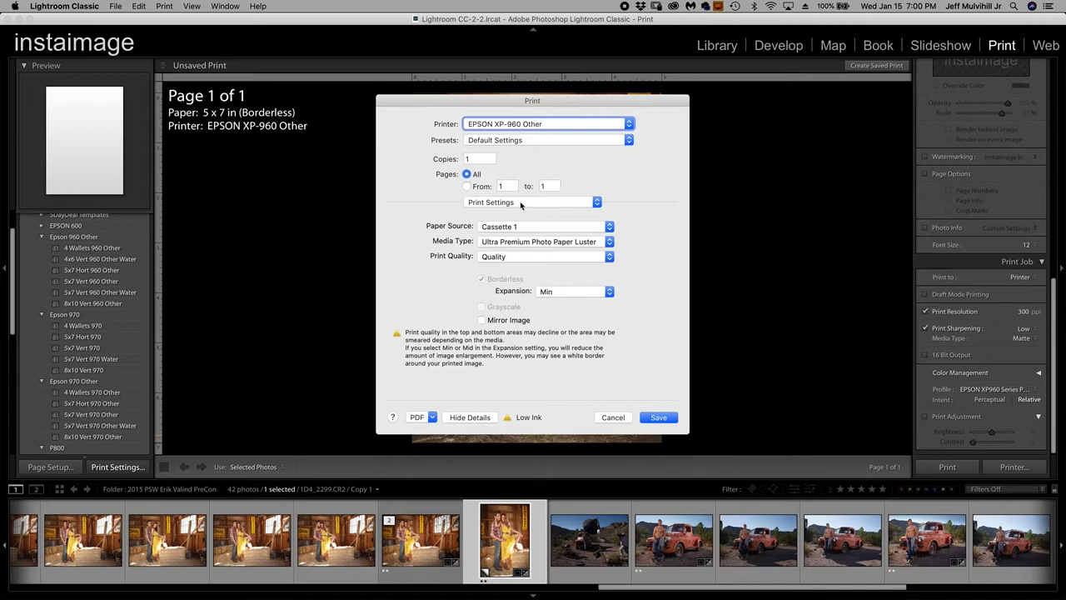
left_click(521, 205)
left_click(523, 213)
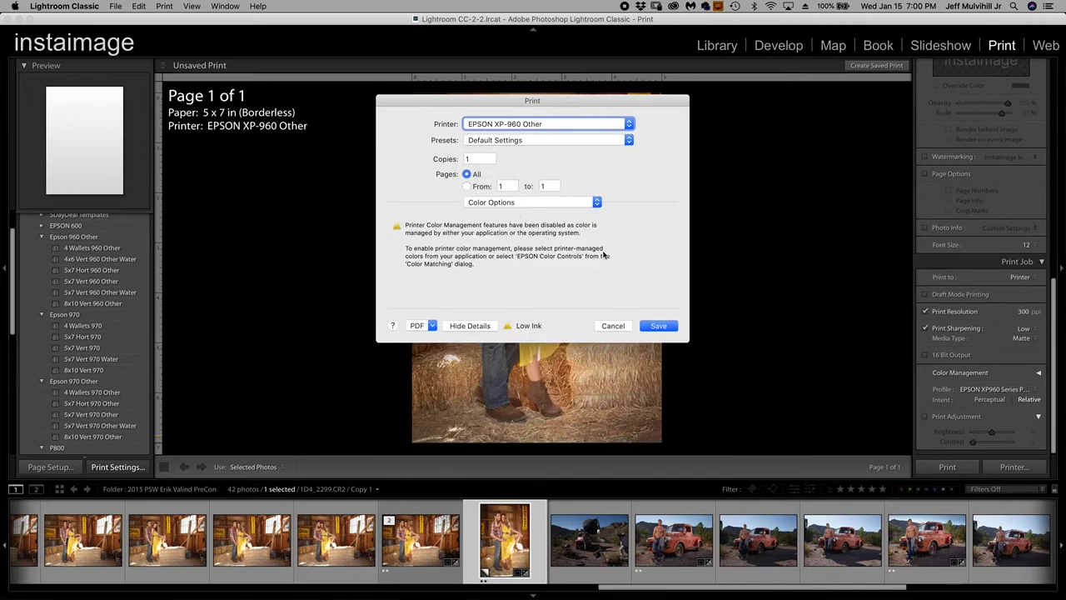
left_click(517, 204)
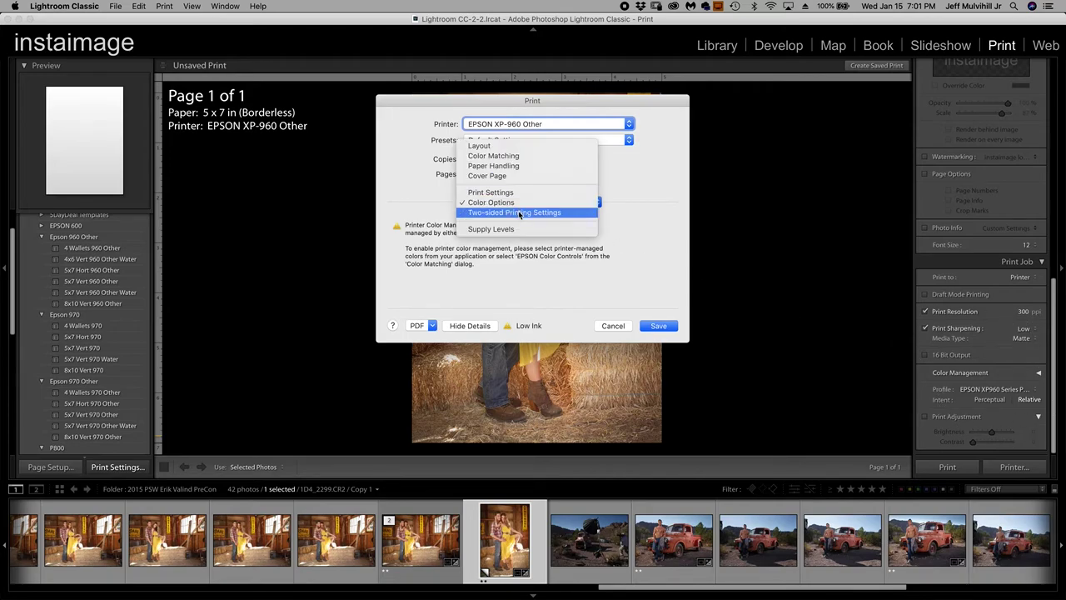
left_click(510, 148)
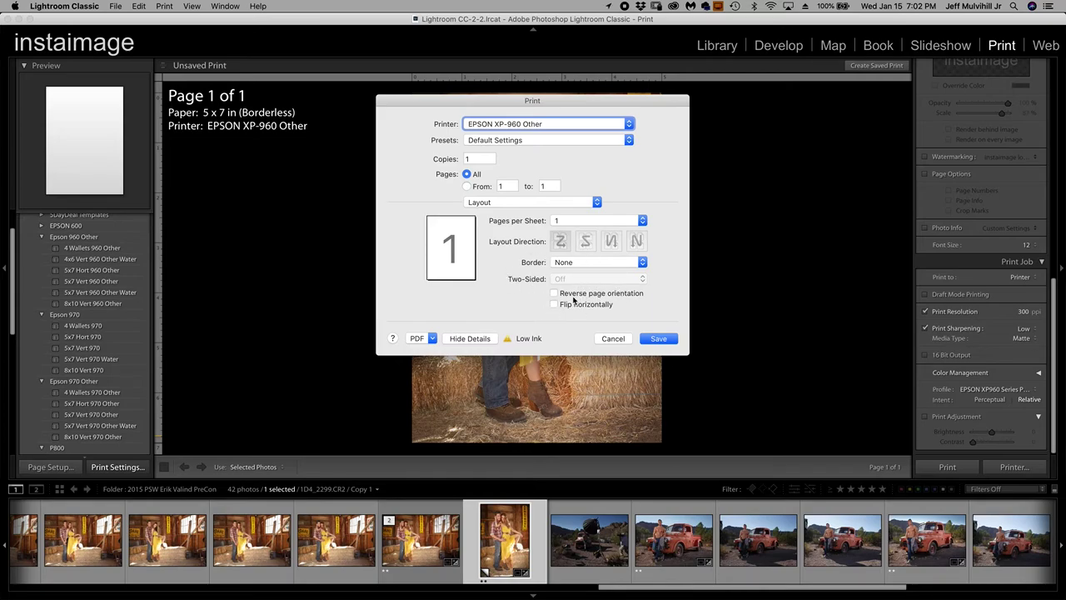
left_click(654, 339)
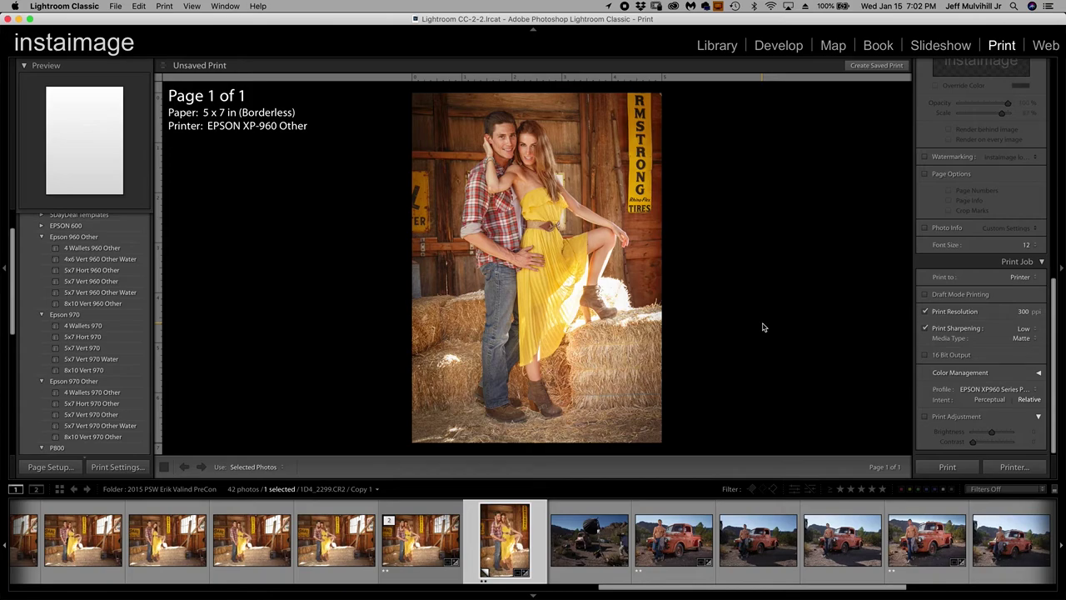
Accept 5 x 7 in (Borderless) in Page Setup and save Print Settings with Cassette 1, Ultra Premium Photo Paper Luster, Quality and Min expansion
left_click(52, 467)
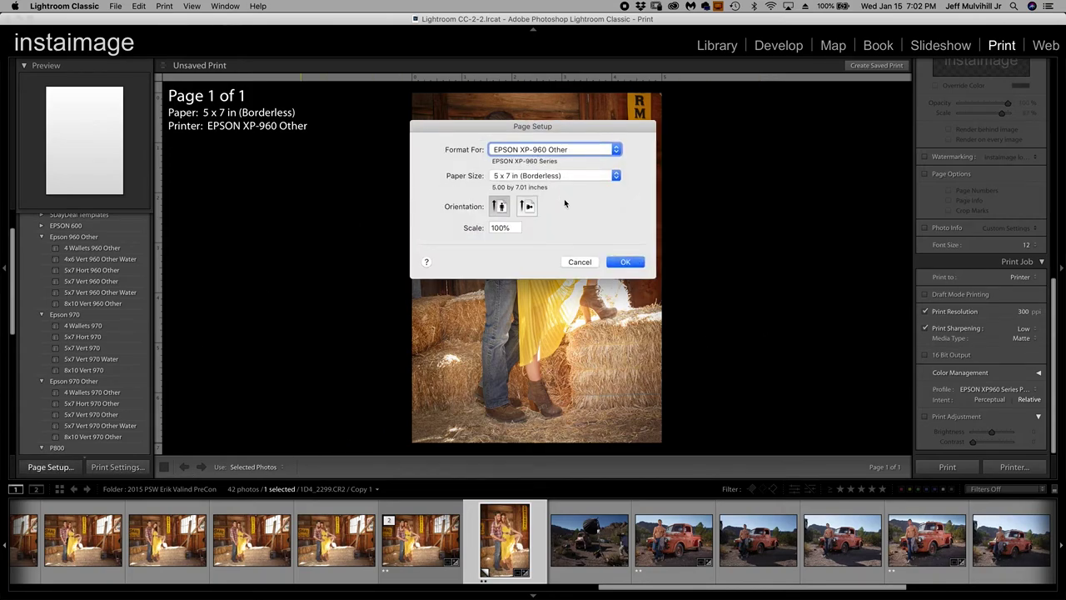
left_click(618, 262)
left_click(111, 467)
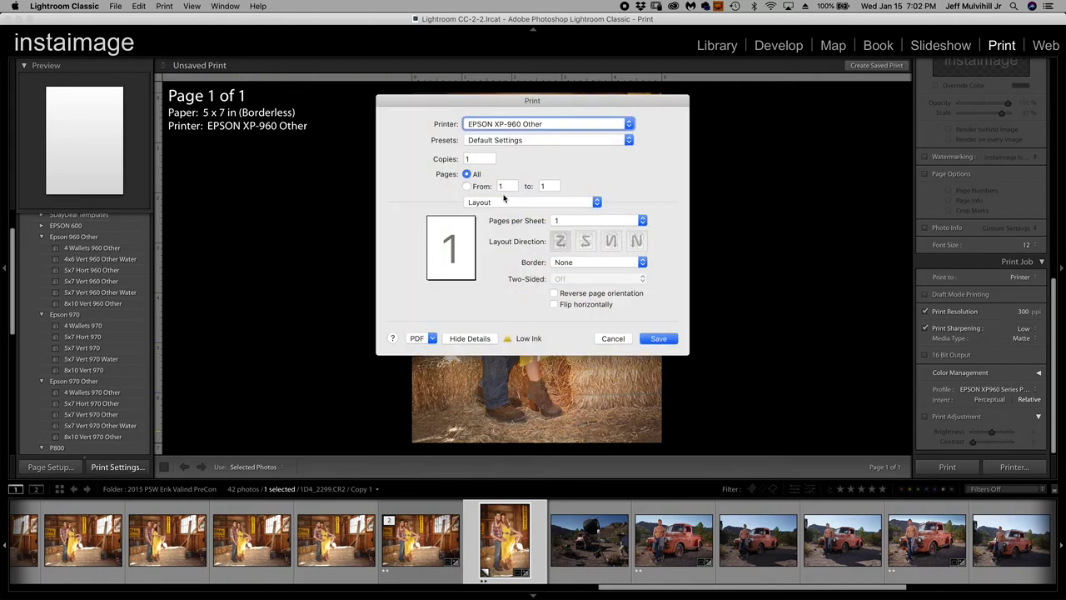
left_click(513, 203)
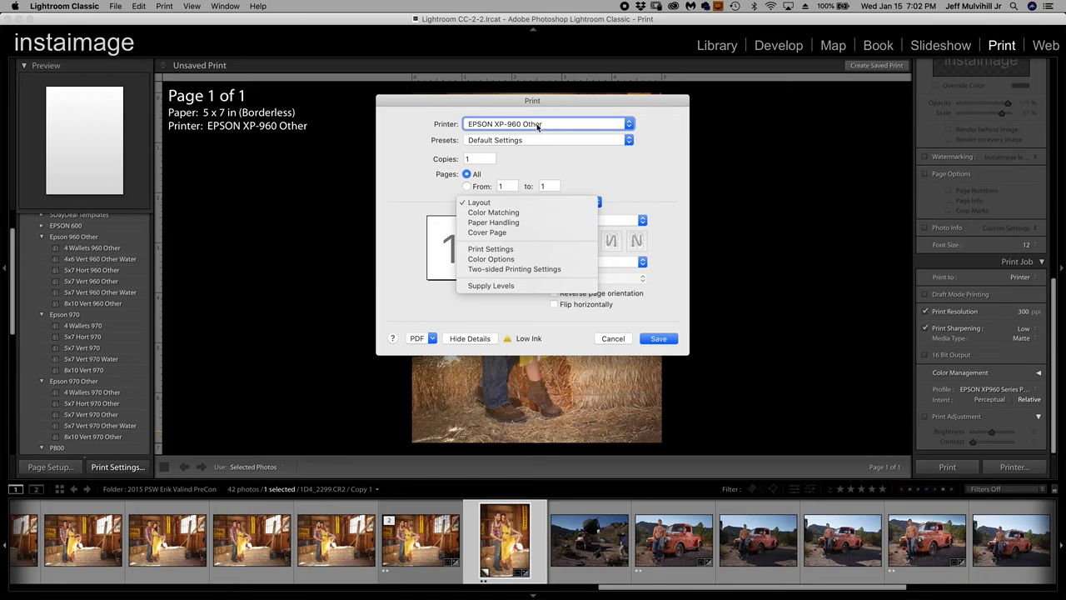
left_click(512, 249)
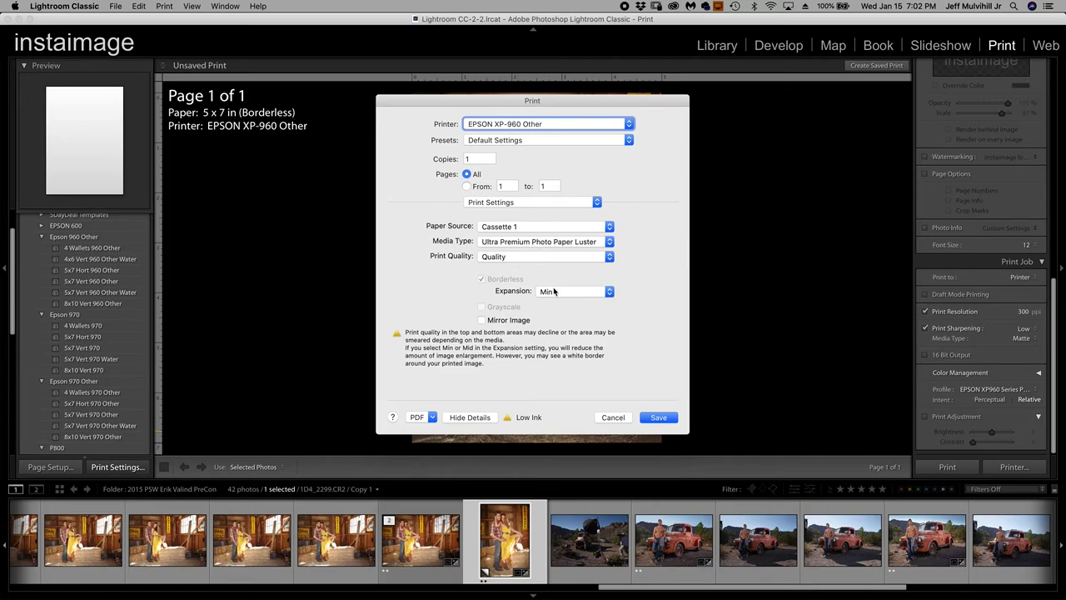
left_click(658, 418)
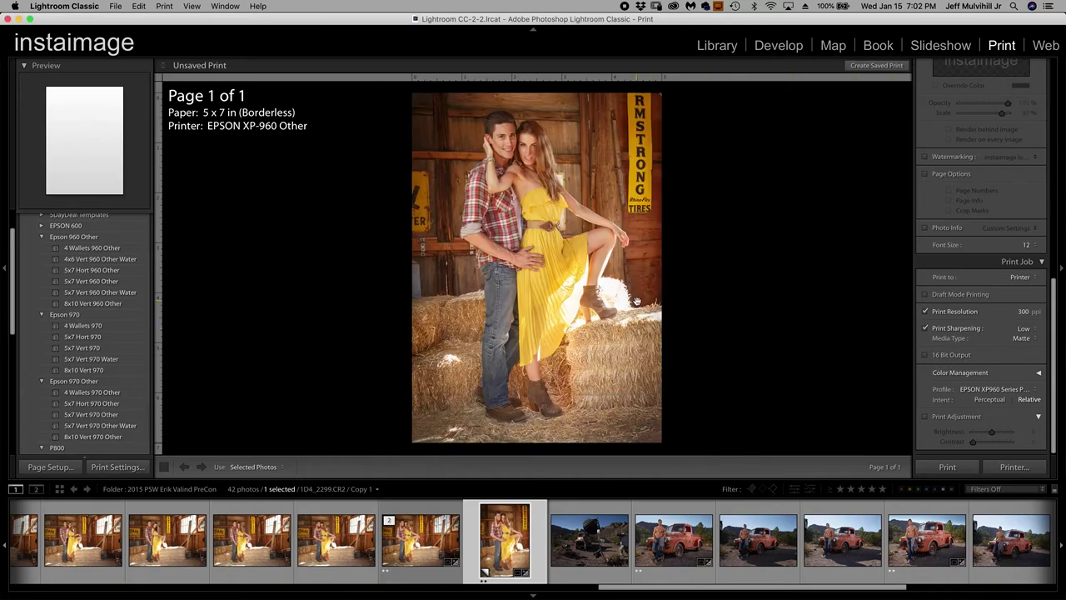
Start a new print template and choose Epson 960 Other as its folder
scroll(108, 315, "up", 3)
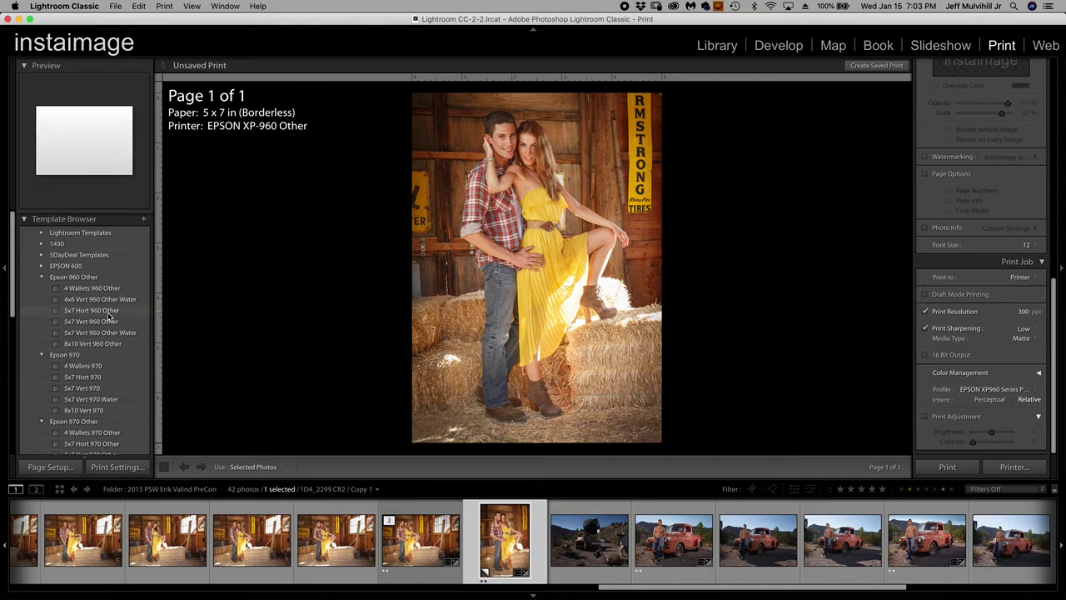
left_click(144, 218)
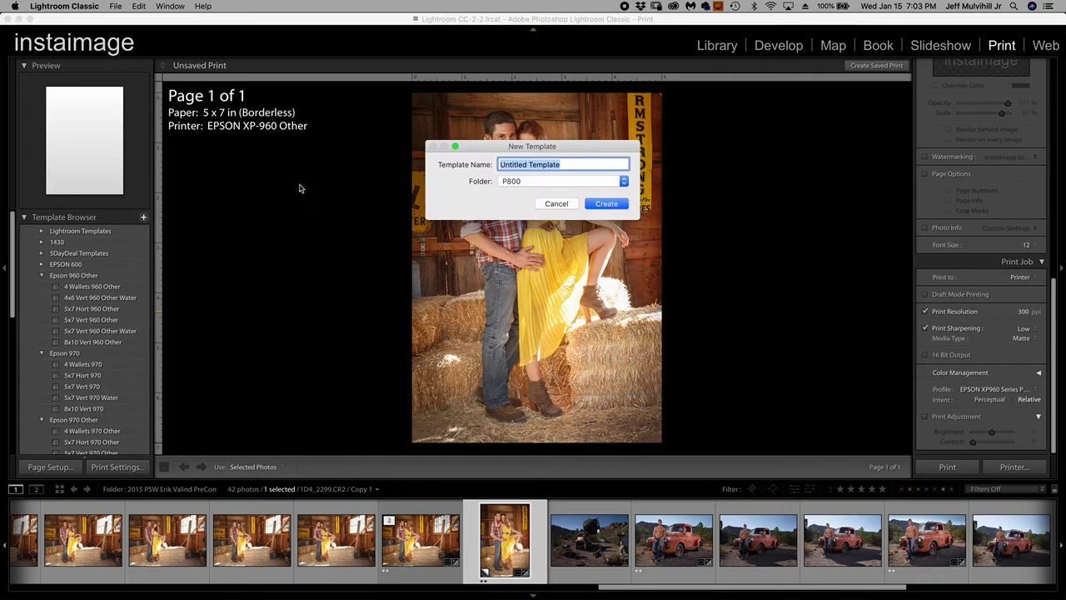
left_click(545, 181)
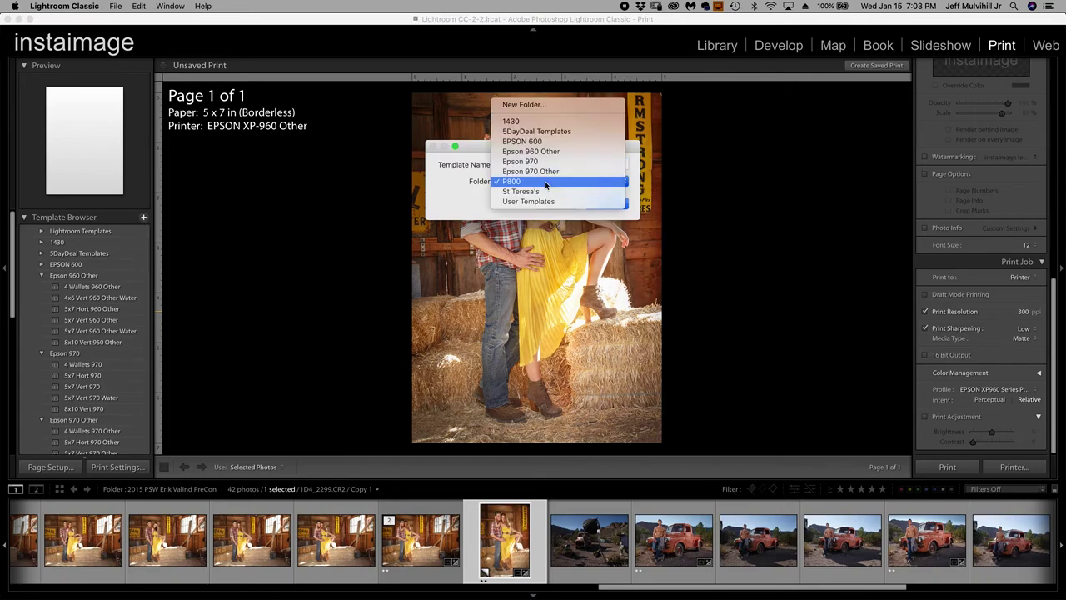
left_click(554, 152)
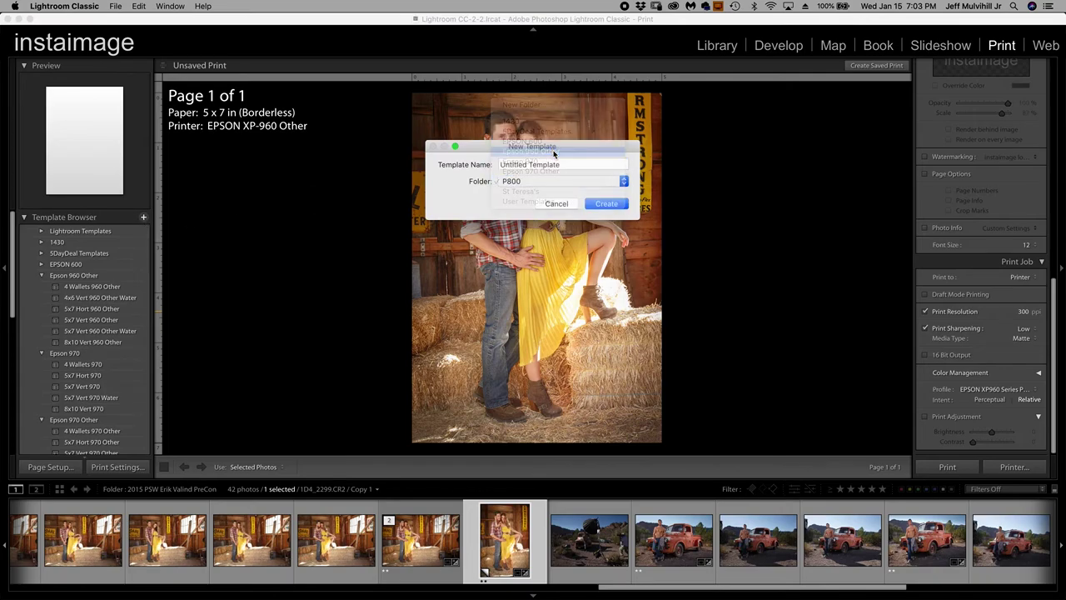
Name the new template 5x7 Vert and create it in the Epson 960 Other folder
left_click(561, 161)
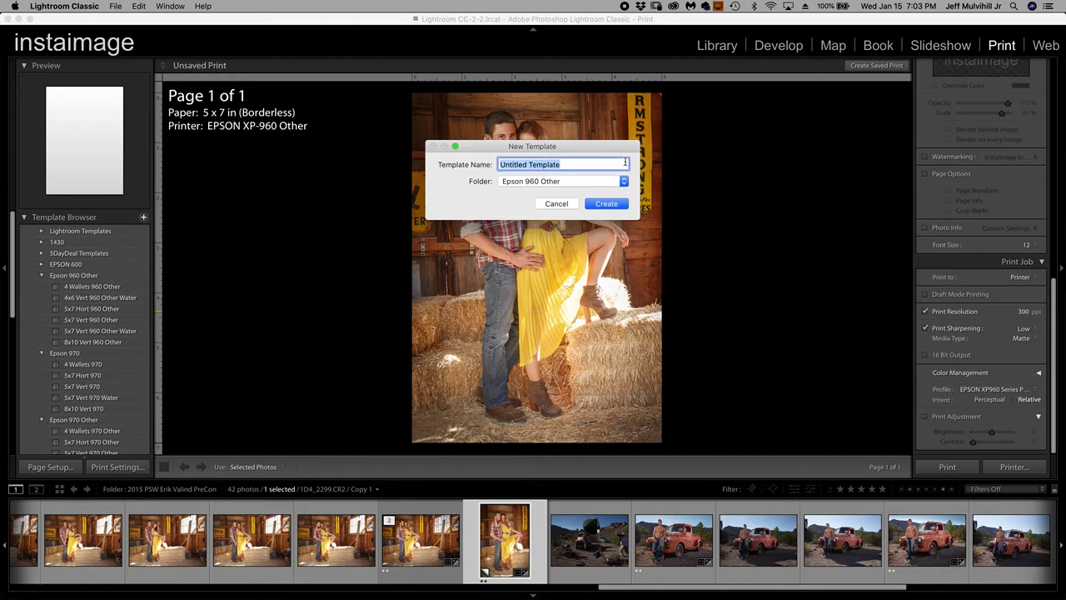
type("5")
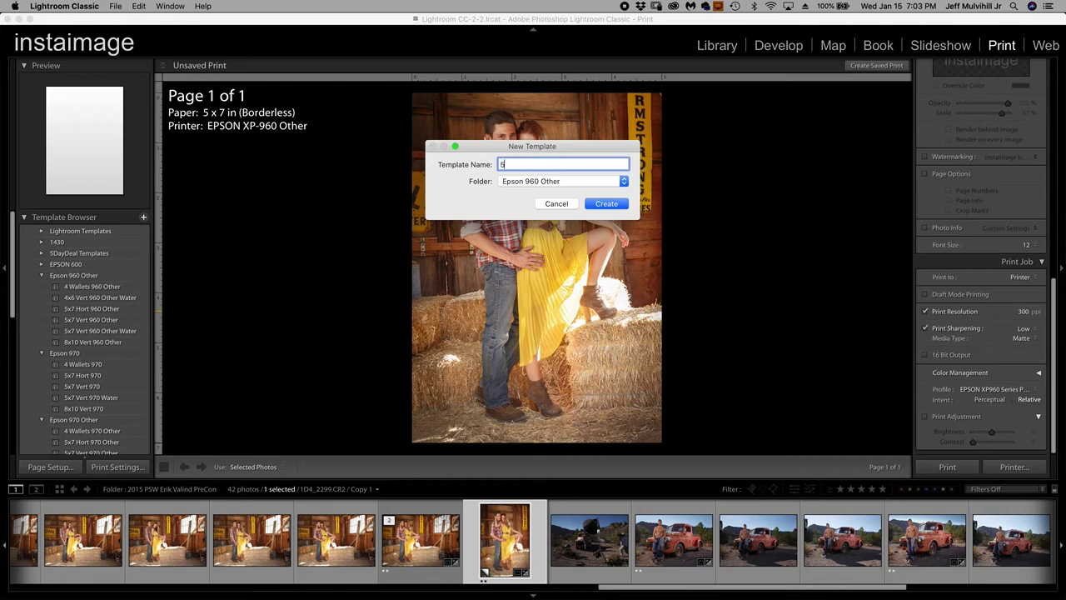
type("x7 Vert")
key("BackSpace")
key("BackSpace")
key("BackSpace")
key("BackSpace")
type("Vert")
left_click(598, 206)
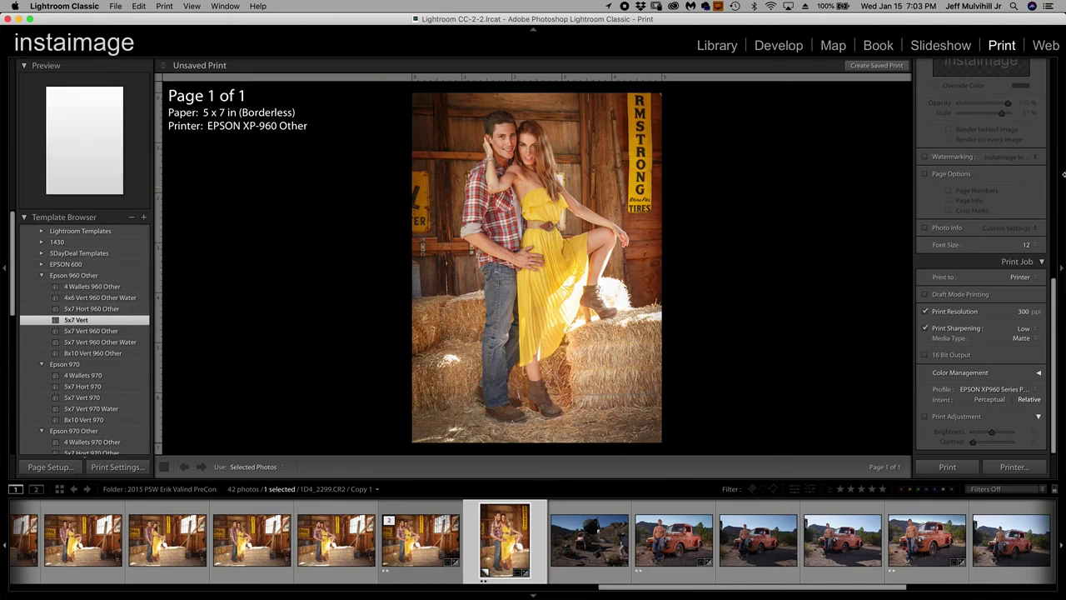
Apply the 4 Wallets 960 Other template and try 2 copies in the printer dialog, leaving it without printing
scroll(975, 143, "down", 1)
scroll(974, 142, "up", 10)
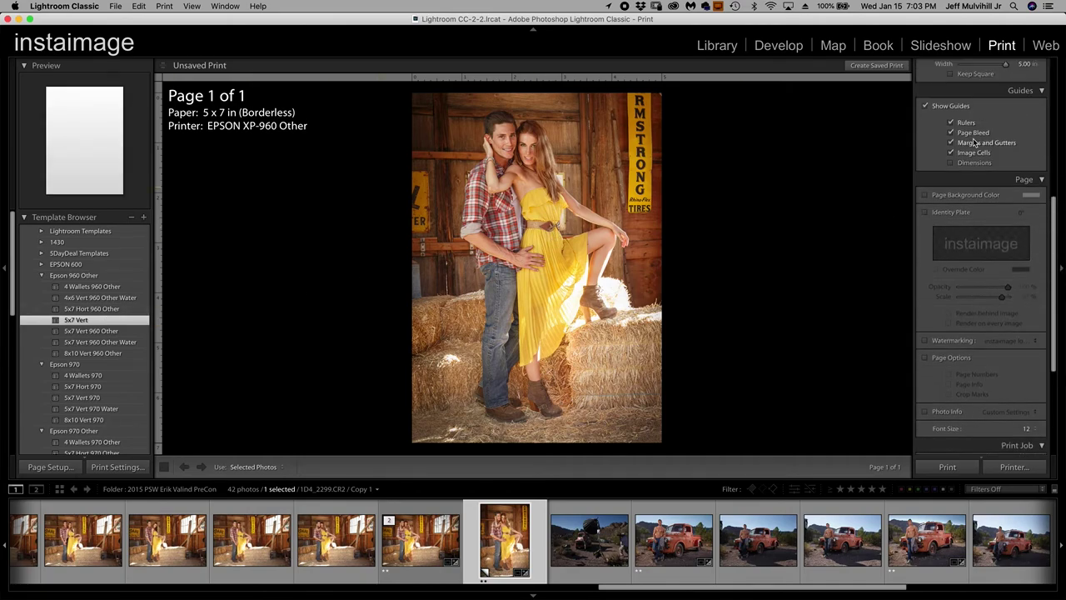
scroll(974, 142, "down", 1)
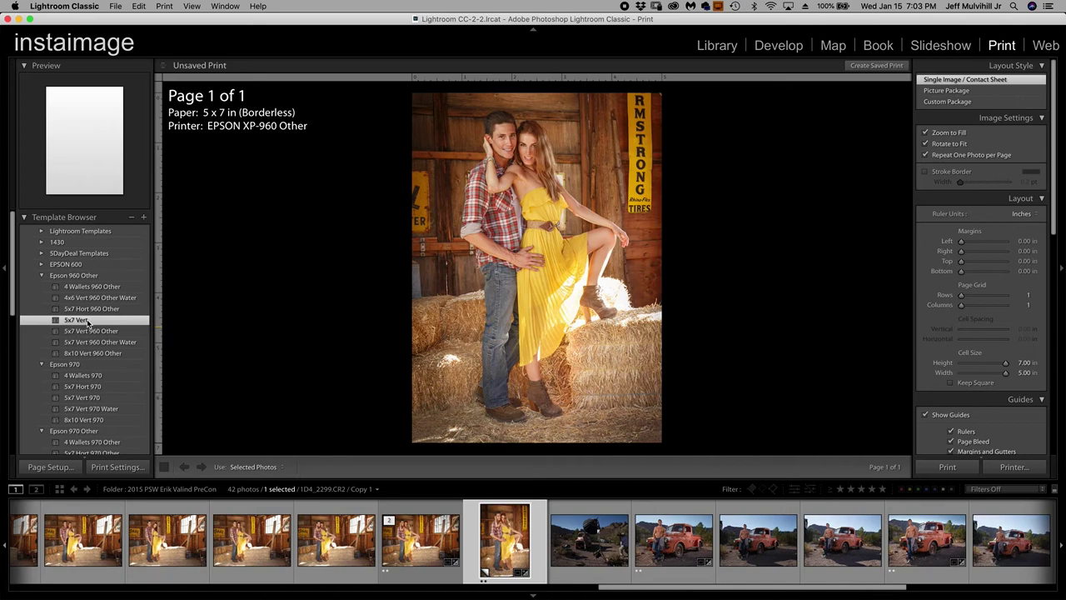
left_click(83, 287)
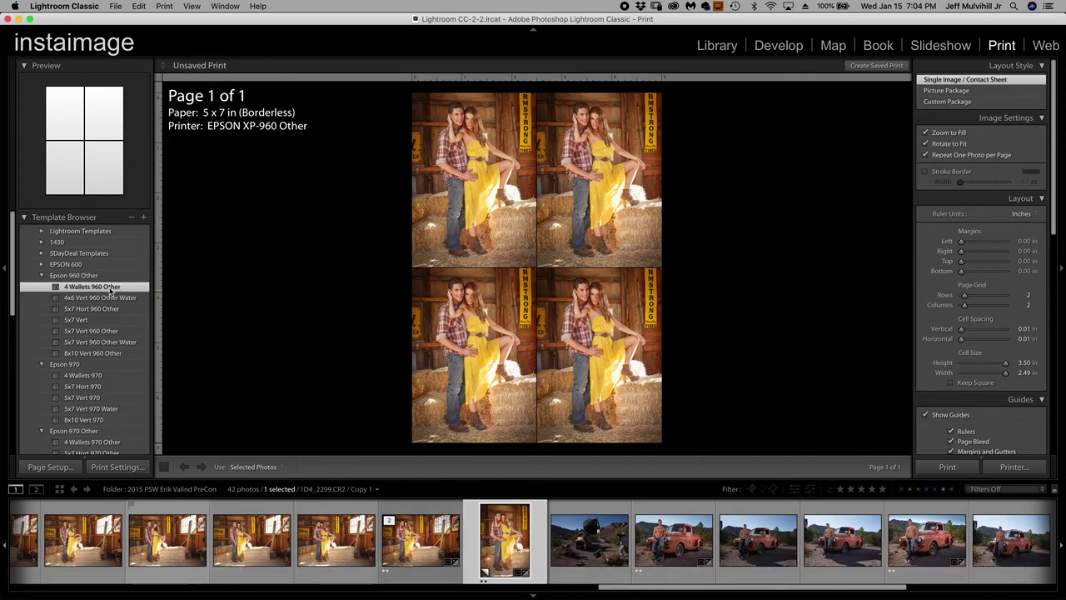
left_click(1010, 468)
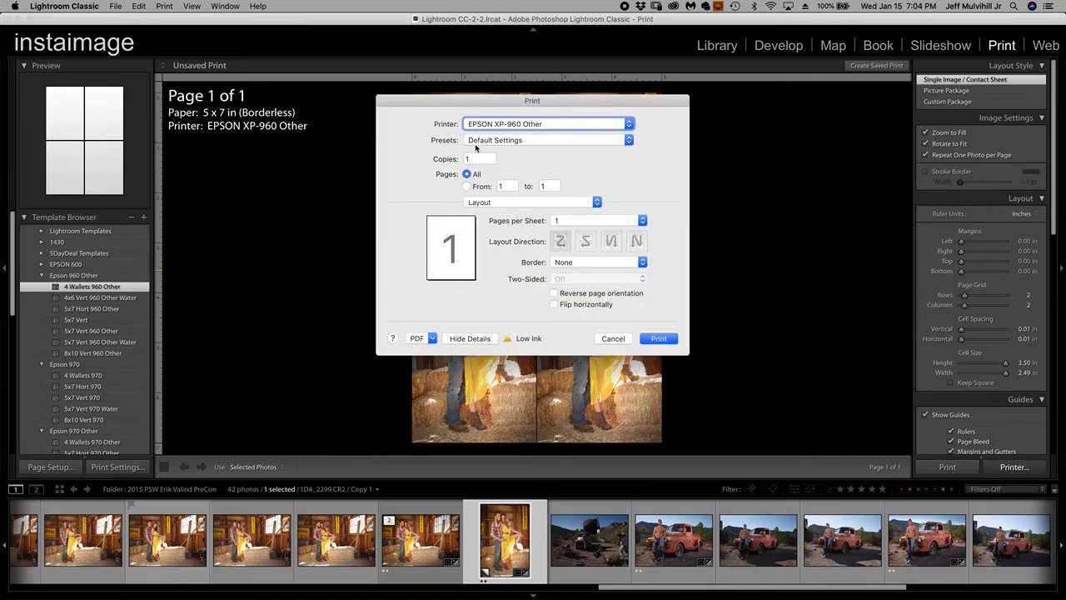
left_click(482, 160)
double_click(482, 160)
type("2")
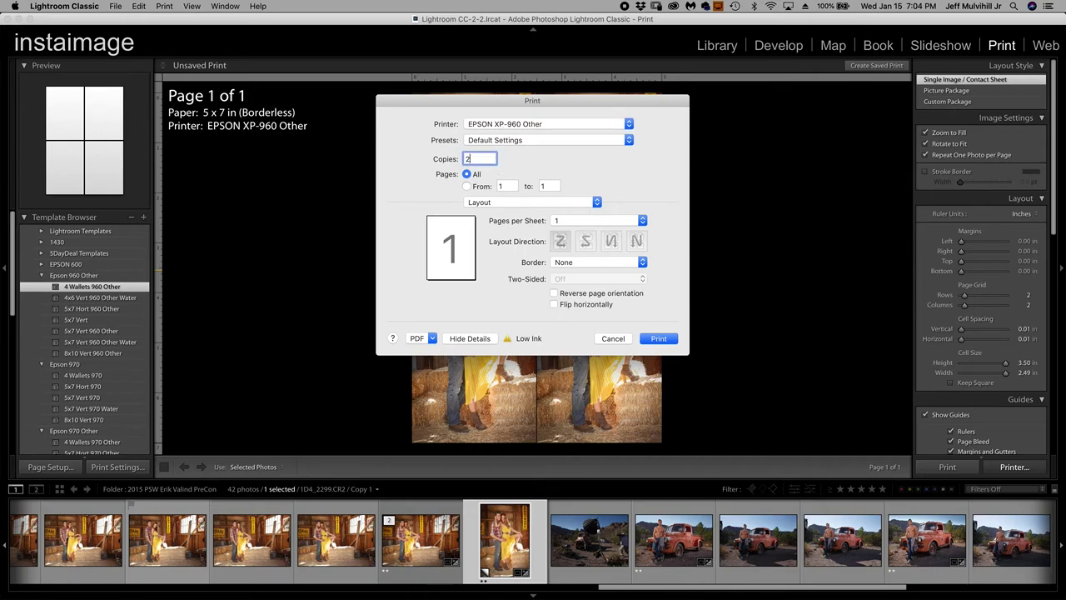
left_click(613, 339)
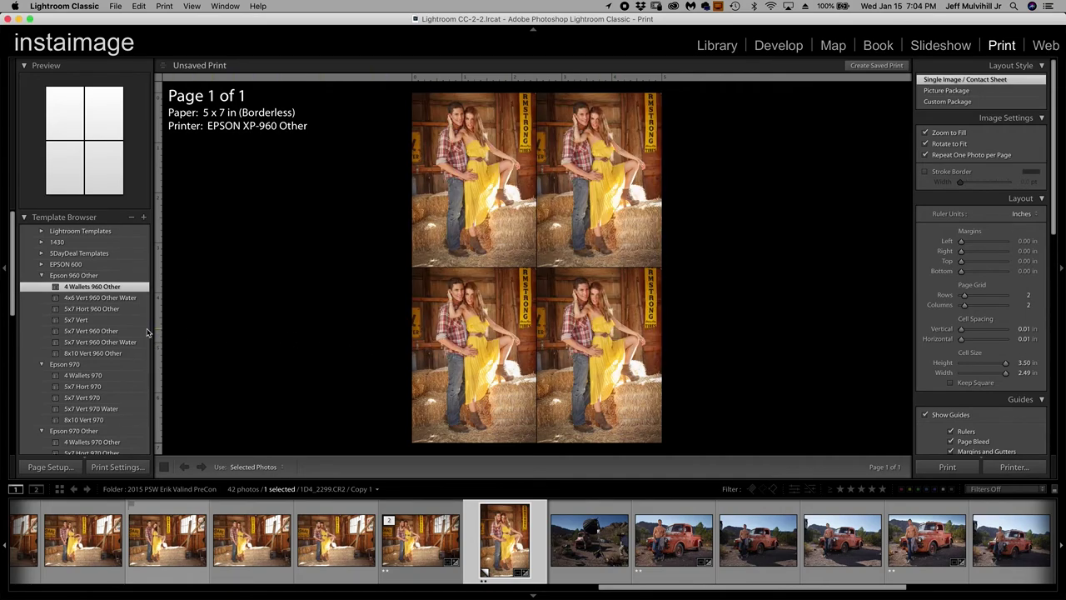
Apply the 5x7 Vert 960 Other template and enter 2 copies in the printer dialog, cancelling it without printing
left_click(96, 331)
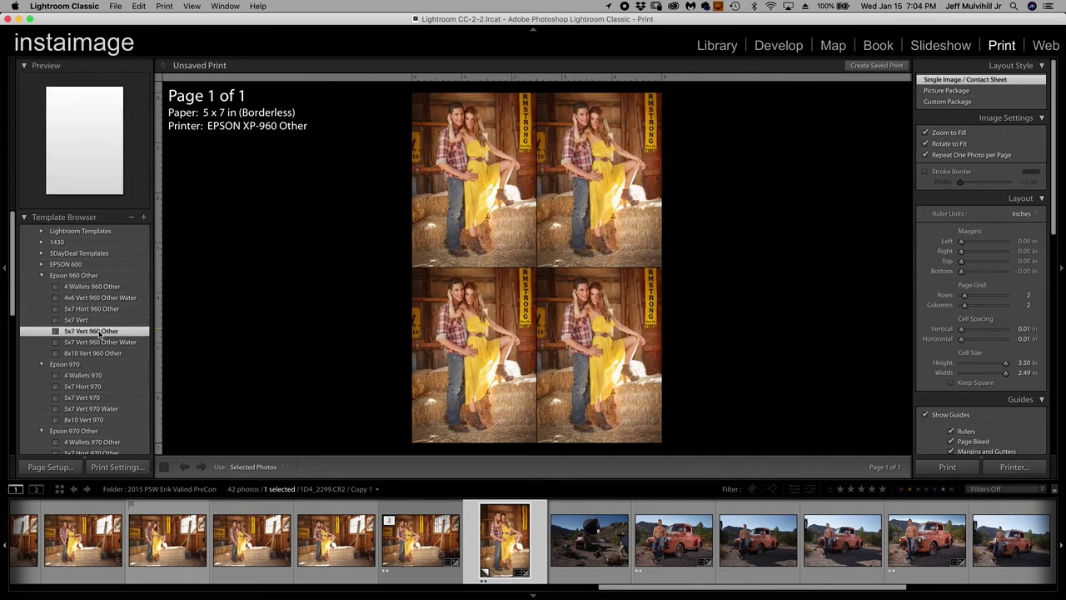
left_click(1014, 467)
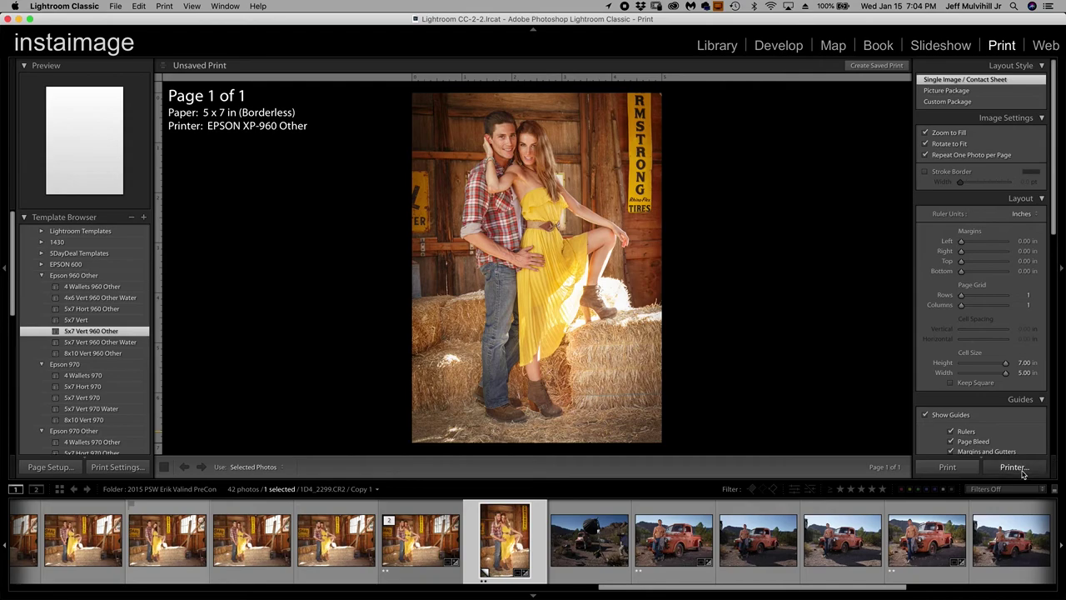
key("Tab")
type("2")
left_click(612, 338)
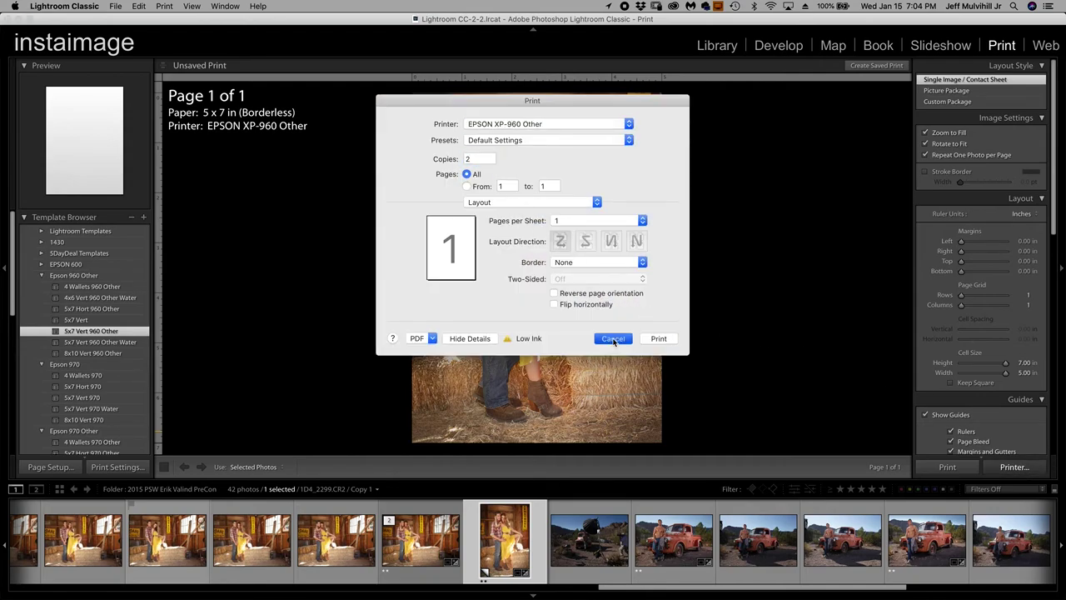
Apply the 8x10 Vert 960 Other template and shift the photo down in its cell, viewing the printer dialog without printing
left_click(115, 353)
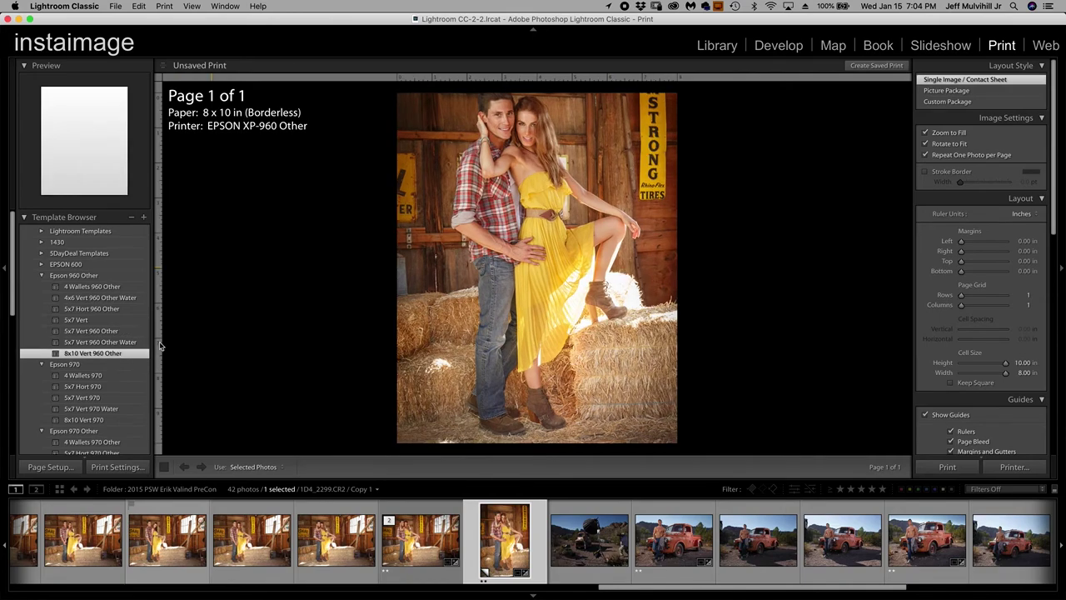
mouse_move(516, 258)
left_mouse_down()
mouse_move(516, 273)
mouse_move(516, 262)
left_mouse_up()
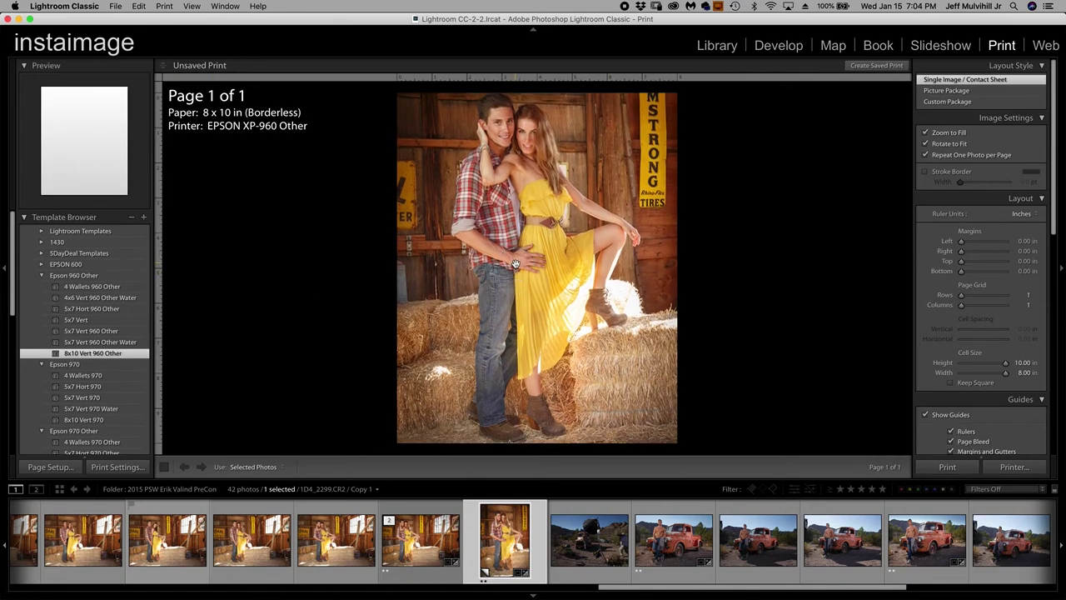
left_click(1013, 466)
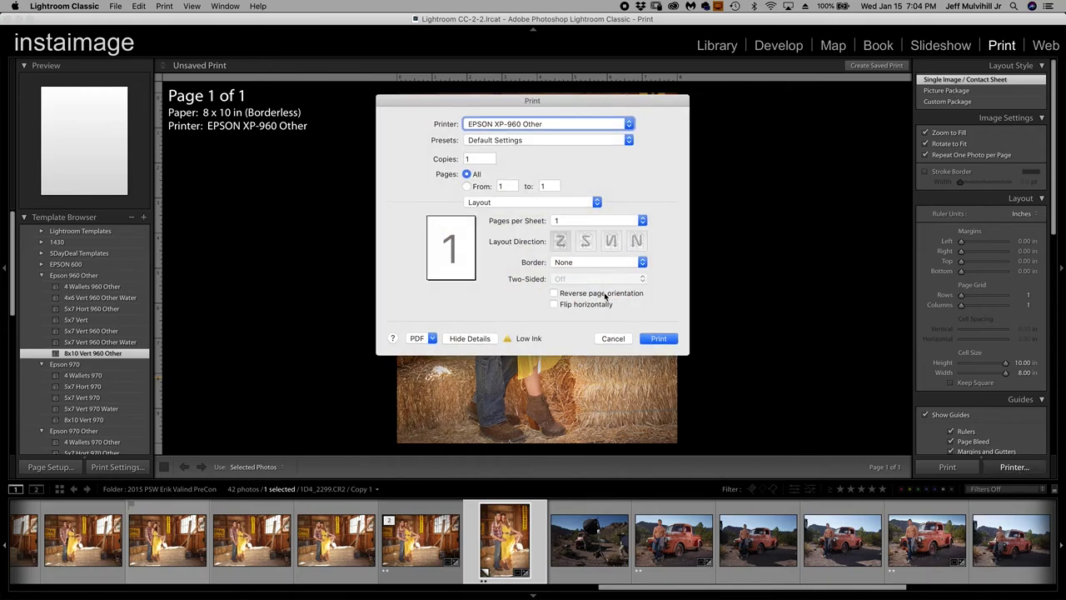
left_click(614, 338)
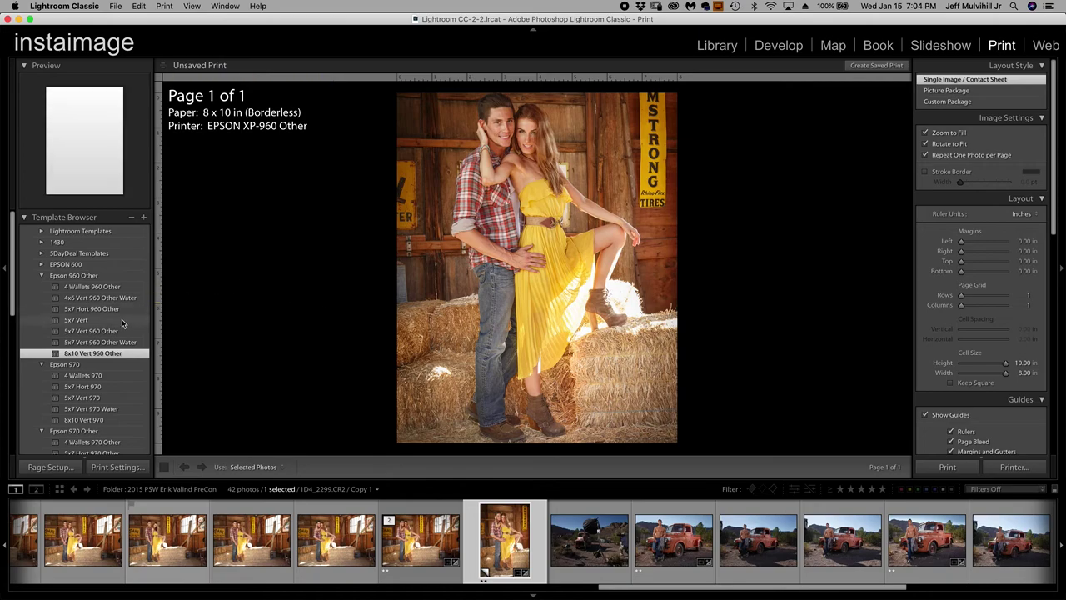
Switch the layout back to the 5x7 Vert 960 Other template from the Epson 960 Other folder
scroll(122, 322, "down", 2)
scroll(123, 323, "down", 3)
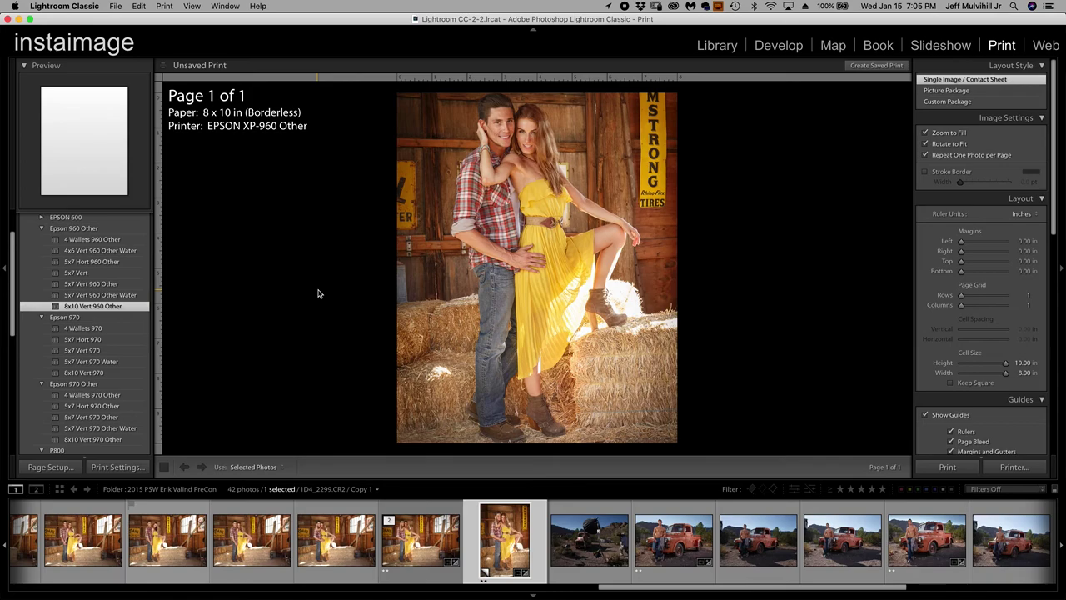
left_click(106, 284)
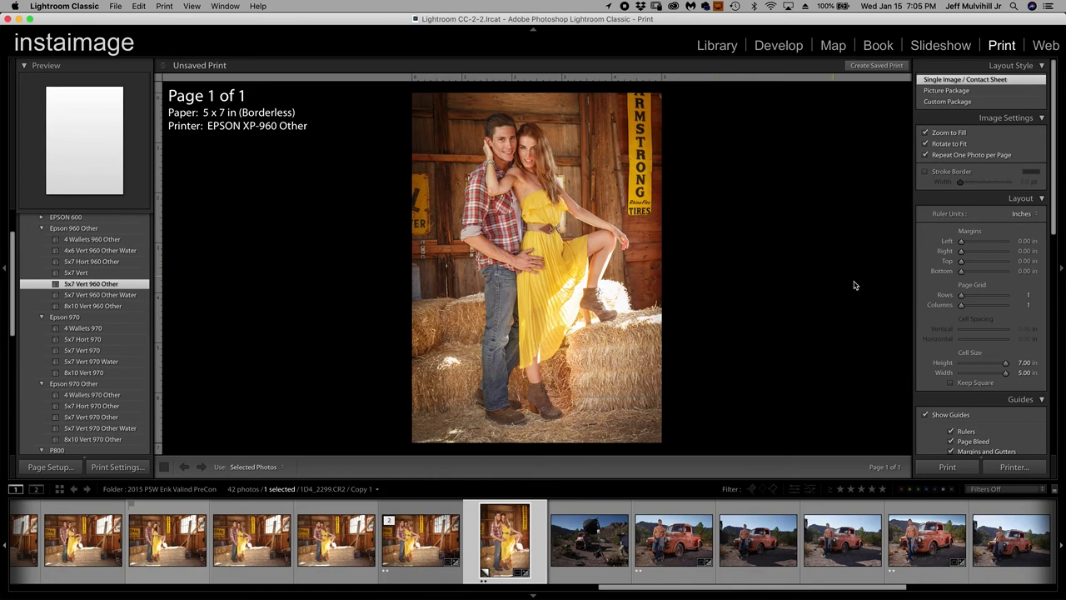
scroll(966, 316, "down", 10)
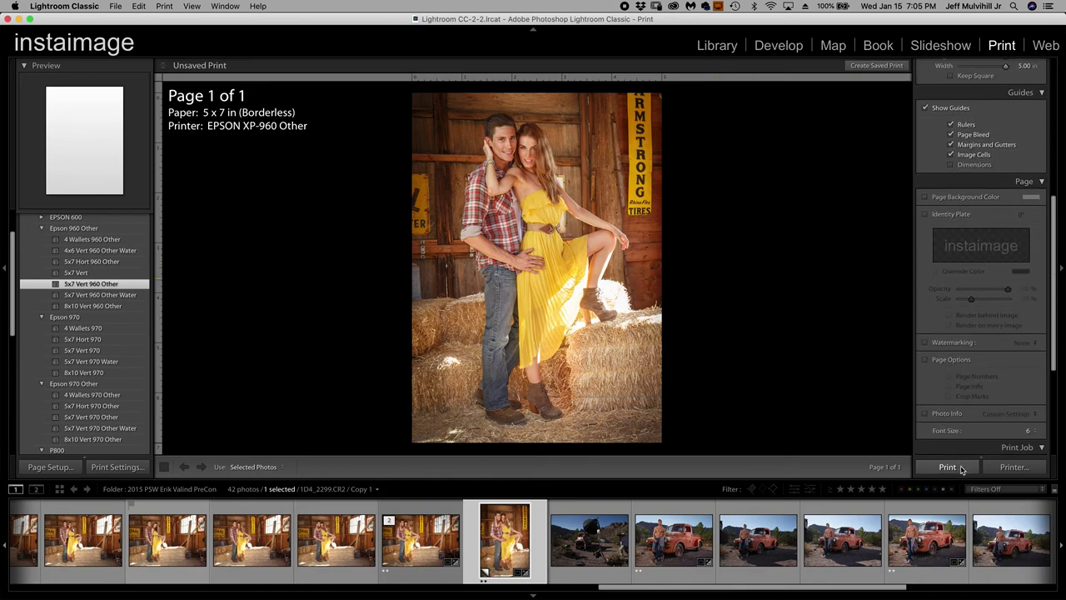
Examine the printer dialog's copies, page range and layout options for the 5x7 print, closing it without printing
left_click(1009, 467)
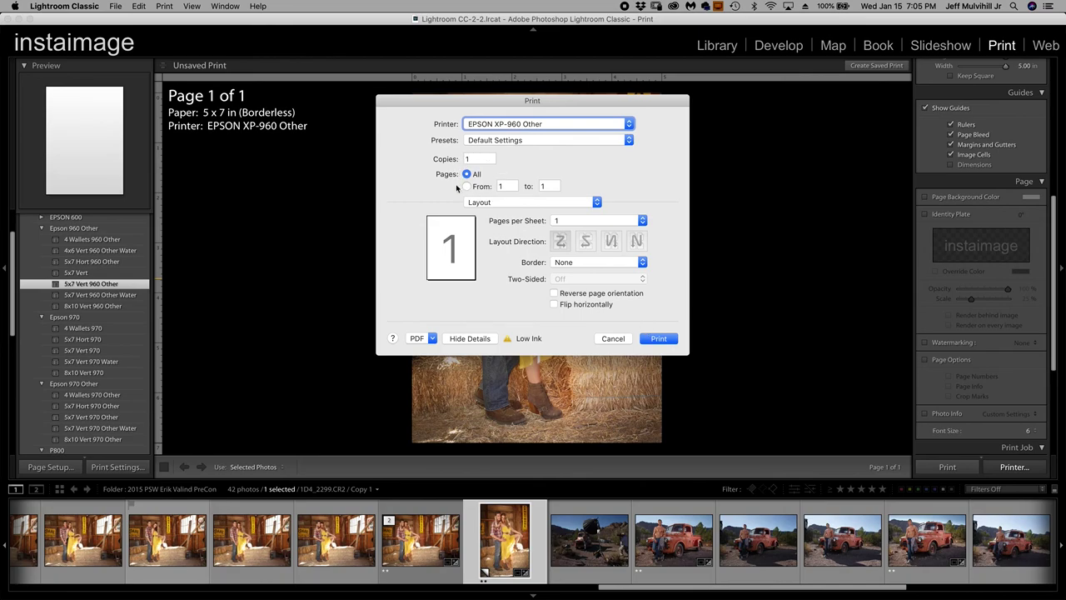
left_click(617, 338)
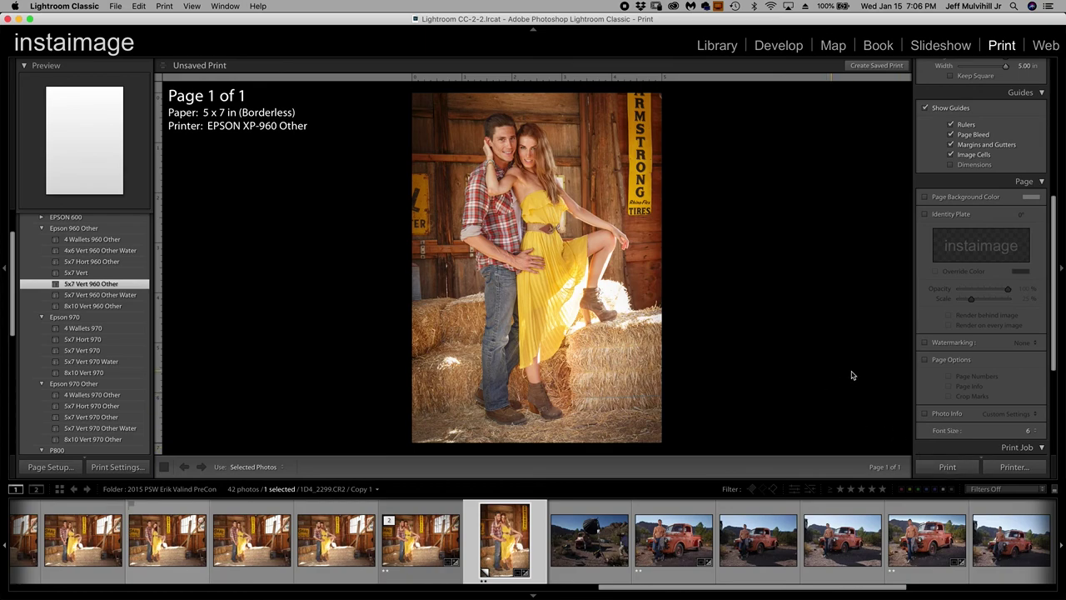
left_click(1028, 470)
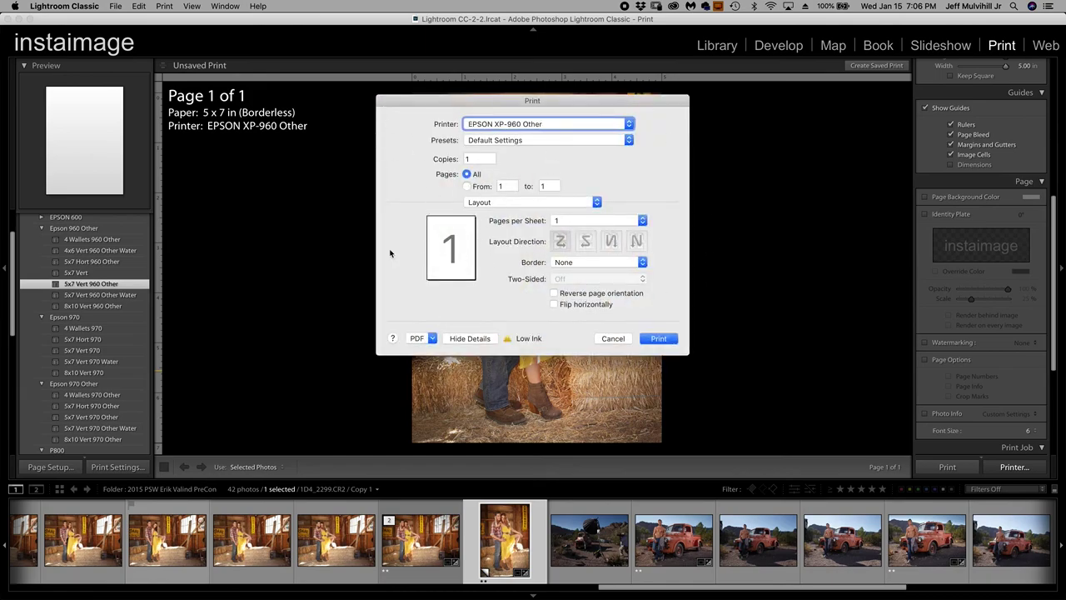
left_click(613, 339)
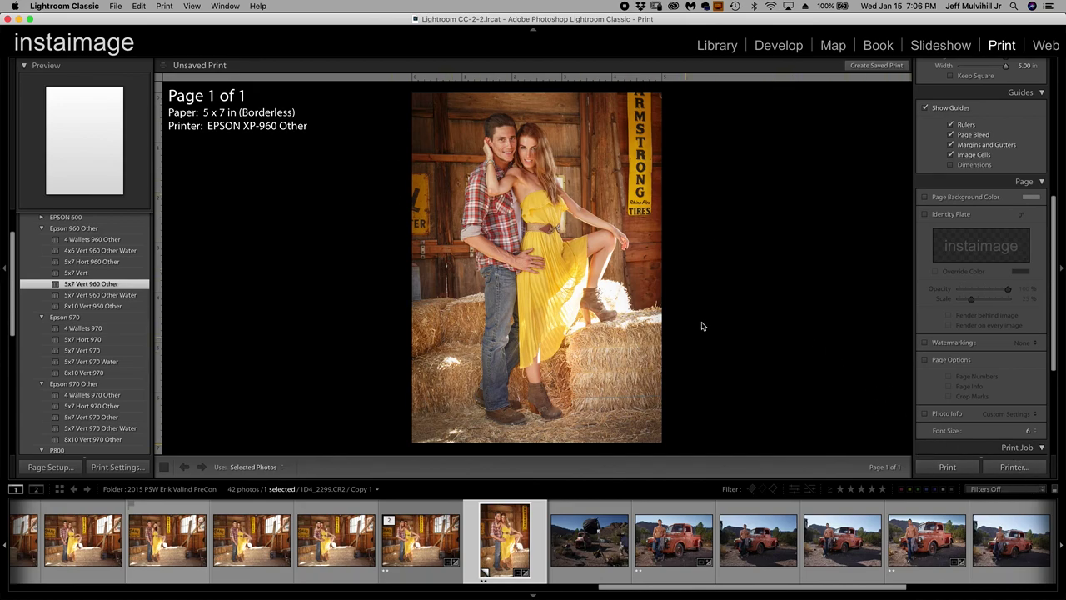
left_click(999, 468)
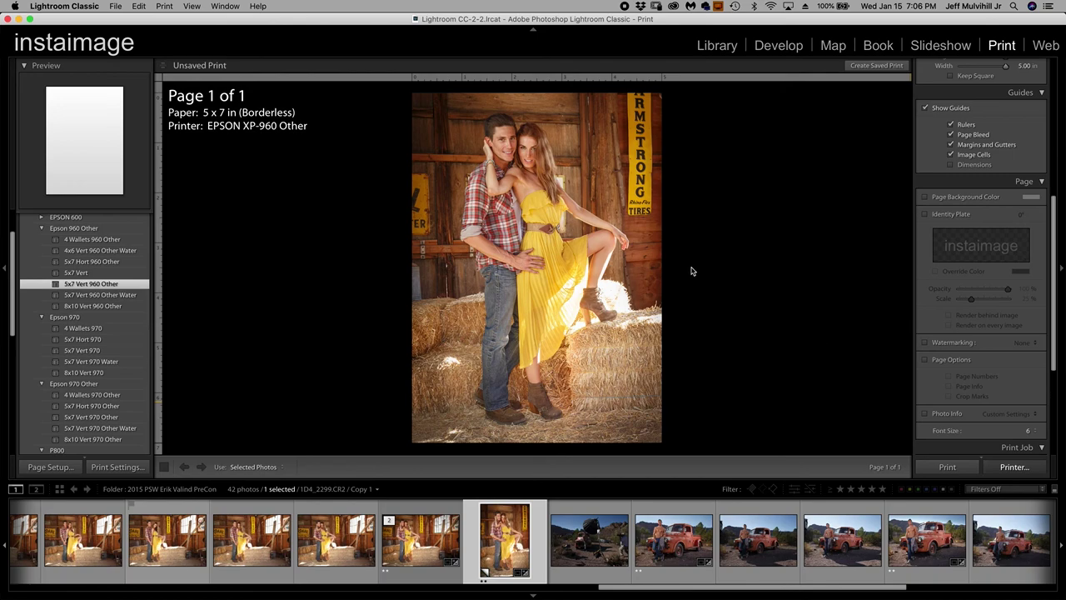
left_click(616, 338)
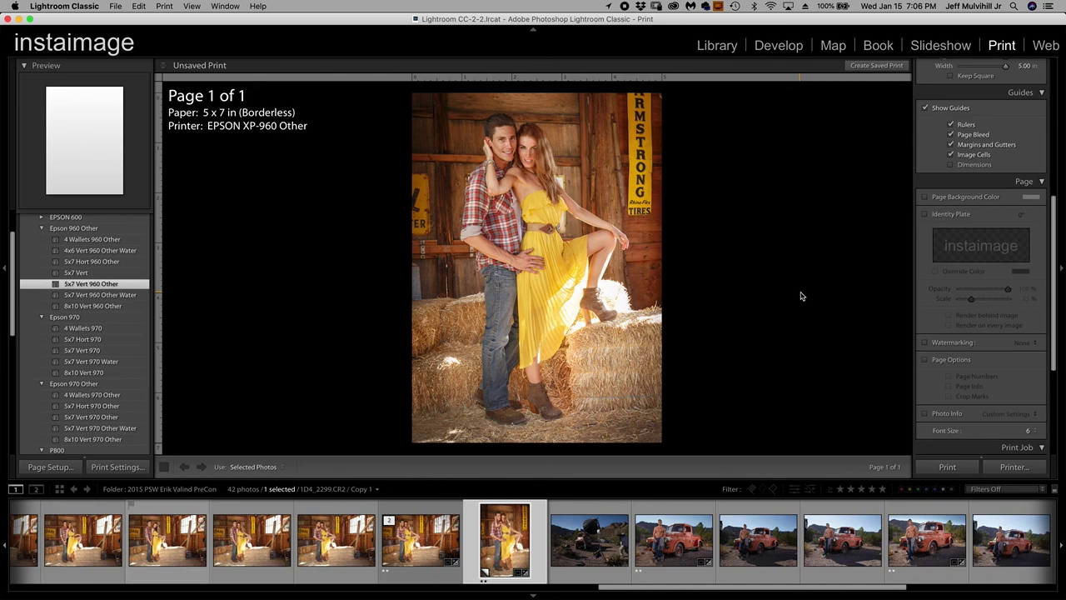
left_click(1013, 467)
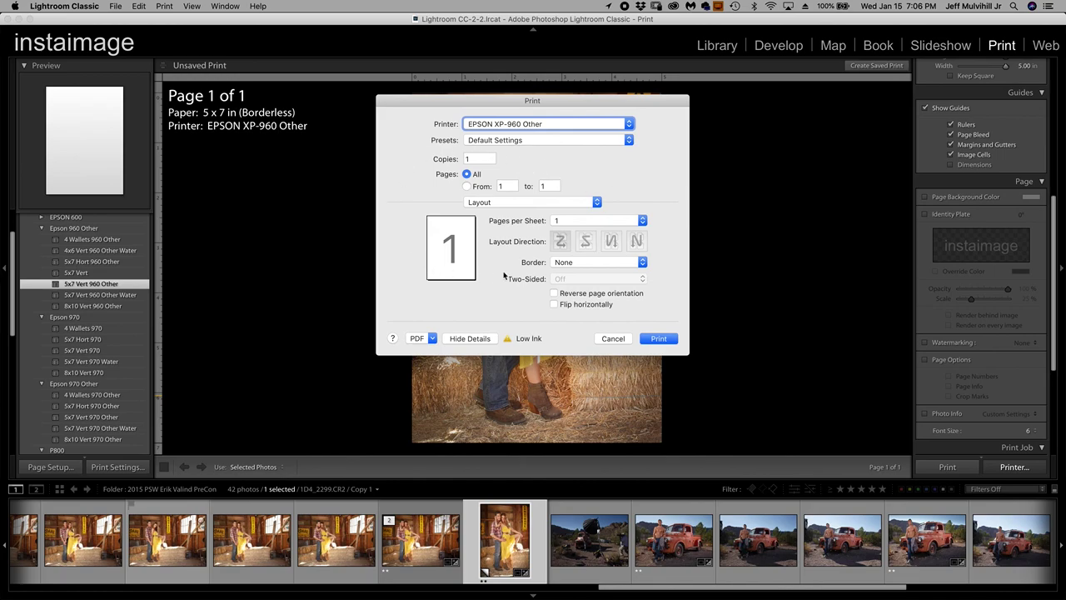
left_click(613, 339)
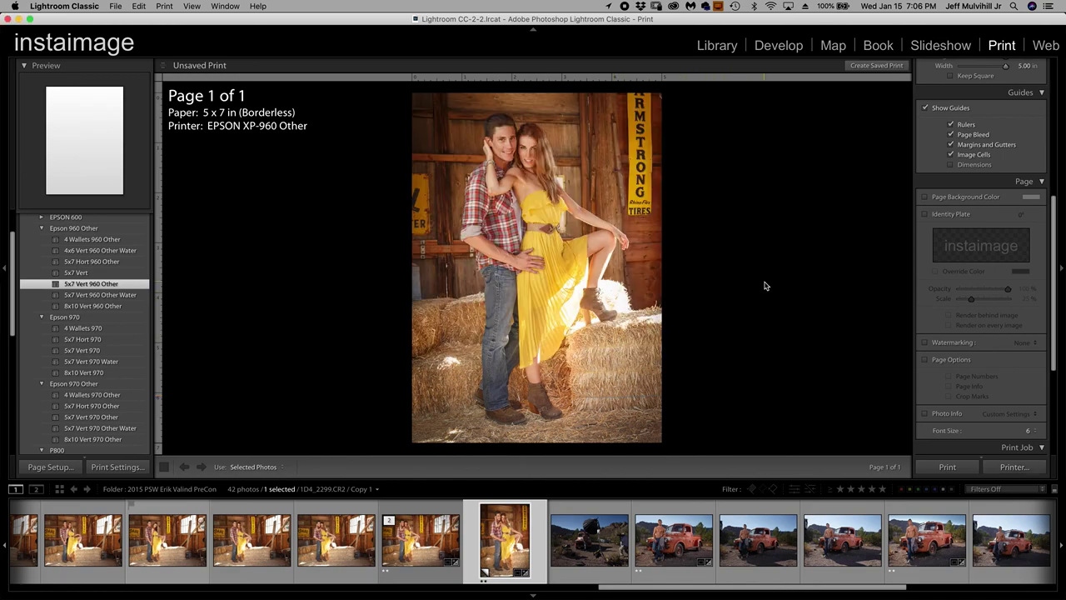